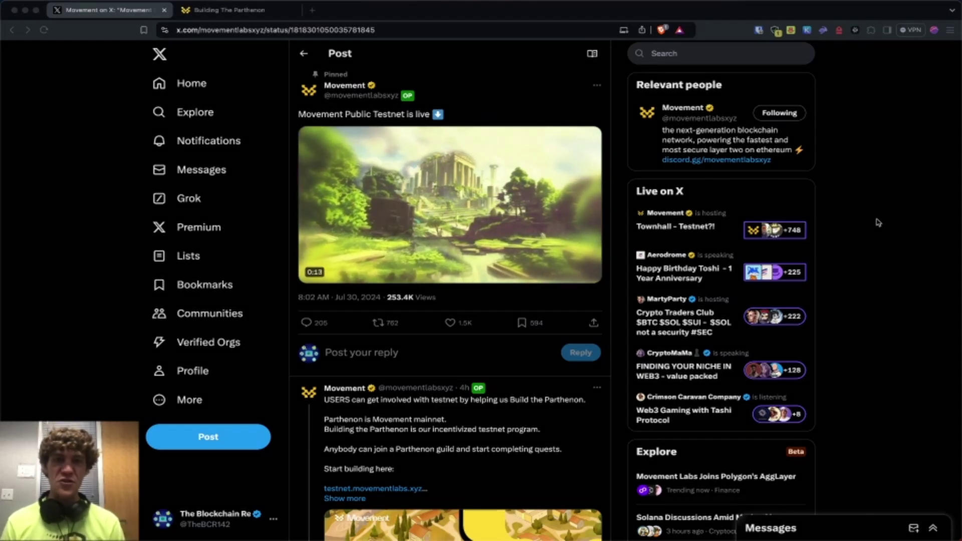
- Read through the Movement thread on the public testnet, Building the Parthenon, Battle of Olympus and MoveDrop
{"action": "scroll", "coordinate": [878, 222], "scroll_direction": "down", "scroll_amount": 3}
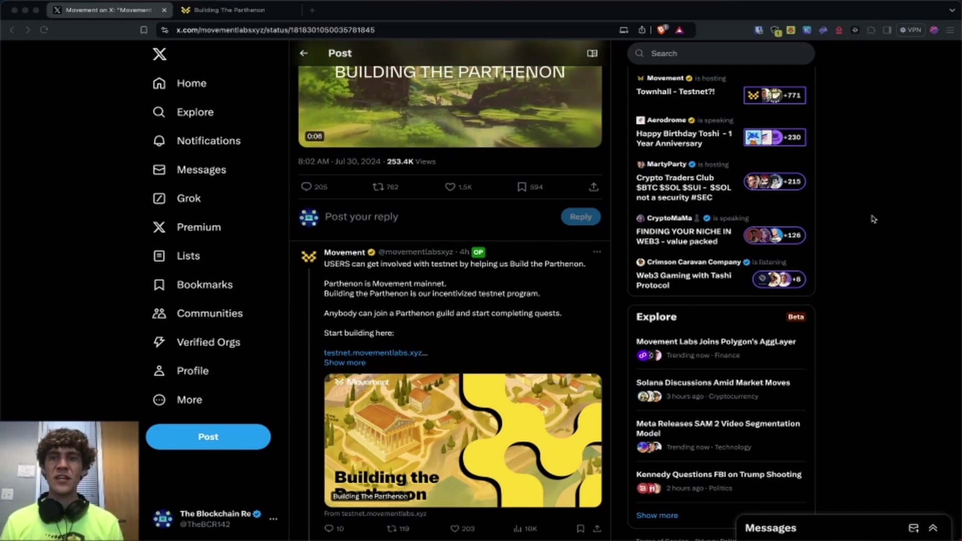
{"action": "scroll", "coordinate": [566, 373], "scroll_direction": "down", "scroll_amount": 5}
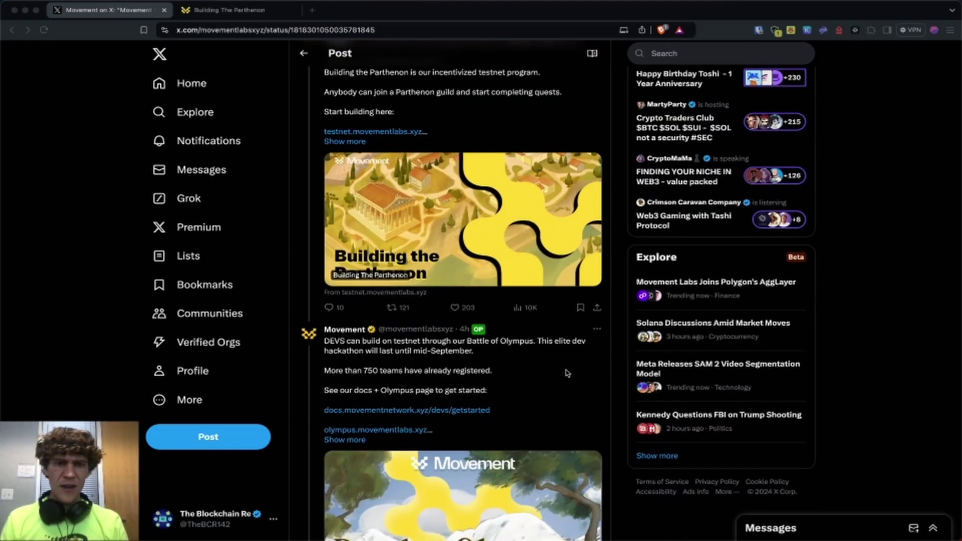
{"action": "scroll", "coordinate": [566, 373], "scroll_direction": "down", "scroll_amount": 1}
{"action": "scroll", "coordinate": [563, 349], "scroll_direction": "down", "scroll_amount": 1}
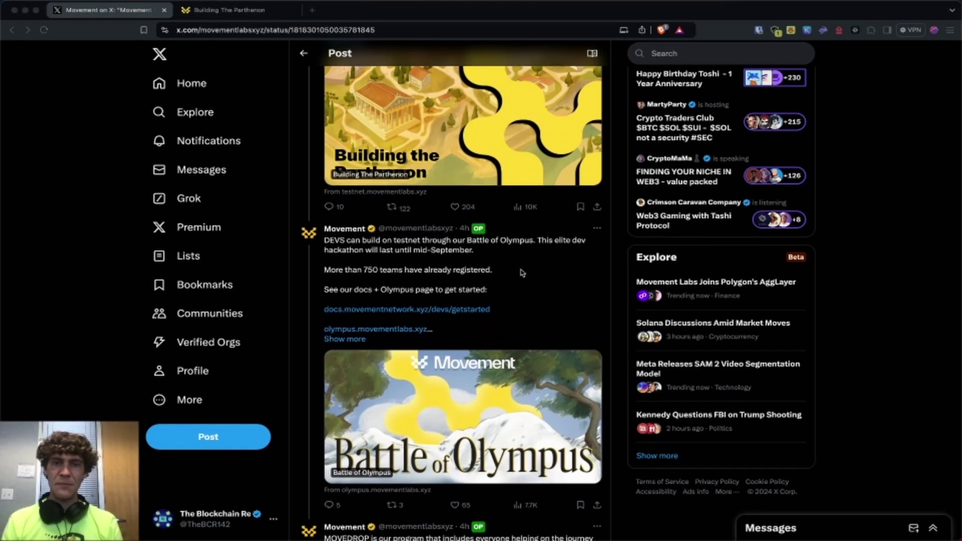
{"action": "scroll", "coordinate": [504, 265], "scroll_direction": "down", "scroll_amount": 1}
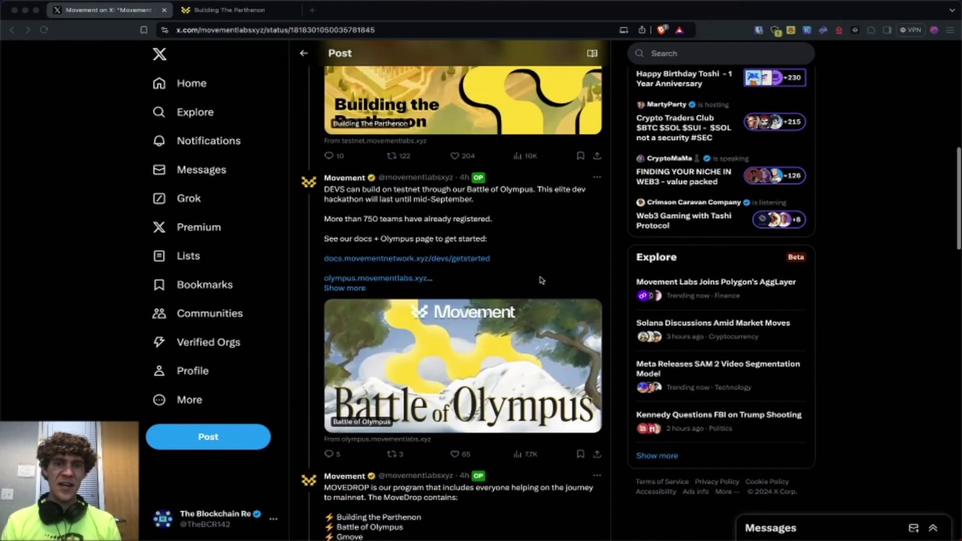
{"action": "scroll", "coordinate": [551, 277], "scroll_direction": "down", "scroll_amount": 1}
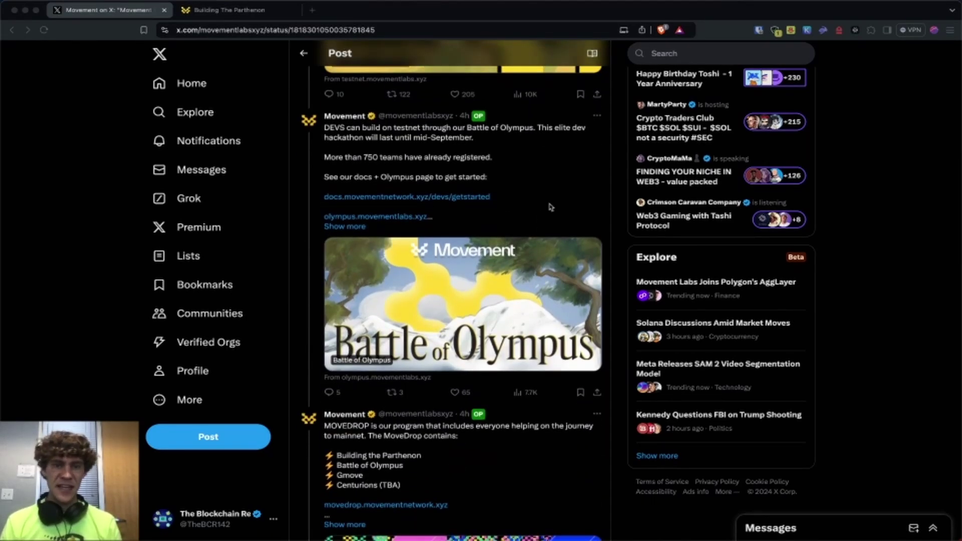
{"action": "scroll", "coordinate": [551, 207], "scroll_direction": "up", "scroll_amount": 10}
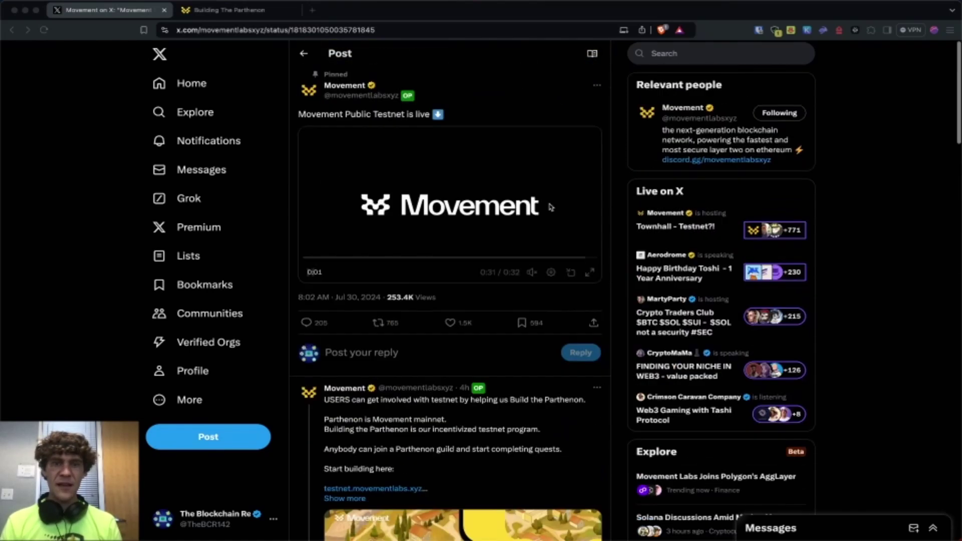
{"action": "scroll", "coordinate": [561, 236], "scroll_direction": "down", "scroll_amount": 3}
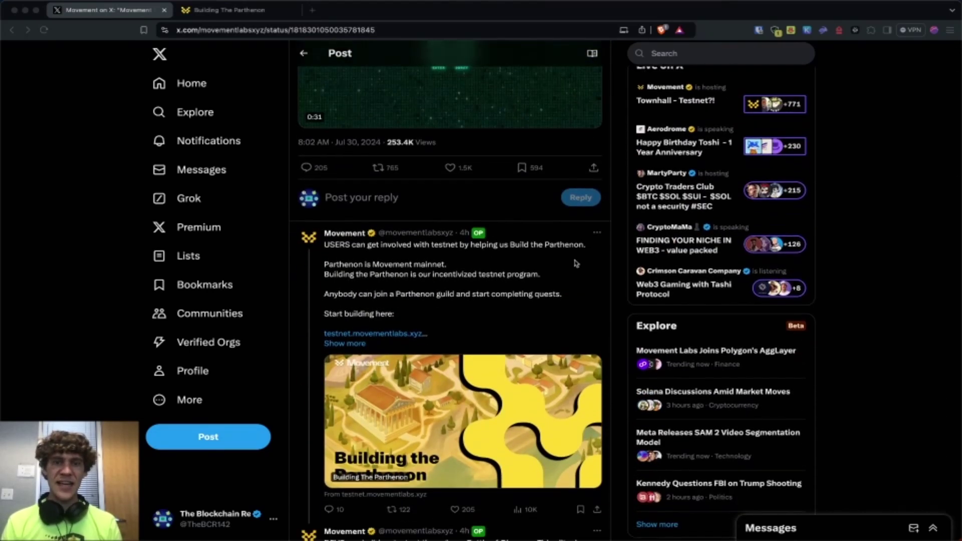
{"action": "scroll", "coordinate": [576, 263], "scroll_direction": "down", "scroll_amount": 1}
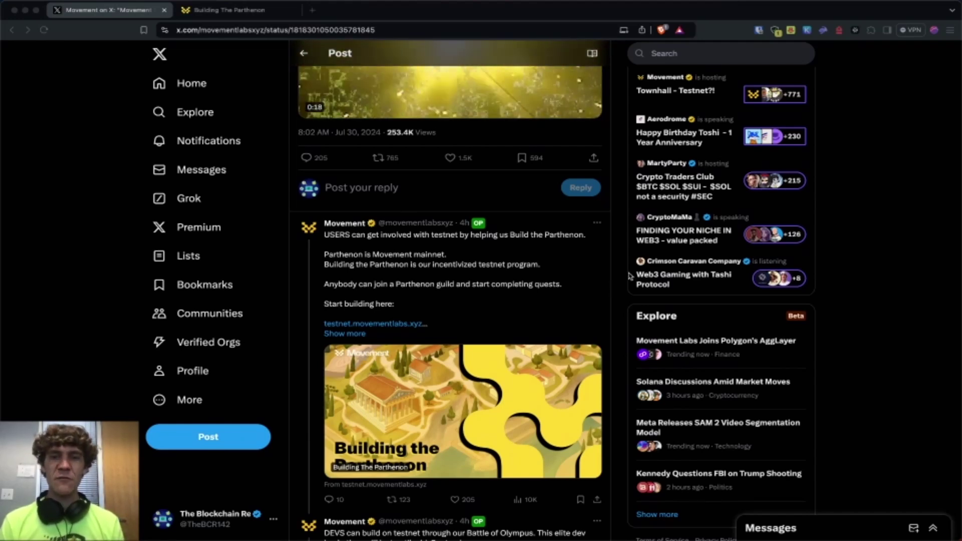
{"action": "scroll", "coordinate": [630, 330], "scroll_direction": "up", "scroll_amount": 3}
{"action": "scroll", "coordinate": [630, 333], "scroll_direction": "down", "scroll_amount": 1}
{"action": "scroll", "coordinate": [629, 333], "scroll_direction": "up", "scroll_amount": 1}
{"action": "scroll", "coordinate": [616, 394], "scroll_direction": "down", "scroll_amount": 5}
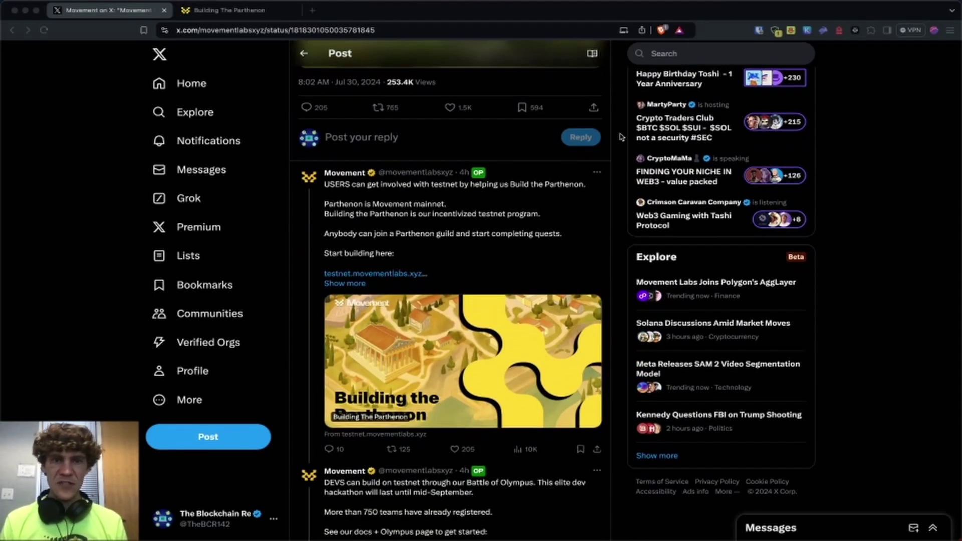
{"action": "scroll", "coordinate": [621, 137], "scroll_direction": "up", "scroll_amount": 5}
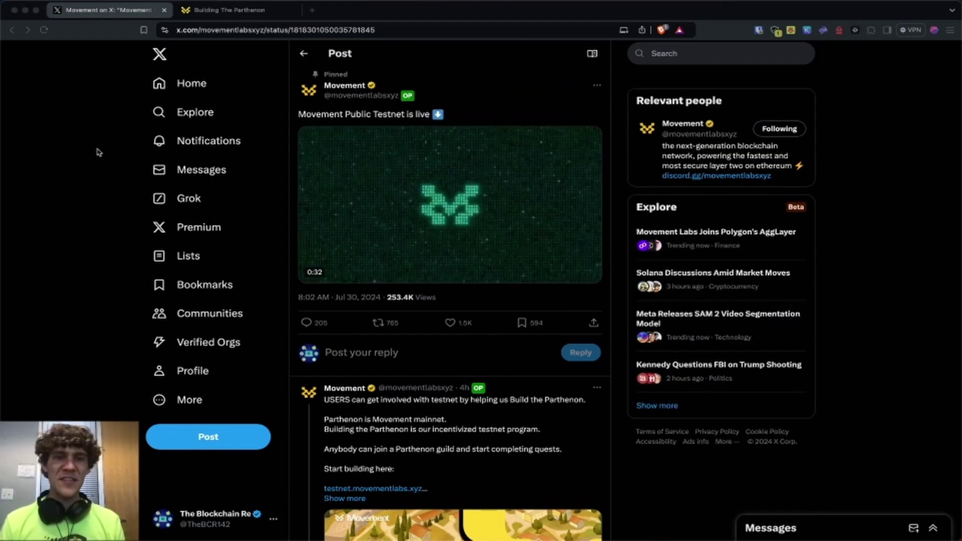
- Go to the Building the Parthenon site, page through the welcome tour to its Apps page and close the tour
{"action": "left_click", "coordinate": [258, 11]}
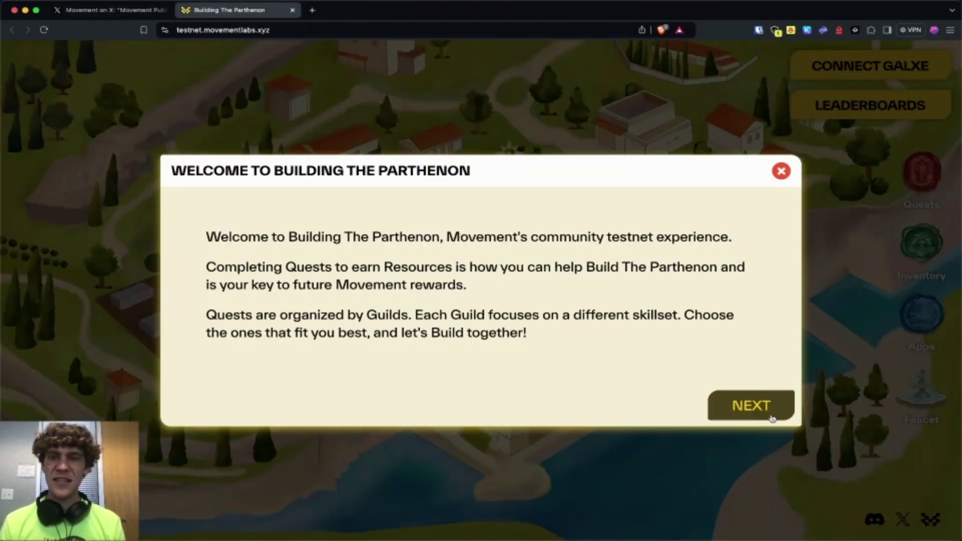
{"action": "left_click", "coordinate": [768, 403]}
{"action": "left_click", "coordinate": [847, 249]}
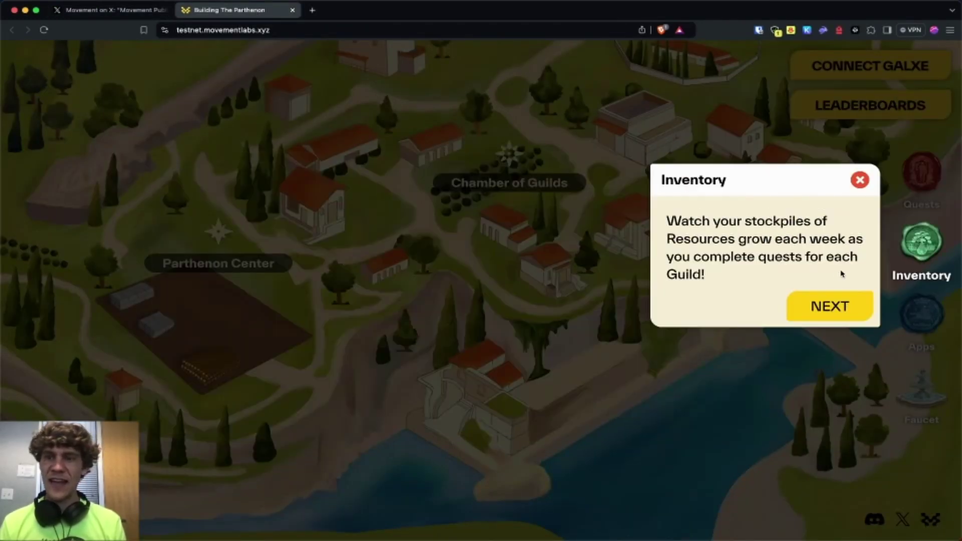
{"action": "left_click", "coordinate": [824, 303]}
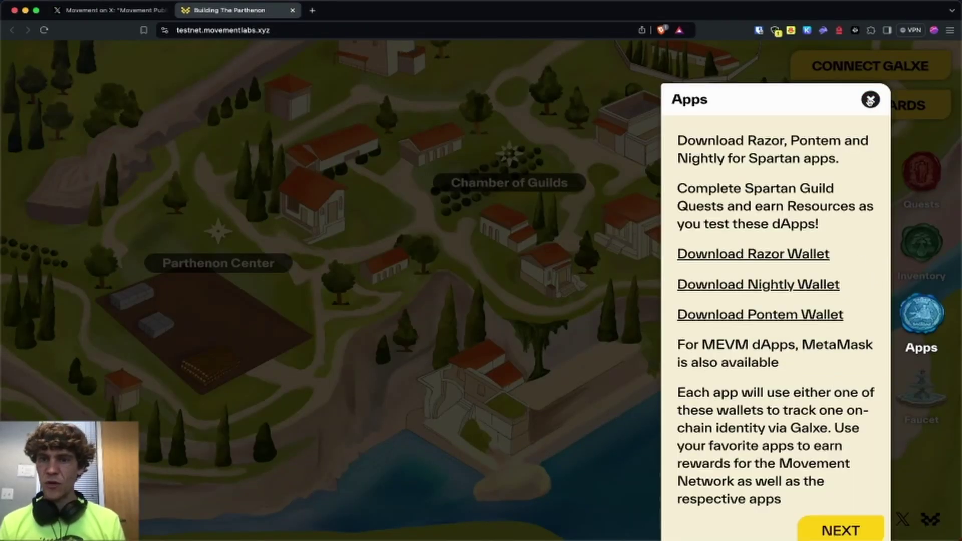
{"action": "left_click", "coordinate": [870, 99]}
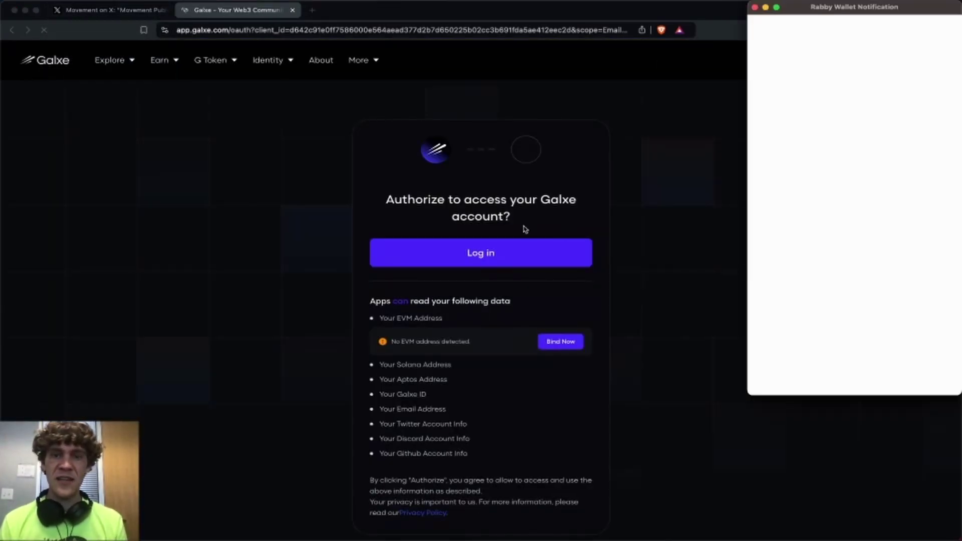
- Approve the Rabby wallet connection on the Galxe authorization page for Movement and return to the Movement post
{"action": "left_click", "coordinate": [872, 345]}
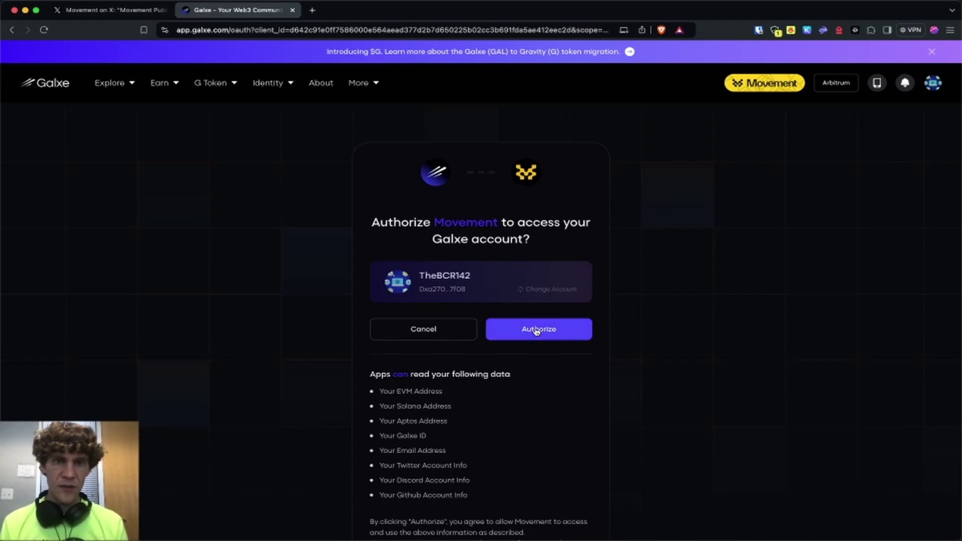
{"action": "mouse_move", "coordinate": [934, 83]}
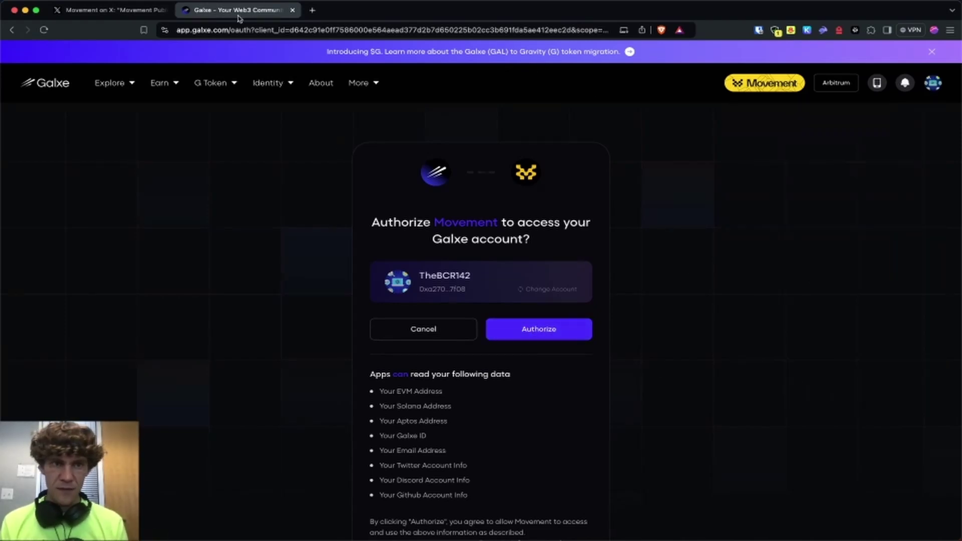
{"action": "left_click", "coordinate": [111, 10]}
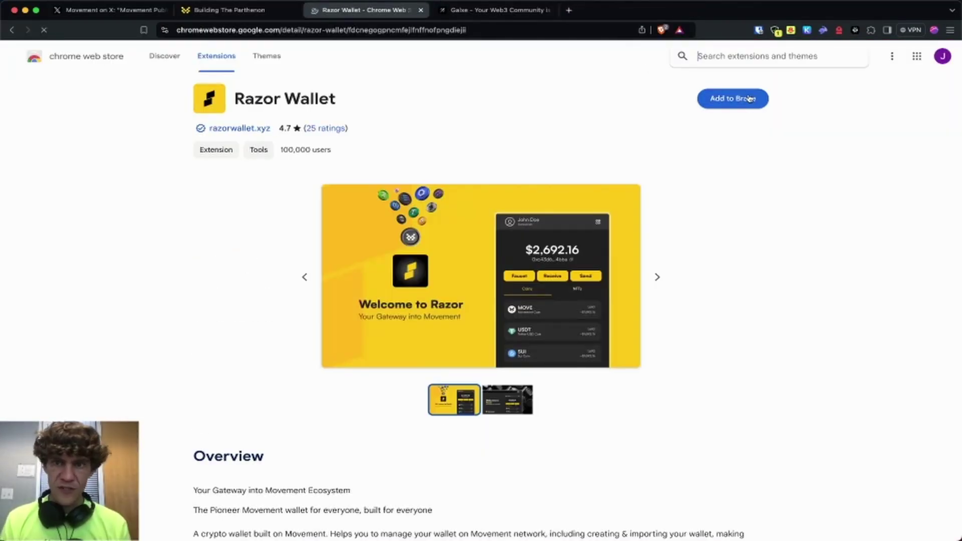
- Log in to galxe.com with the MetaMask wallet option, approving the Rabby connection and signing the login request
{"action": "left_click", "coordinate": [749, 99]}
{"action": "left_click", "coordinate": [501, 10]}
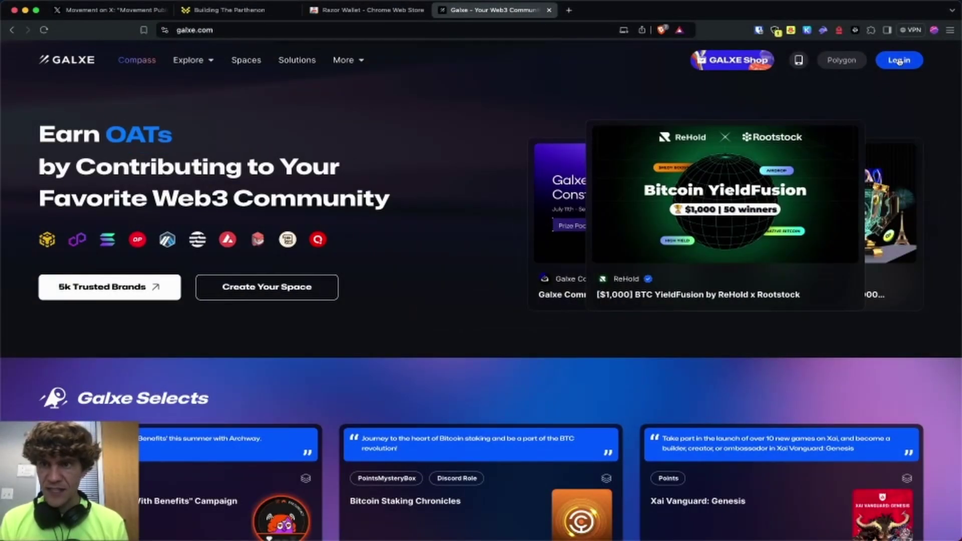
{"action": "left_click", "coordinate": [899, 60]}
{"action": "left_click", "coordinate": [427, 308]}
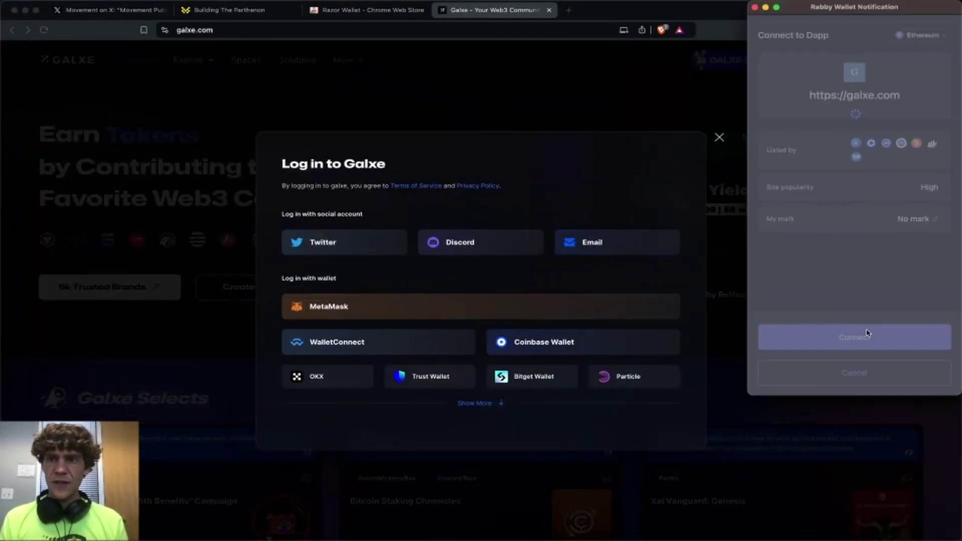
{"action": "left_click", "coordinate": [854, 337]}
{"action": "left_click", "coordinate": [896, 61]}
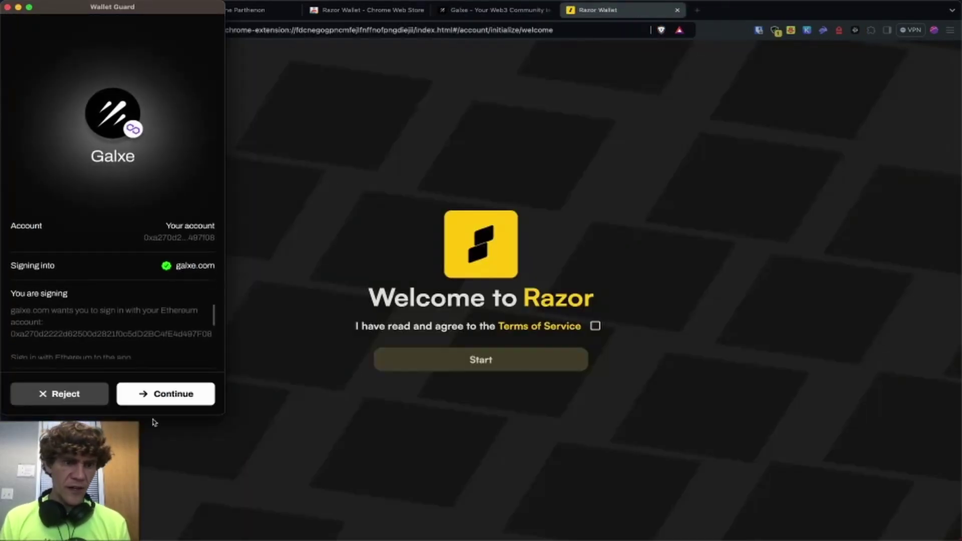
{"action": "left_click", "coordinate": [170, 396]}
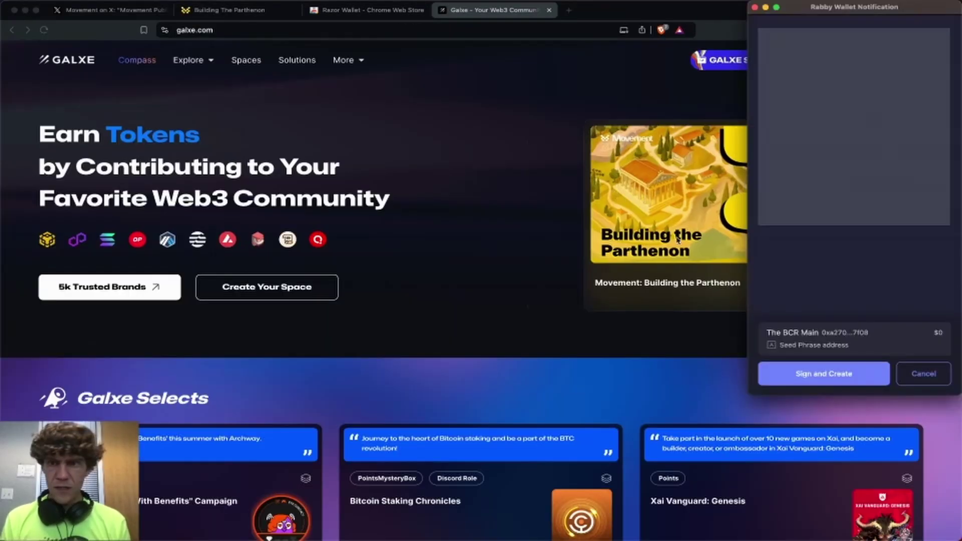
{"action": "left_click", "coordinate": [814, 374]}
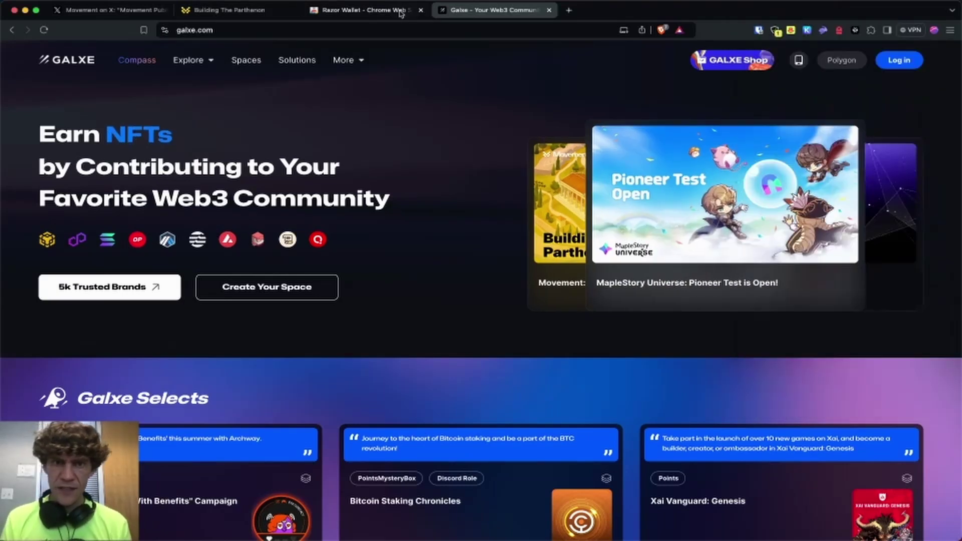
- Close the open testnet, Razor Wallet and Galxe pages and reopen the testnet.movementlabs.xyz link from the Movement post
{"action": "left_click", "coordinate": [423, 10]}
{"action": "left_click", "coordinate": [229, 10]}
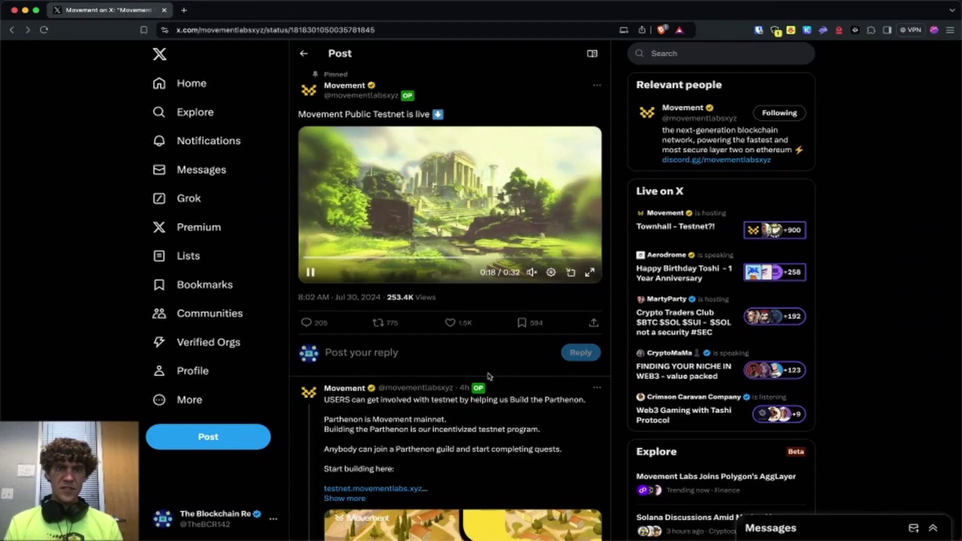
{"action": "left_click", "coordinate": [403, 489]}
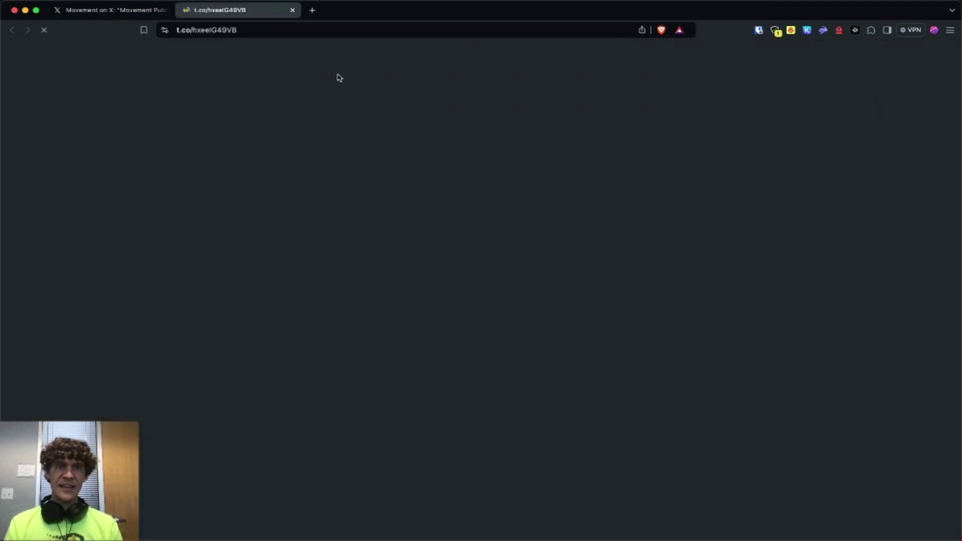
{"action": "left_click", "coordinate": [870, 31]}
{"action": "scroll", "coordinate": [791, 165], "scroll_direction": "down", "scroll_amount": 5}
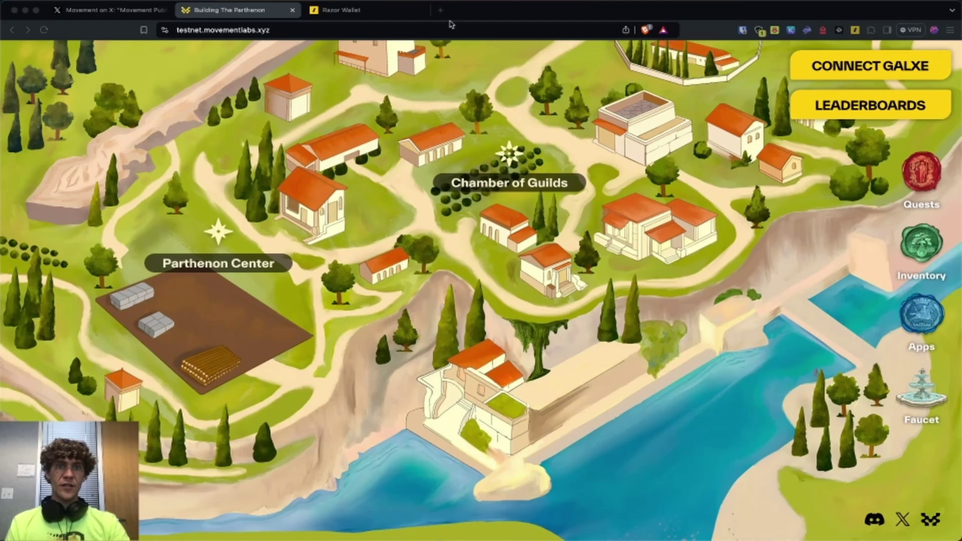
- Load faucet.movementlabs.xyz in a new browser page and request MOVE on MEVM for the wallet's EVM address
{"action": "left_click", "coordinate": [440, 10]}
{"action": "type", "text": "https://faucet.movementlabs.xyz/?network=devnet"}
{"action": "key", "text": "Return"}
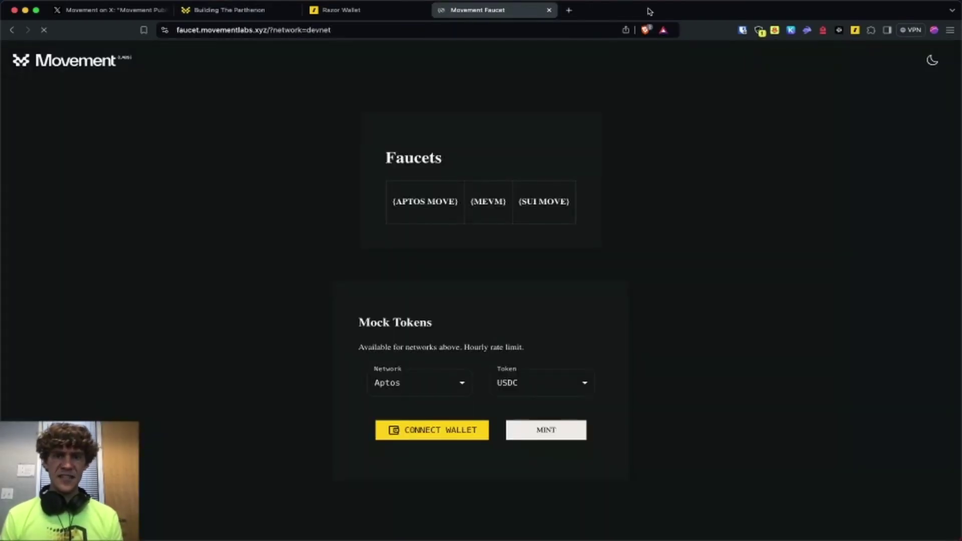
{"action": "left_click", "coordinate": [807, 31]}
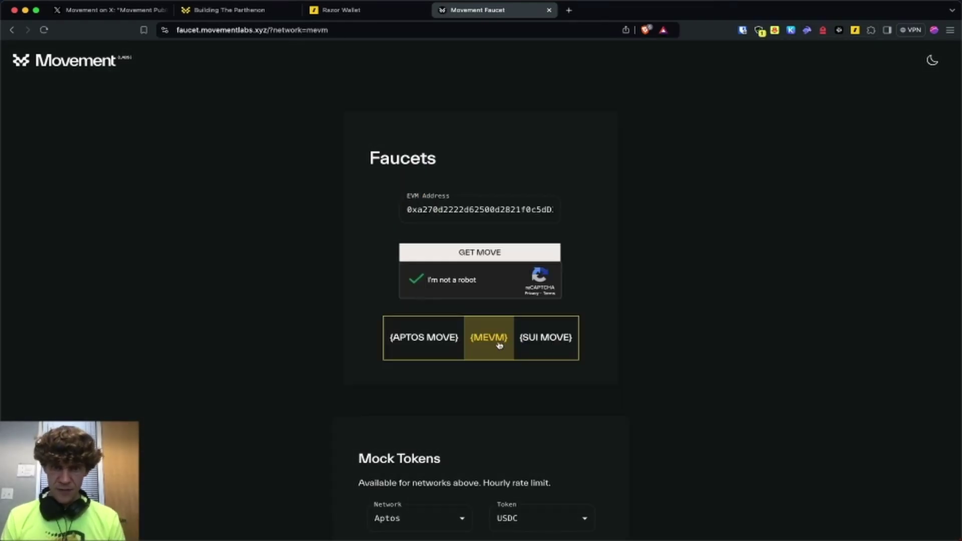
{"action": "left_click", "coordinate": [463, 343]}
- Mint USDC mock tokens on the EVM network and sign the transaction in the Rabby wallet
{"action": "scroll", "coordinate": [620, 301], "scroll_direction": "down", "scroll_amount": 2}
{"action": "left_click", "coordinate": [520, 442]}
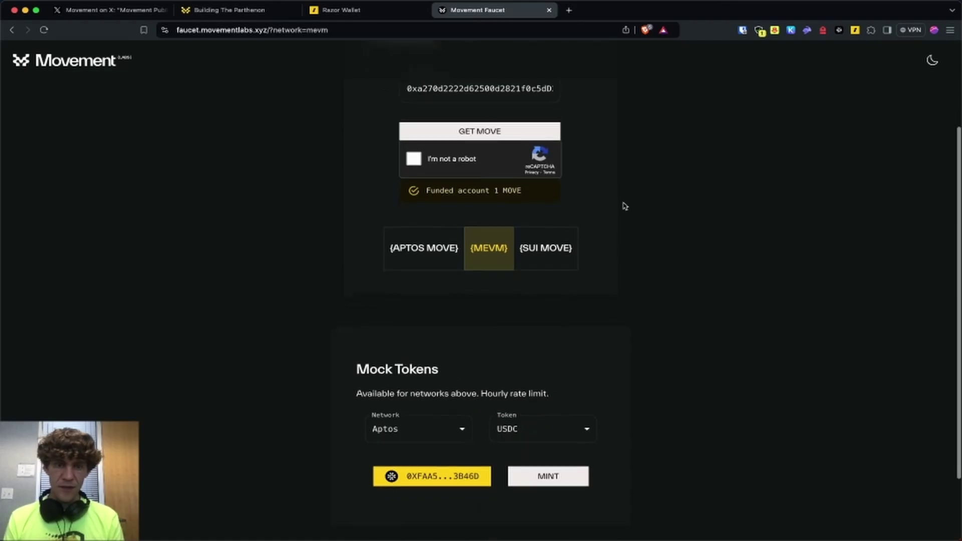
{"action": "scroll", "coordinate": [623, 204], "scroll_direction": "down", "scroll_amount": 2}
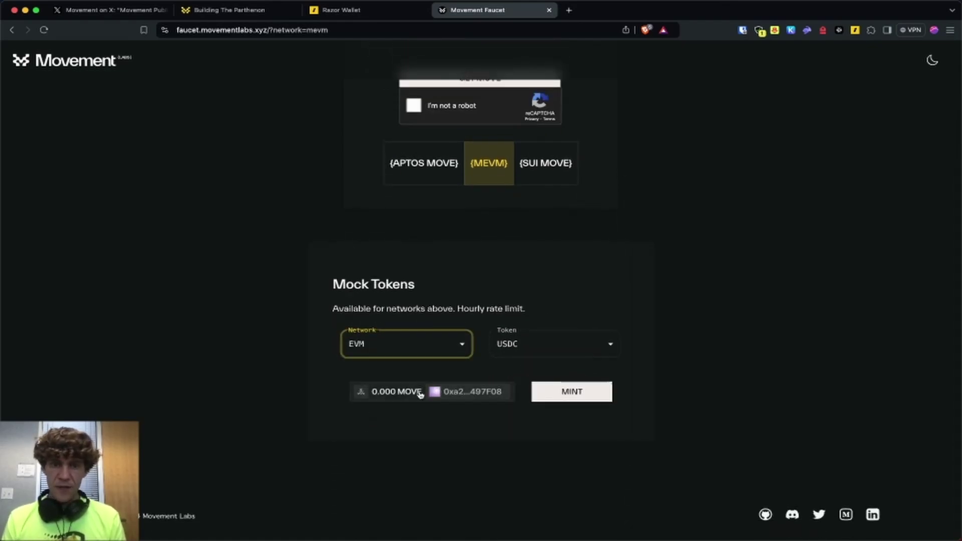
{"action": "left_click", "coordinate": [572, 391]}
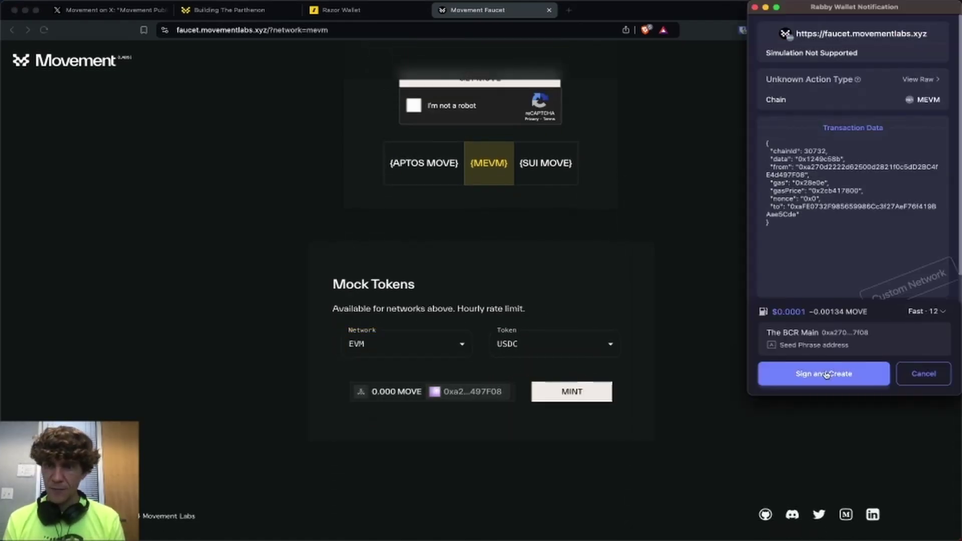
{"action": "left_click", "coordinate": [825, 374]}
{"action": "left_click", "coordinate": [826, 374]}
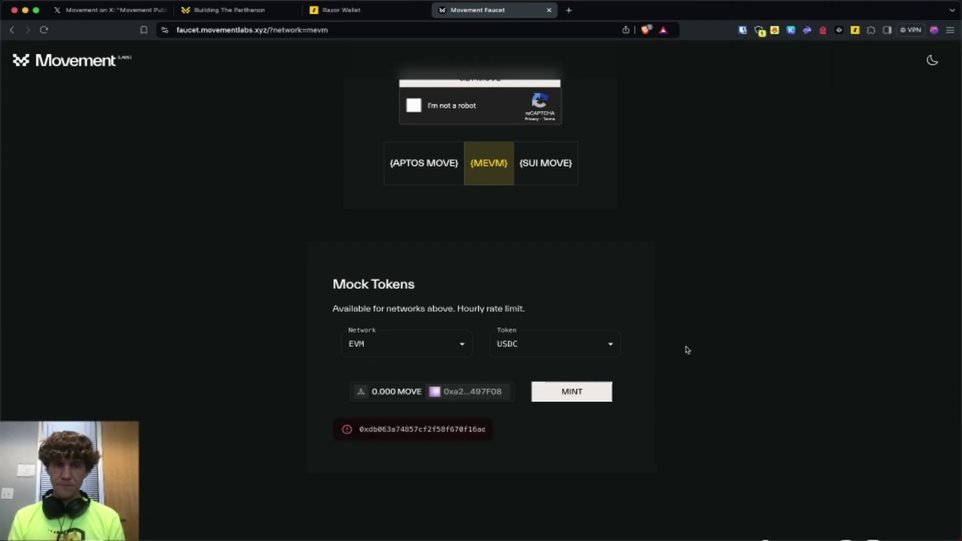
- Set the mock token to ALL, mint it on the EVM network and sign the transaction in the wallet
{"action": "scroll", "coordinate": [686, 350], "scroll_direction": "up", "scroll_amount": 4}
{"action": "scroll", "coordinate": [686, 349], "scroll_direction": "down", "scroll_amount": 4}
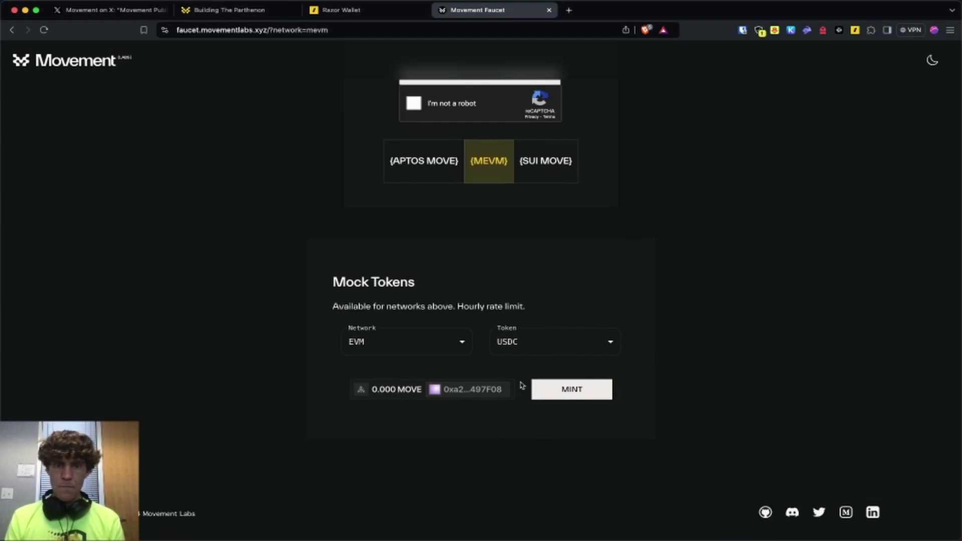
{"action": "left_click", "coordinate": [567, 343]}
{"action": "left_click", "coordinate": [554, 383]}
{"action": "left_click", "coordinate": [563, 348]}
{"action": "left_click", "coordinate": [555, 437]}
{"action": "left_click", "coordinate": [571, 393]}
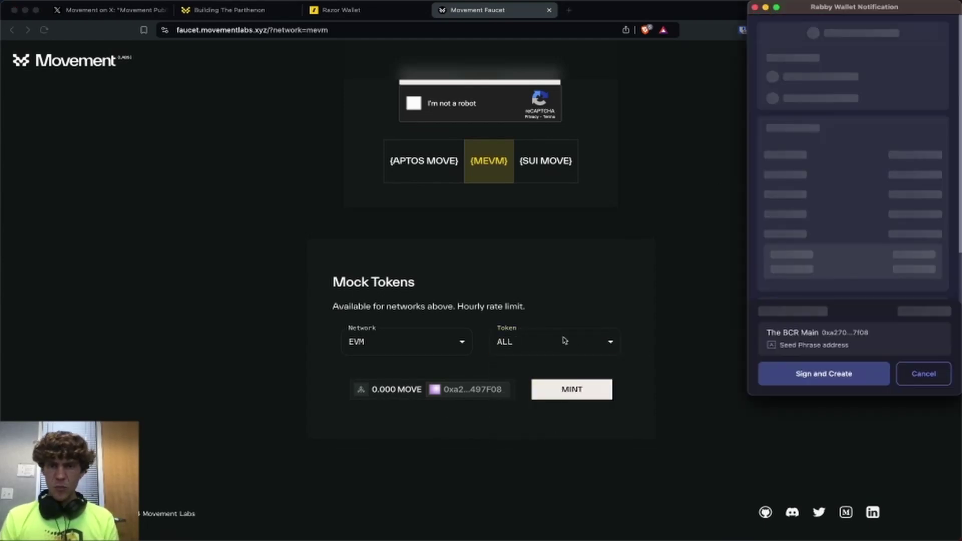
{"action": "left_click", "coordinate": [811, 371]}
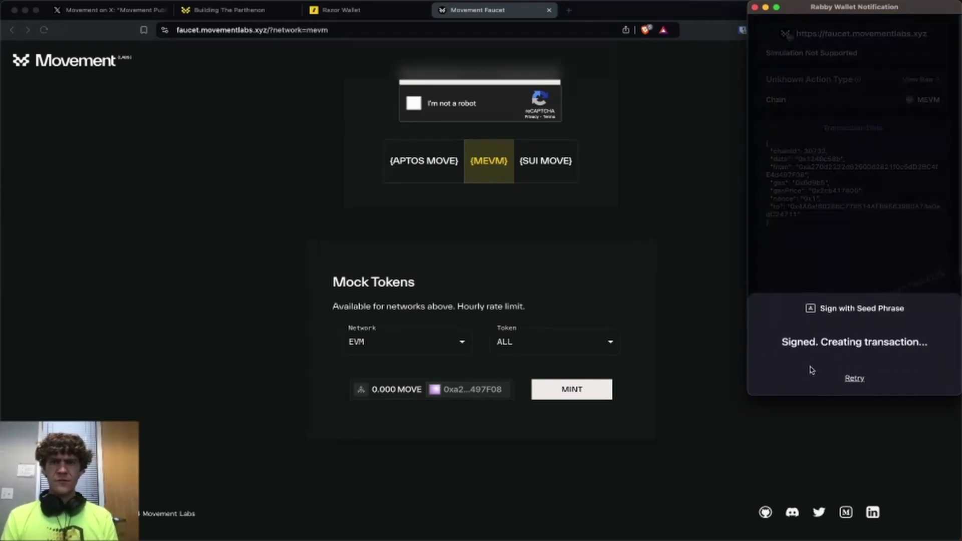
{"action": "left_click", "coordinate": [545, 341]}
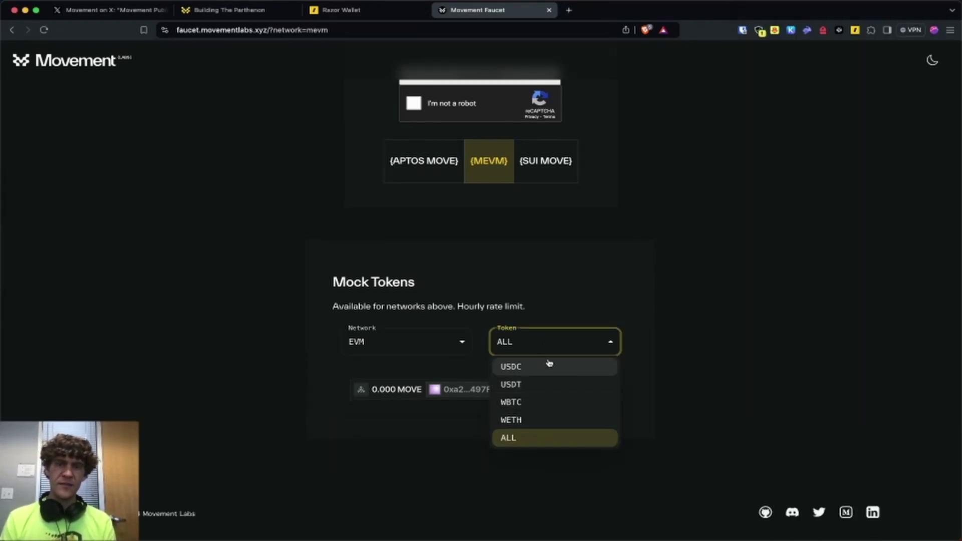
{"action": "left_click", "coordinate": [690, 336]}
{"action": "left_click", "coordinate": [240, 14]}
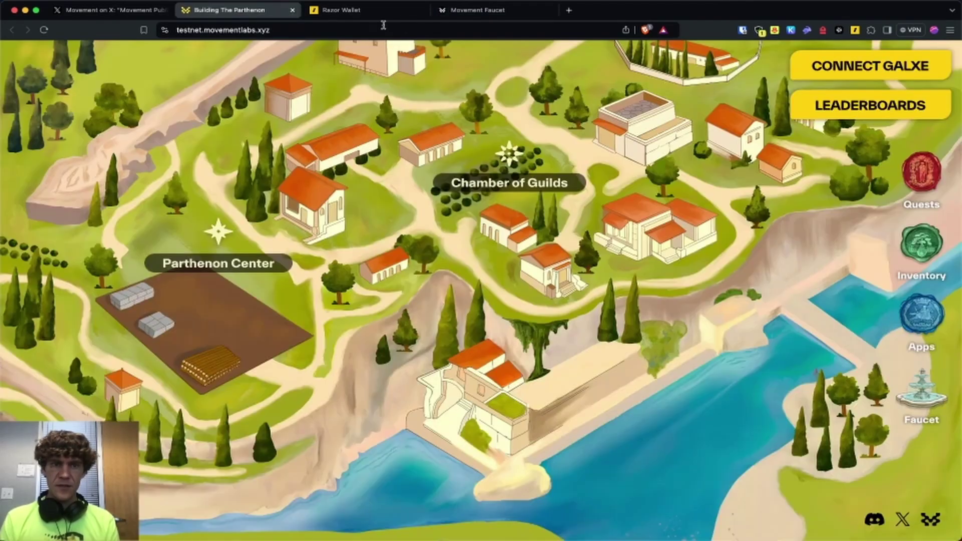
{"action": "left_click", "coordinate": [495, 14]}
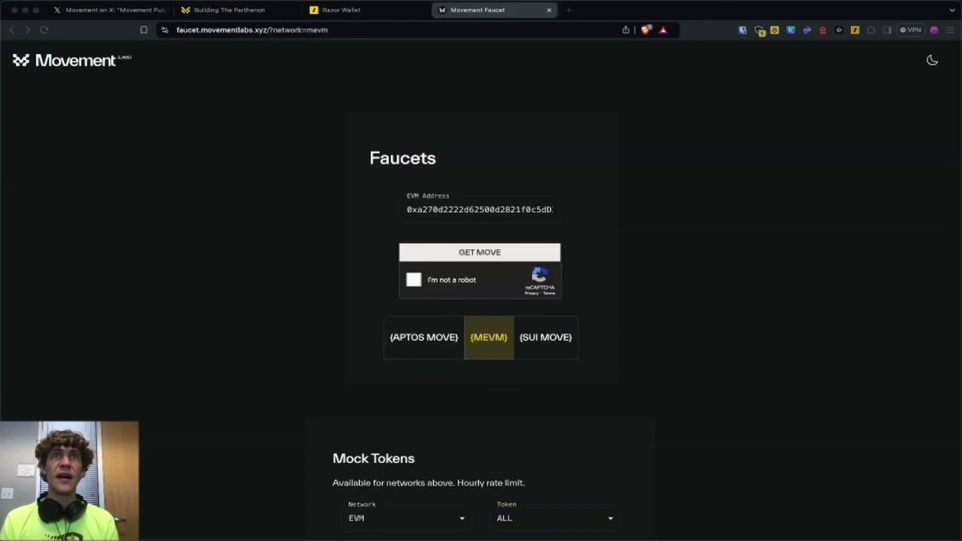
- Load razordex.xyz/swap?chain=m1_devnet in a new browser page to view its network choices, and close it along with the Razor Wallet page
{"action": "left_click", "coordinate": [568, 10]}
{"action": "type", "text": "https://razordex.xyz/swap?chain=m1_devnet"}
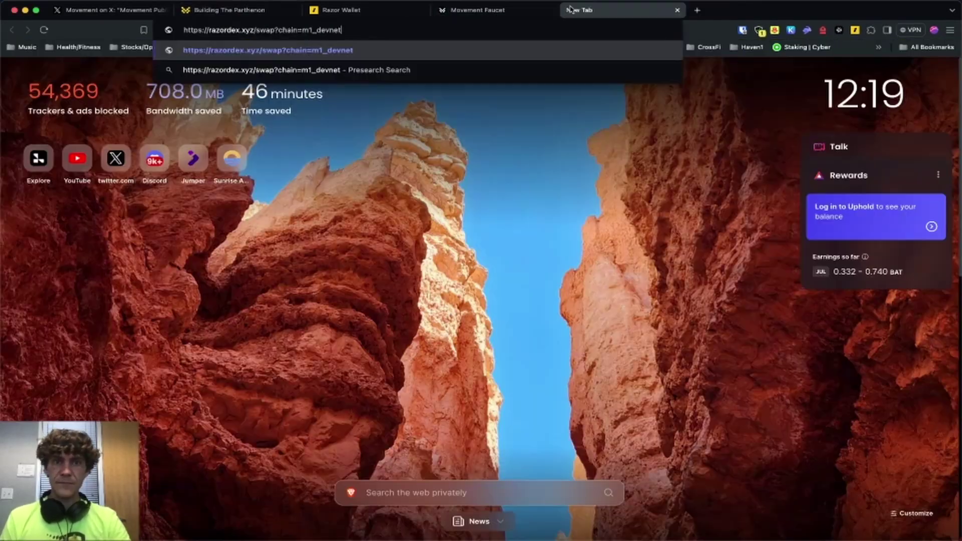
{"action": "key", "text": "Return"}
{"action": "left_click", "coordinate": [365, 25]}
{"action": "left_click", "coordinate": [404, 8]}
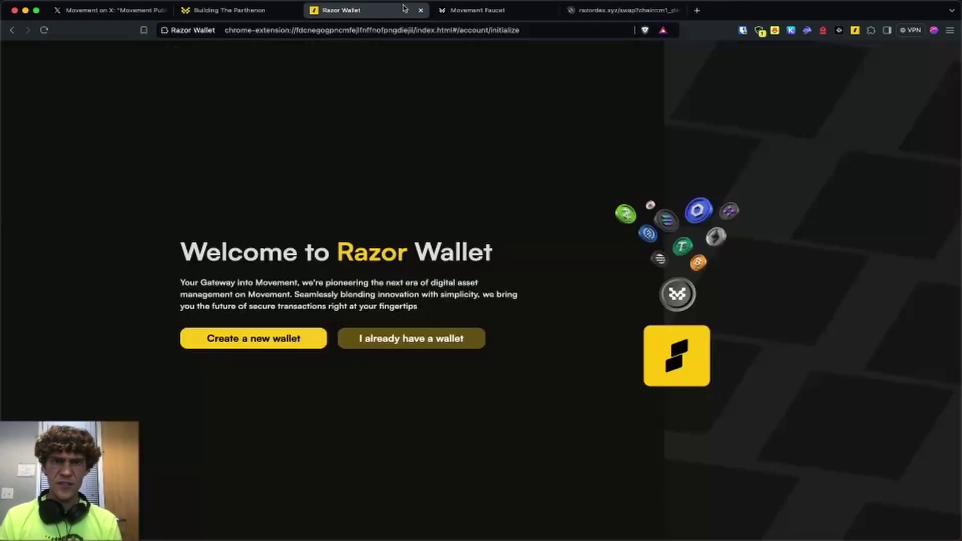
{"action": "left_click", "coordinate": [420, 11]}
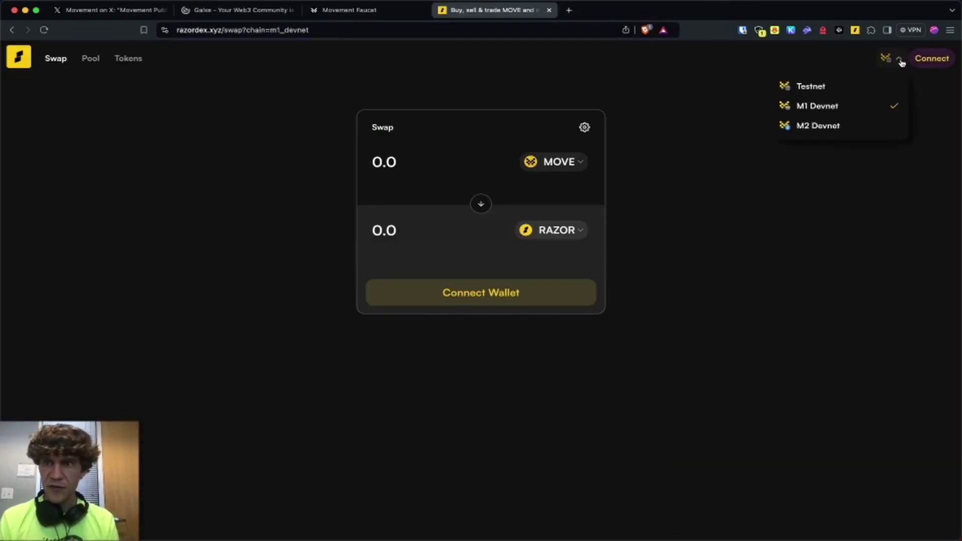
{"action": "left_click", "coordinate": [547, 11]}
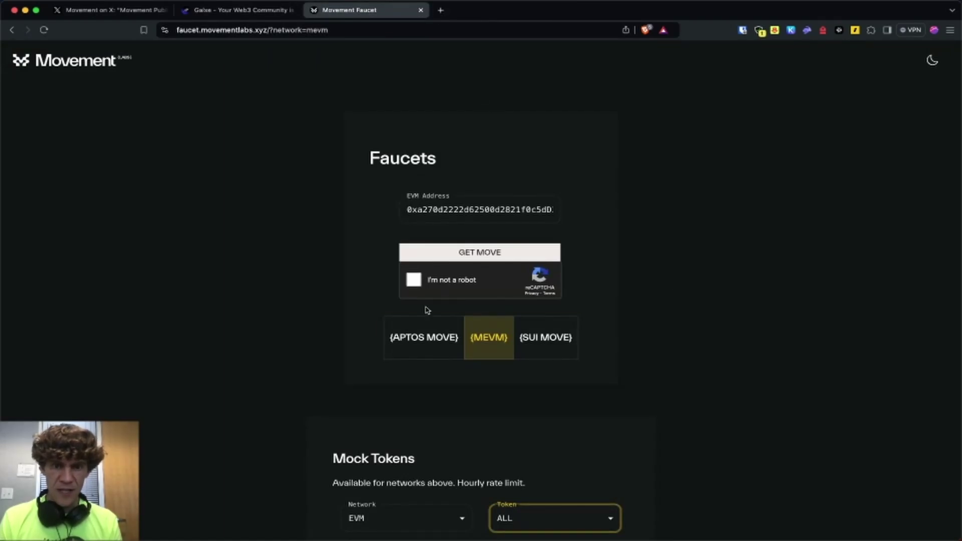
- Switch the faucet to APTOS MOVE, set the mock tokens to the Aptos network and ALL, and mint them
{"action": "left_click", "coordinate": [423, 335]}
{"action": "scroll", "coordinate": [553, 445], "scroll_direction": "down", "scroll_amount": 2}
{"action": "left_click", "coordinate": [445, 431]}
{"action": "left_click", "coordinate": [444, 449]}
{"action": "left_click", "coordinate": [554, 423]}
{"action": "left_click", "coordinate": [537, 522]}
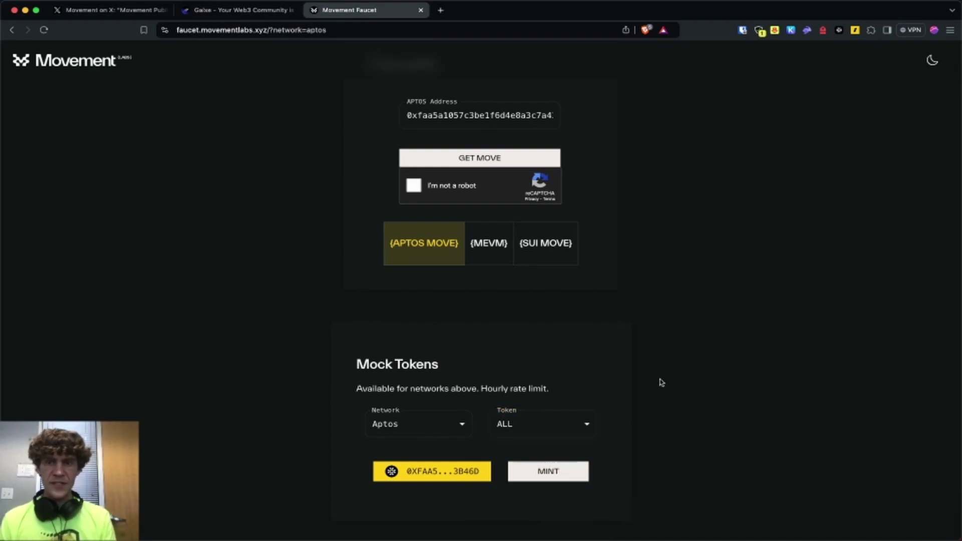
{"action": "left_click", "coordinate": [566, 472]}
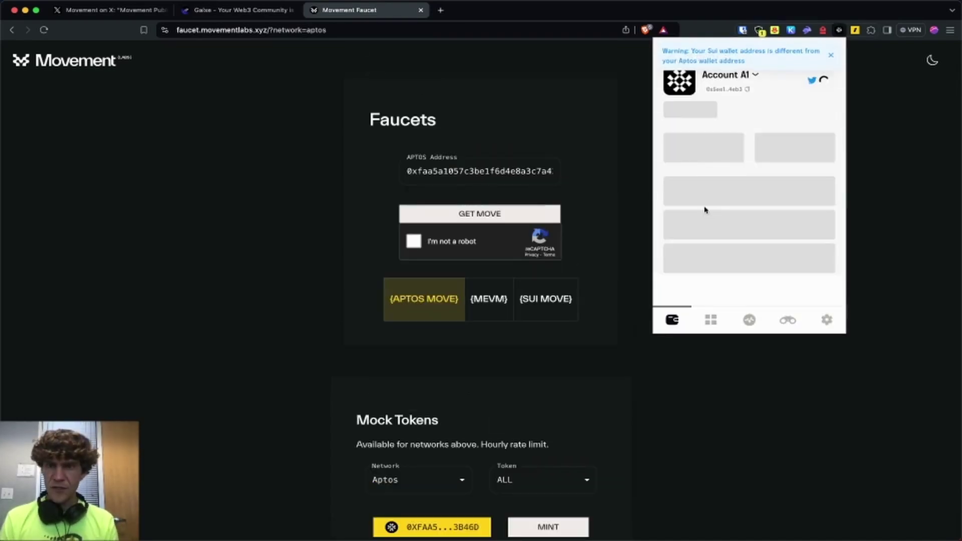
- Switch the faucet to SUI MOVE, paste the wallet's SUI address and complete the traffic-lights captcha to request MOVE
{"action": "left_click", "coordinate": [447, 313]}
{"action": "left_click", "coordinate": [545, 298]}
{"action": "left_click", "coordinate": [493, 172]}
{"action": "key", "text": "super+v"}
{"action": "left_click", "coordinate": [413, 241]}
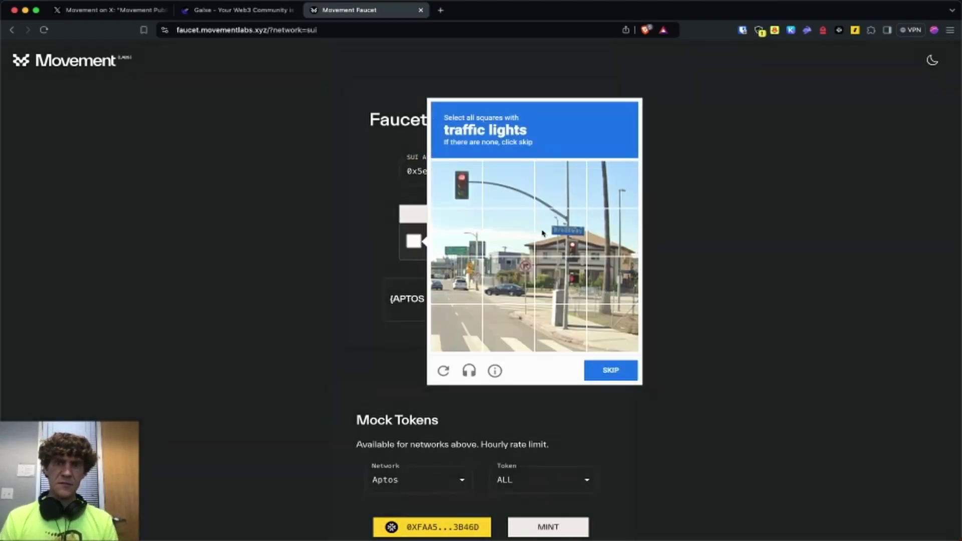
{"action": "left_click", "coordinate": [458, 190]}
{"action": "left_click", "coordinate": [573, 231]}
{"action": "left_click", "coordinate": [610, 370]}
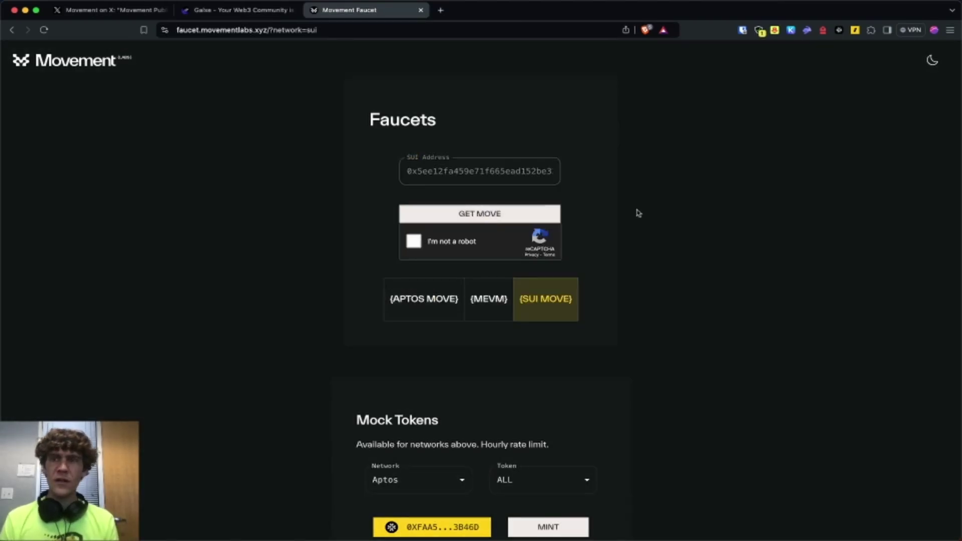
- Set the Mock Tokens network to Sui and the token to USDC
{"action": "scroll", "coordinate": [500, 301], "scroll_direction": "down", "scroll_amount": 3}
{"action": "left_click", "coordinate": [421, 340]}
{"action": "left_click", "coordinate": [440, 400]}
{"action": "left_click", "coordinate": [519, 351]}
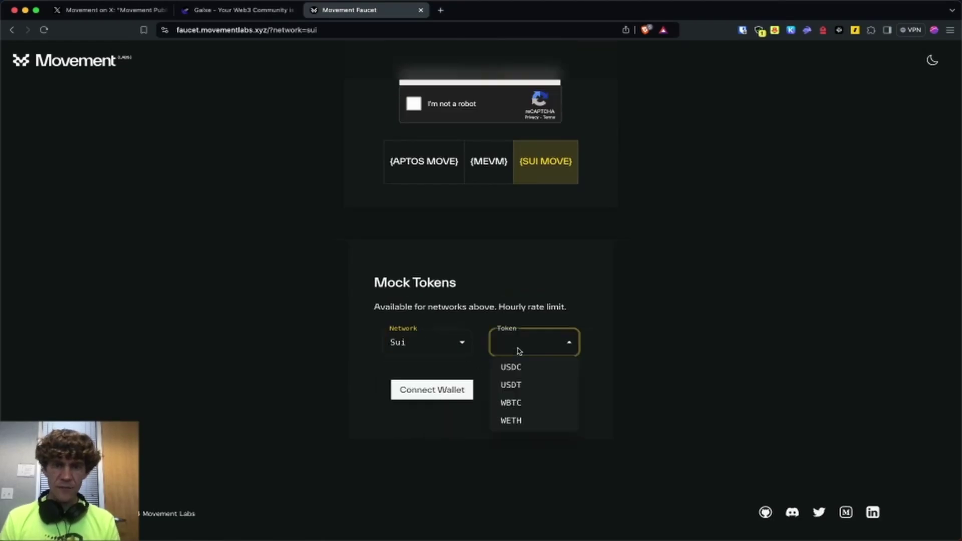
{"action": "left_click", "coordinate": [533, 369]}
- Connect the Martian Sui Wallet to the faucet and mint the USDC mock tokens on Sui
{"action": "left_click", "coordinate": [453, 394]}
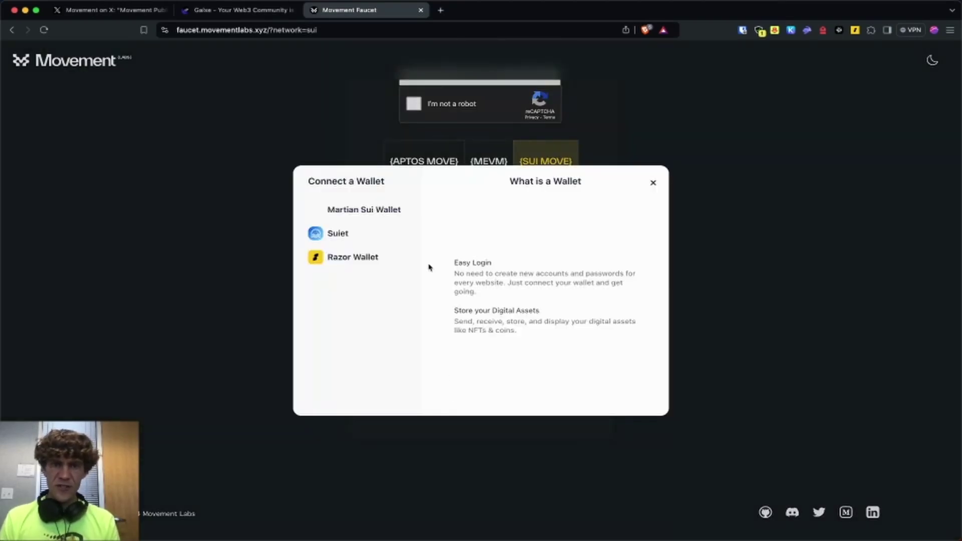
{"action": "left_click", "coordinate": [363, 209]}
{"action": "left_click", "coordinate": [852, 280]}
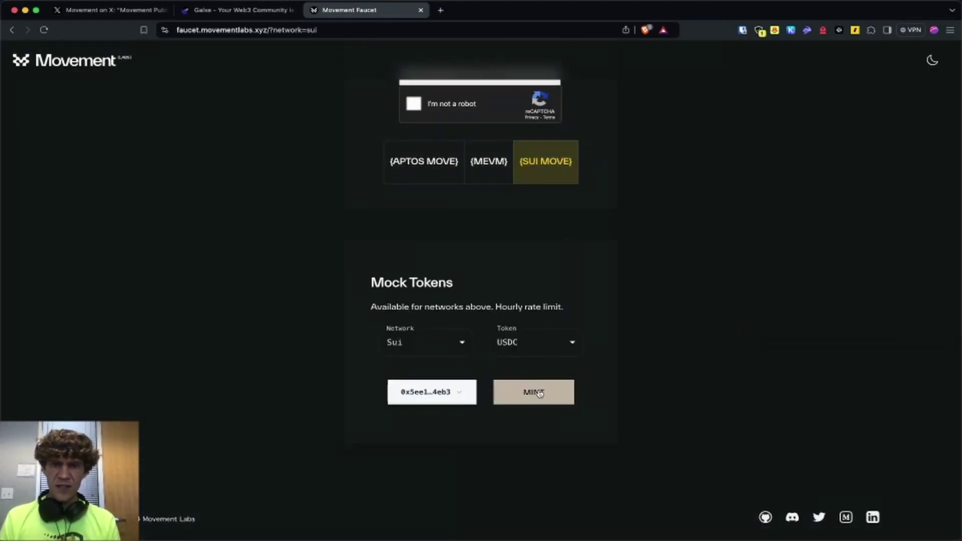
{"action": "left_click", "coordinate": [539, 393]}
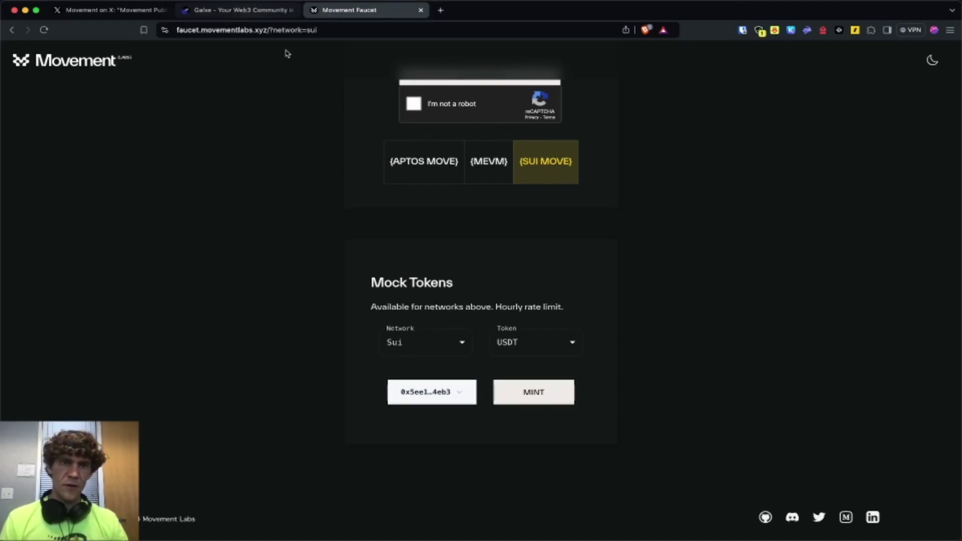
- Examine Movement's Galxe space and its Study The Movement quest, and return to the earlier page
{"action": "left_click", "coordinate": [259, 15]}
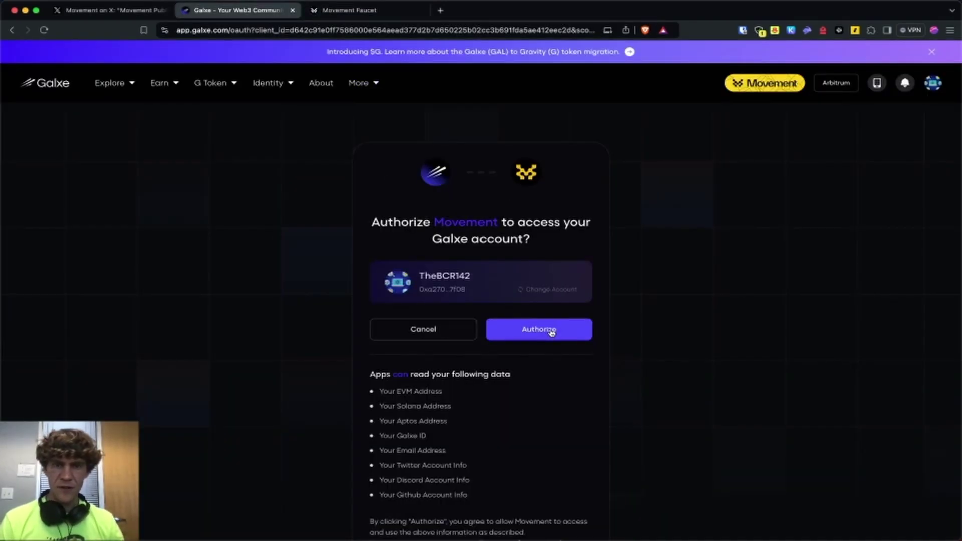
{"action": "left_click", "coordinate": [778, 84]}
{"action": "scroll", "coordinate": [426, 401], "scroll_direction": "down", "scroll_amount": 3}
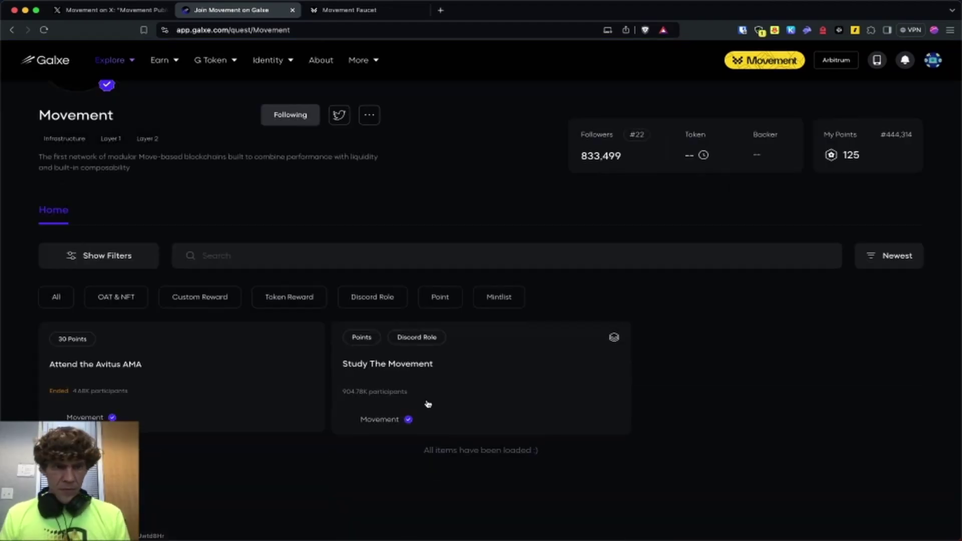
{"action": "left_click", "coordinate": [424, 372]}
{"action": "scroll", "coordinate": [425, 373], "scroll_direction": "down", "scroll_amount": 7}
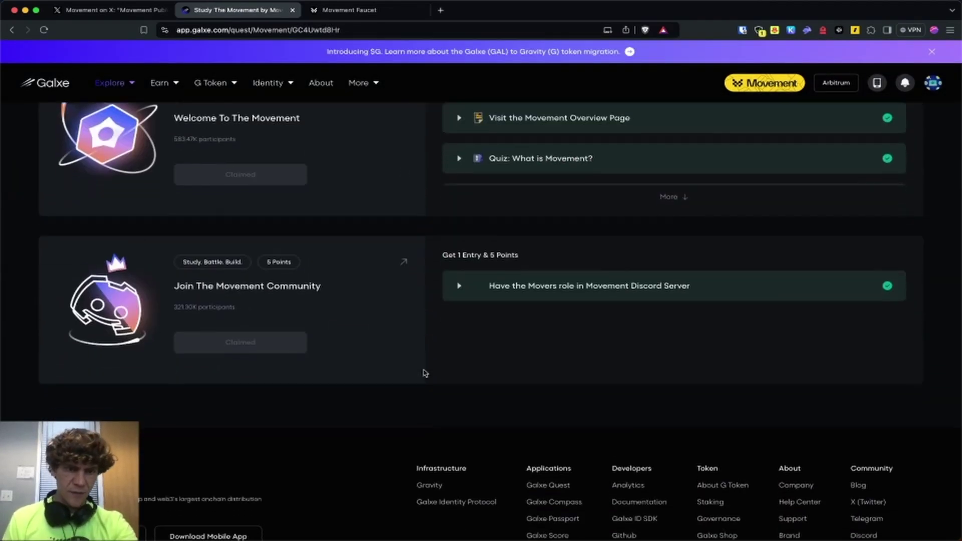
{"action": "scroll", "coordinate": [424, 372], "scroll_direction": "up", "scroll_amount": 7}
{"action": "left_click", "coordinate": [11, 30]}
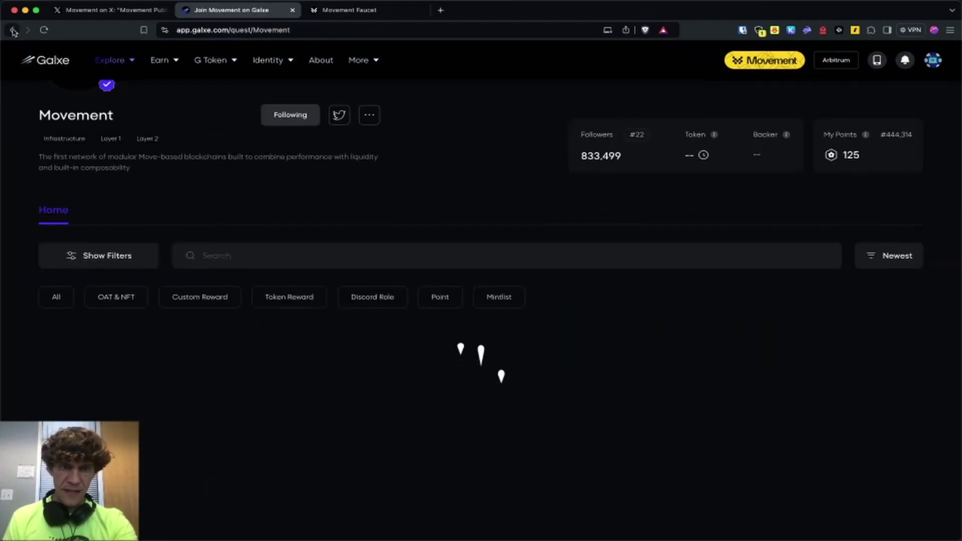
{"action": "left_click", "coordinate": [12, 31]}
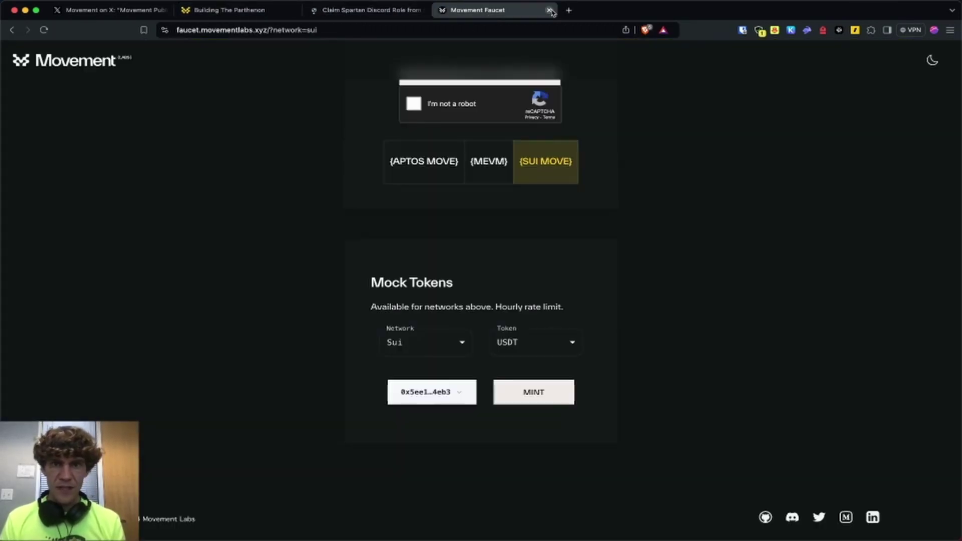
- Close the faucet page and look through all quests and guild filters on the Building The Parthenon site
{"action": "left_click", "coordinate": [550, 11]}
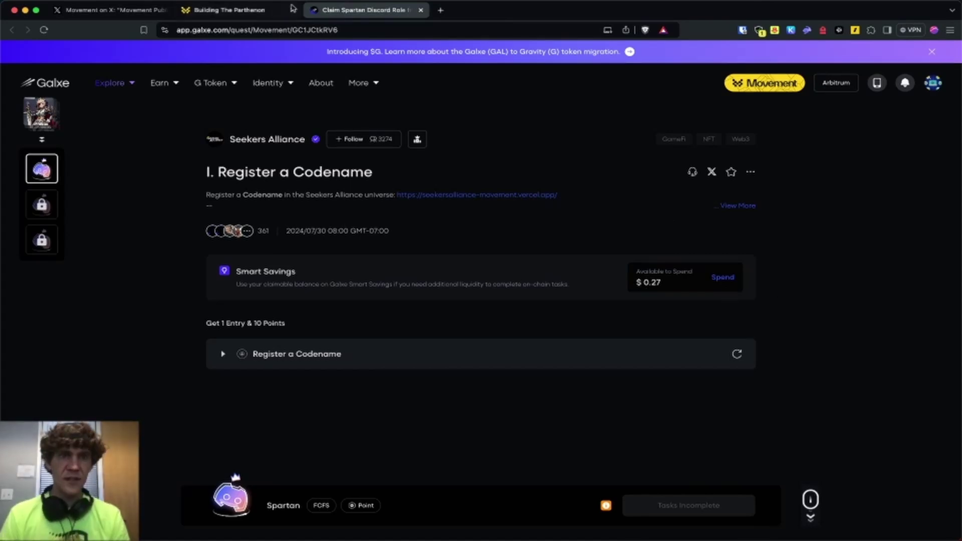
{"action": "left_click", "coordinate": [258, 9]}
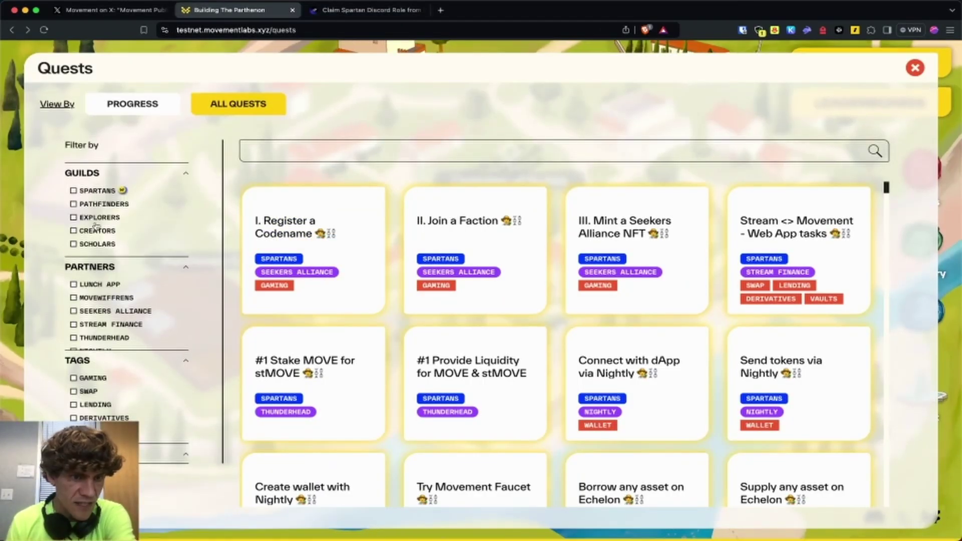
{"action": "scroll", "coordinate": [110, 290], "scroll_direction": "down", "scroll_amount": 4}
{"action": "scroll", "coordinate": [117, 288], "scroll_direction": "up", "scroll_amount": 4}
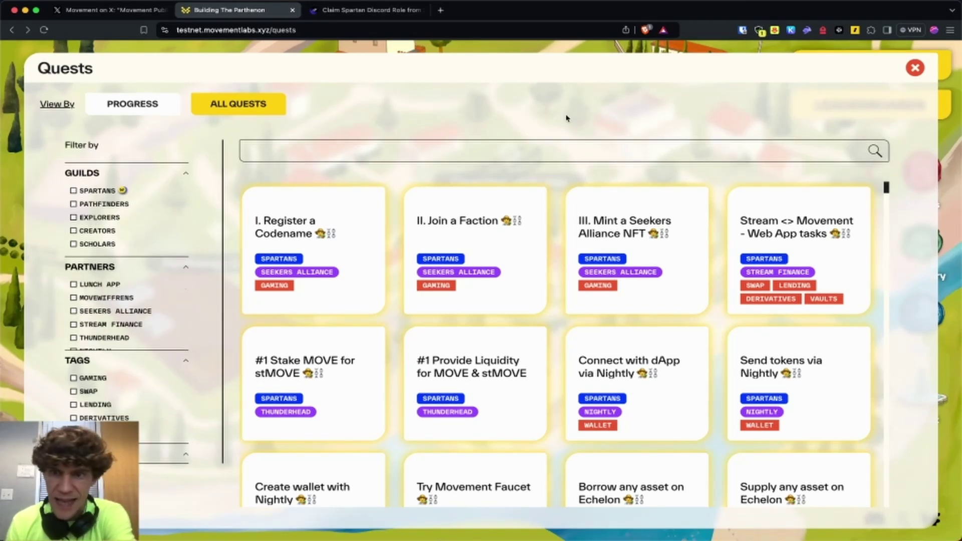
- Start the Register a Codename quest on Galxe and go to the wallet address settings to bind a Movement Aptos address
{"action": "key", "text": "ctrl+Tab"}
{"action": "left_click", "coordinate": [540, 351]}
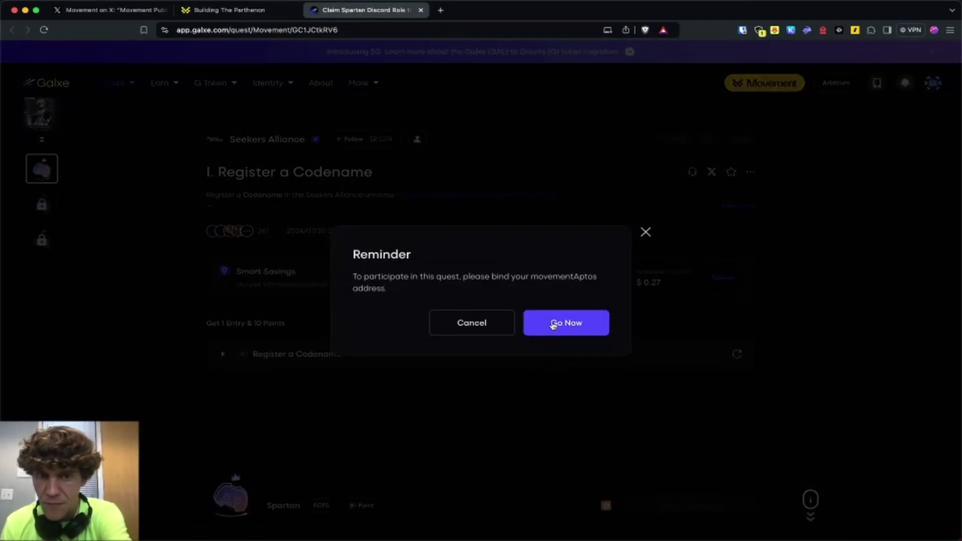
{"action": "left_click", "coordinate": [554, 324]}
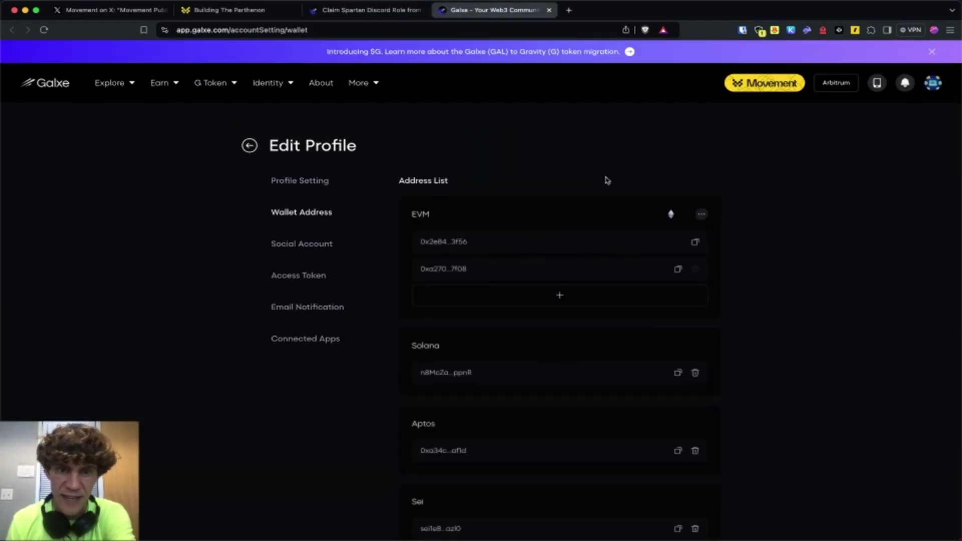
{"action": "scroll", "coordinate": [766, 265], "scroll_direction": "down", "scroll_amount": 10}
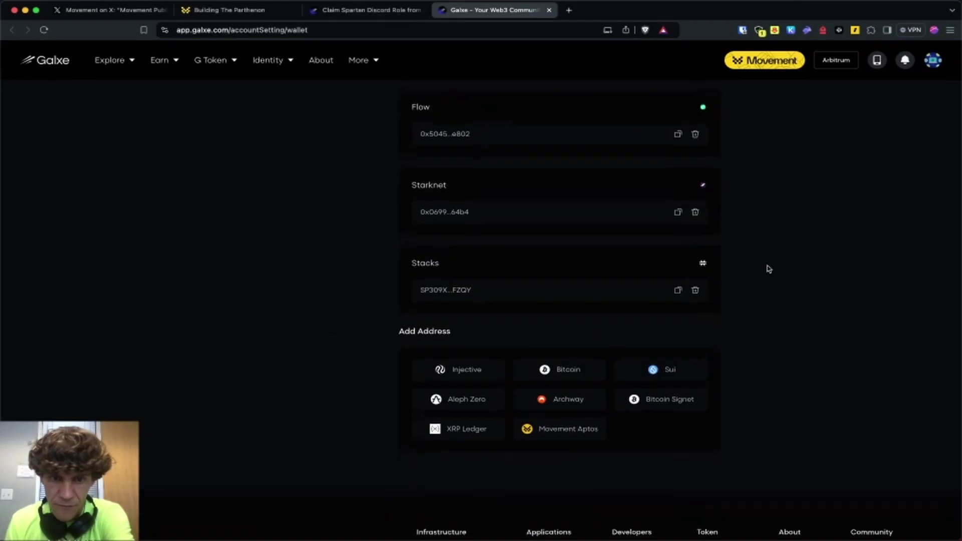
{"action": "left_click", "coordinate": [581, 429]}
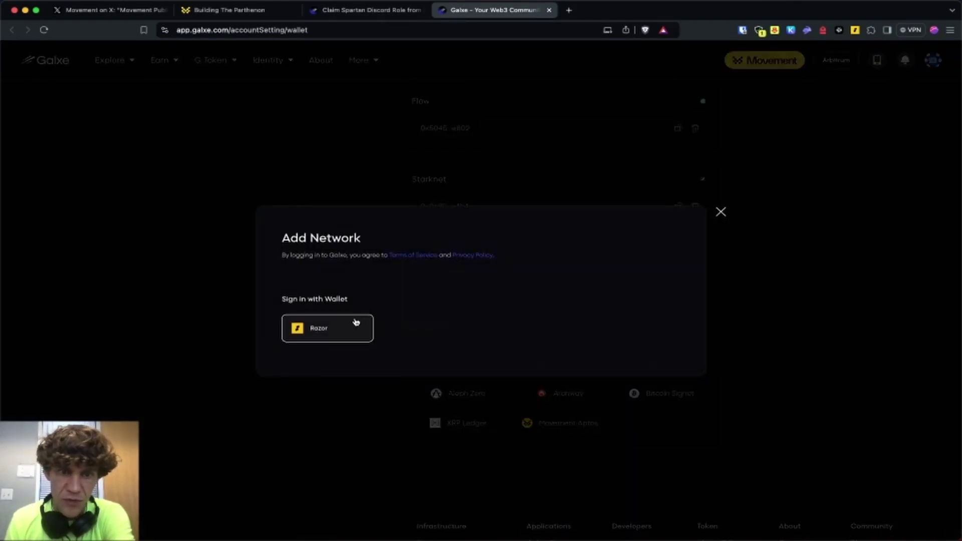
{"action": "left_click", "coordinate": [721, 212]}
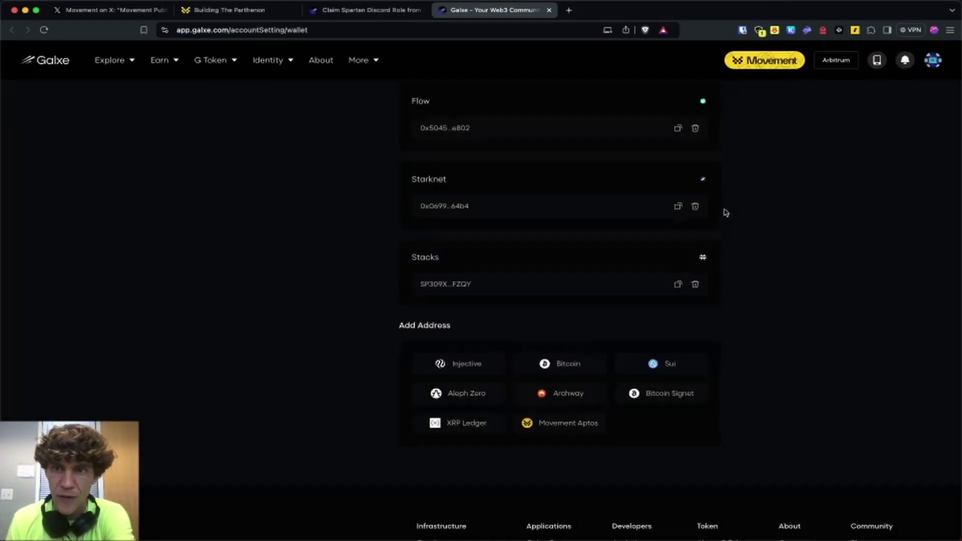
- Open the Razor Wallet extension and unlock it with the wallet password
{"action": "left_click", "coordinate": [855, 30]}
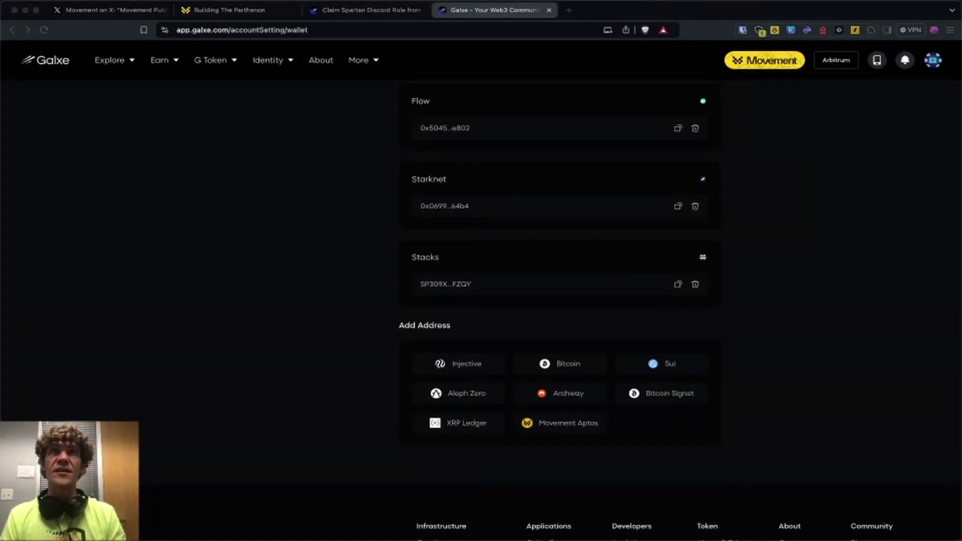
{"action": "left_click", "coordinate": [838, 30]}
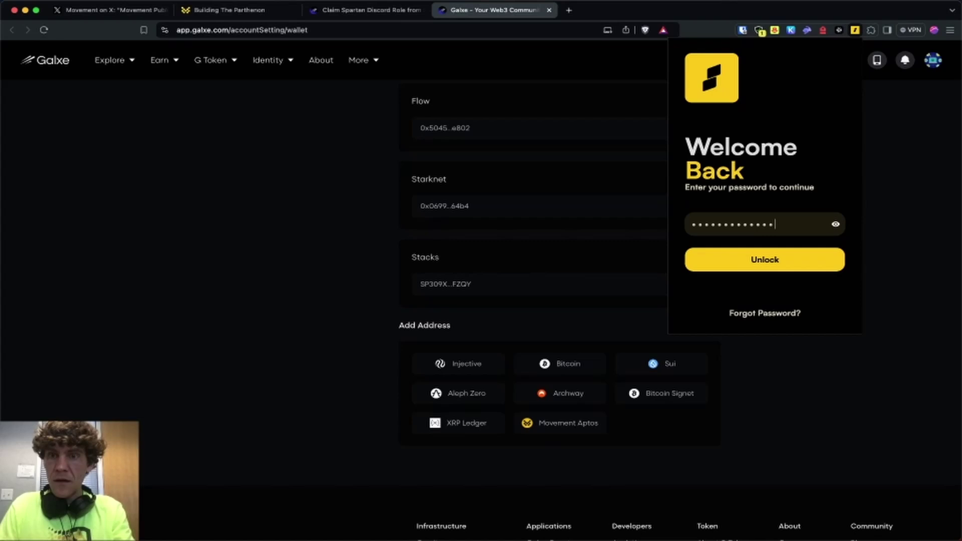
{"action": "key", "text": "Return"}
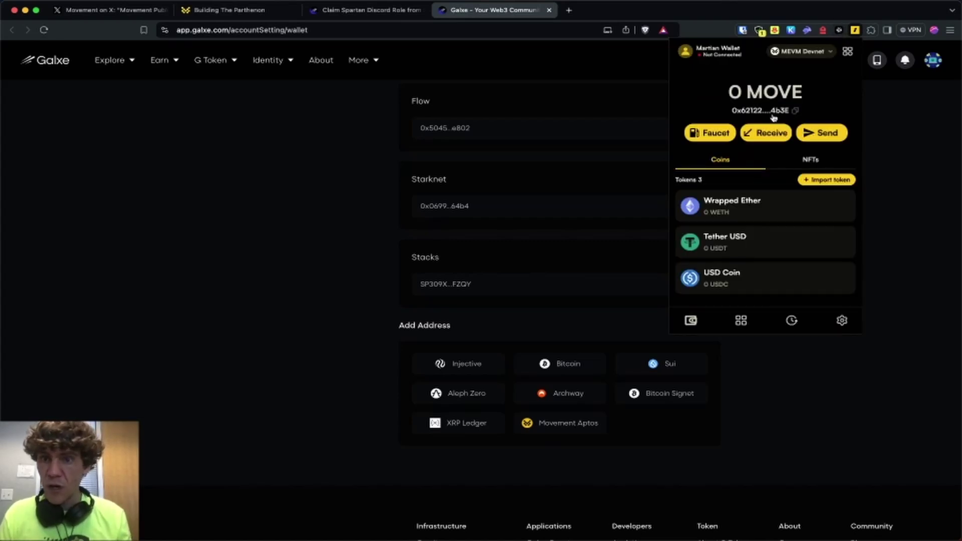
- Switch the Razor Wallet network to Movement Sui Devnet and dismiss the wallet
{"action": "left_click", "coordinate": [825, 52]}
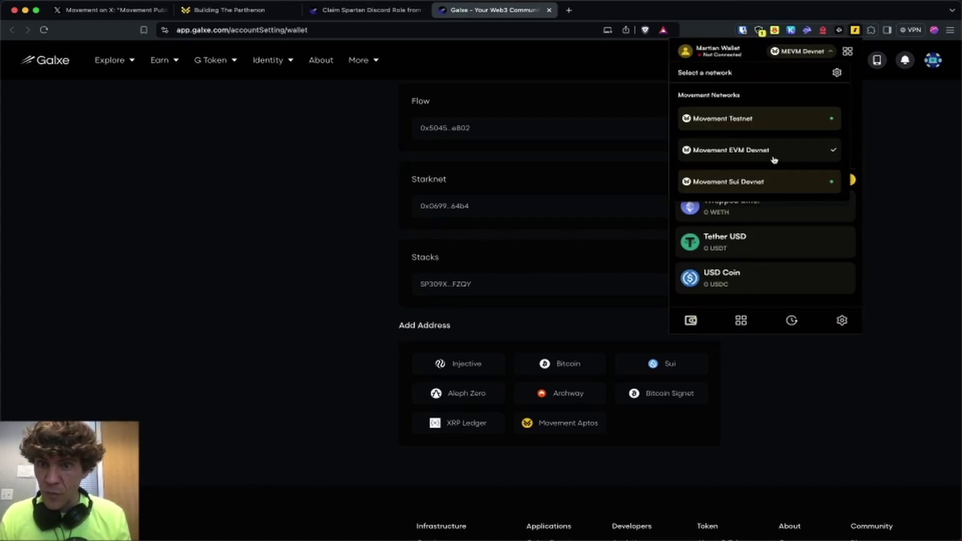
{"action": "left_click", "coordinate": [777, 184]}
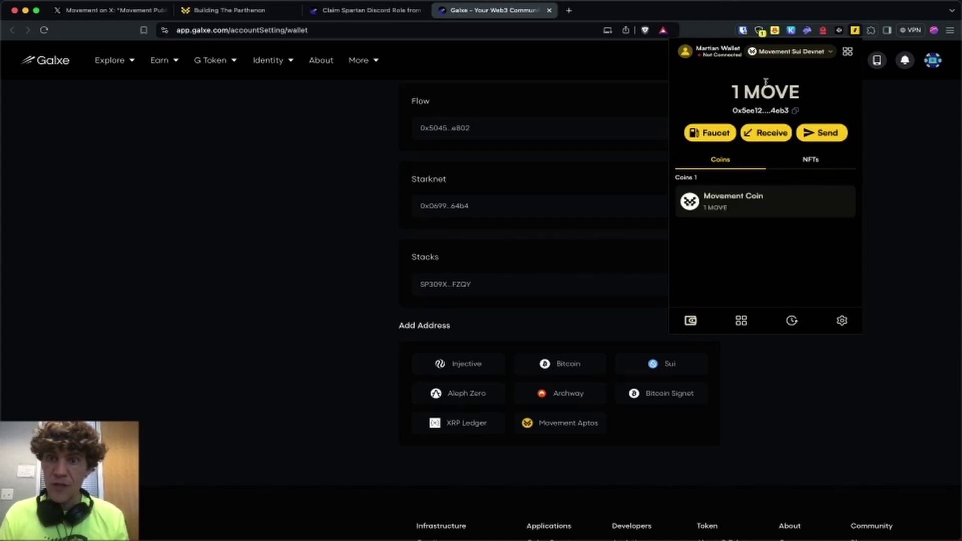
{"action": "left_click", "coordinate": [598, 474]}
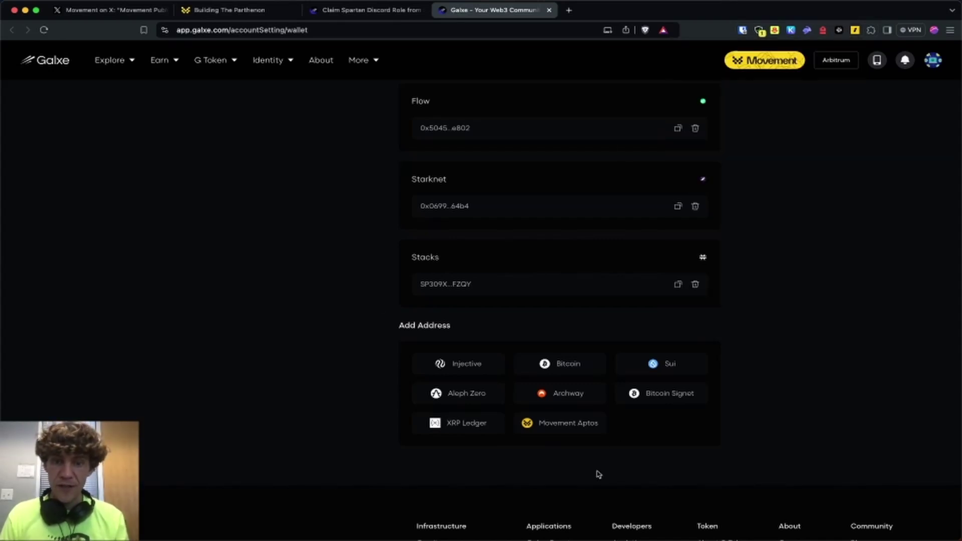
- Add a Movement Aptos address to the Galxe profile with Razor, approve the access request and review the address list
{"action": "left_click", "coordinate": [582, 424]}
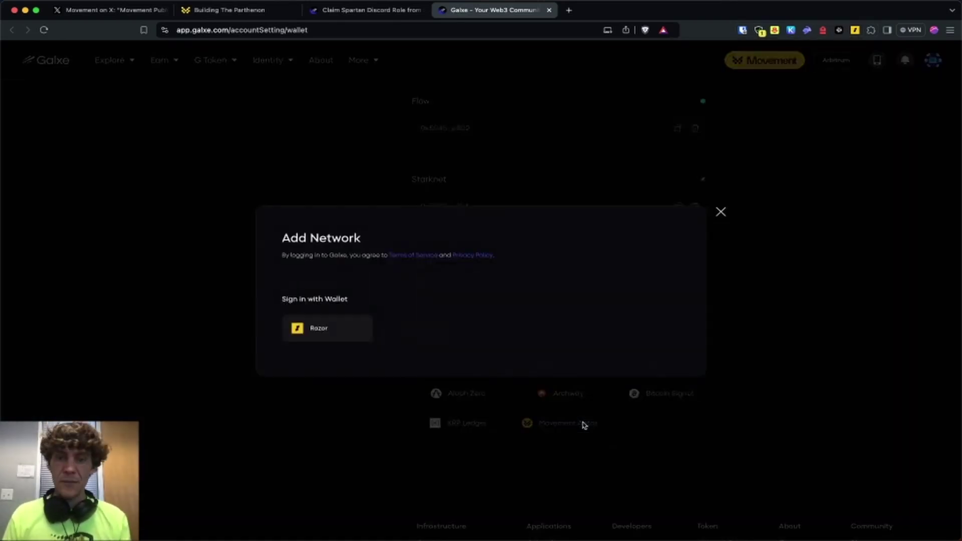
{"action": "left_click", "coordinate": [347, 328]}
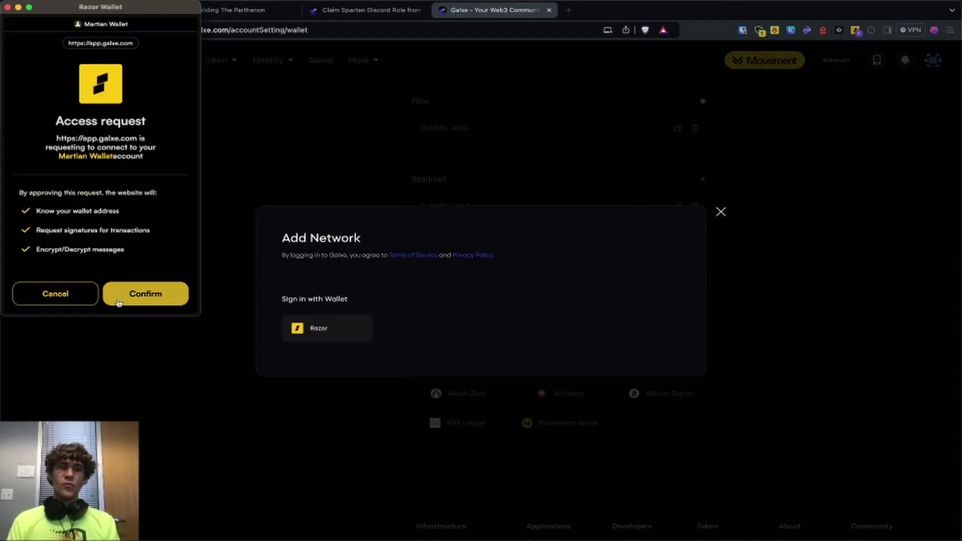
{"action": "left_click", "coordinate": [147, 294]}
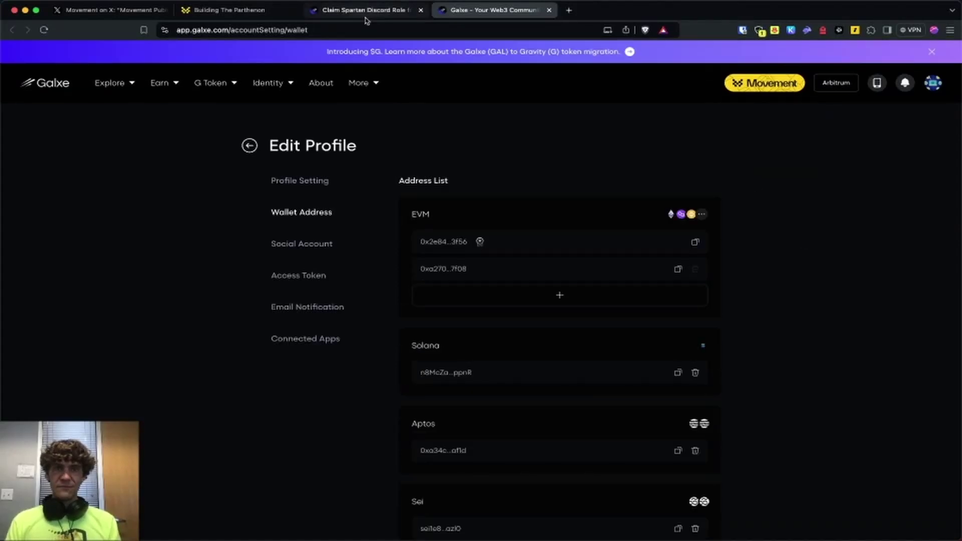
{"action": "left_click", "coordinate": [365, 11]}
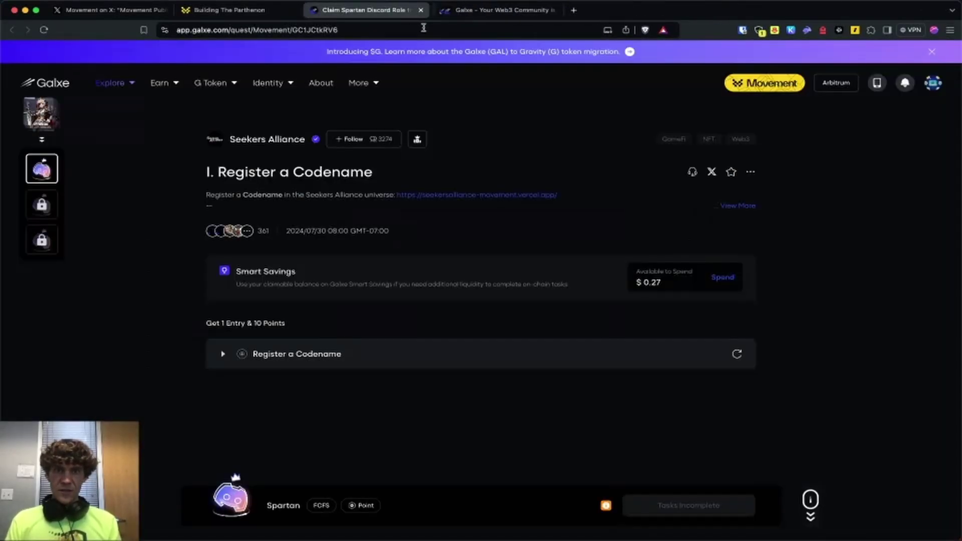
{"action": "key", "text": "ctrl+Tab"}
{"action": "scroll", "coordinate": [899, 279], "scroll_direction": "down", "scroll_amount": 10}
{"action": "scroll", "coordinate": [899, 278], "scroll_direction": "up", "scroll_amount": 10}
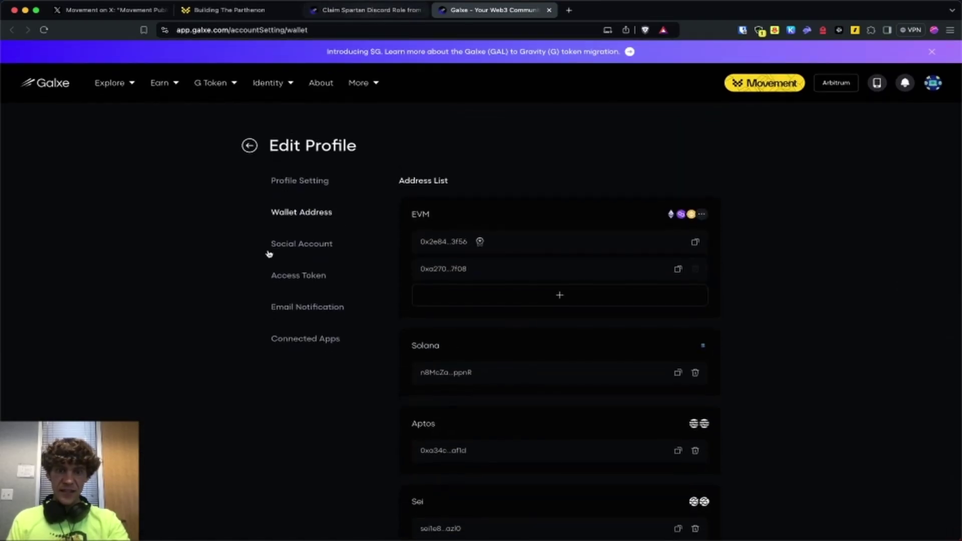
- Open the Seekers Alliance site from the Register a Codename task, close the Galxe wallet settings page and dismiss the wallet alert
{"action": "key", "text": "ctrl+shift+Tab"}
{"action": "left_click", "coordinate": [479, 379]}
{"action": "left_click", "coordinate": [593, 15]}
{"action": "key", "text": "super+w"}
{"action": "left_click", "coordinate": [572, 90]}
- Read the full Register a Codename quest description, and check the Nightly extension page and the Seekers Alliance site
{"action": "left_click", "coordinate": [363, 10]}
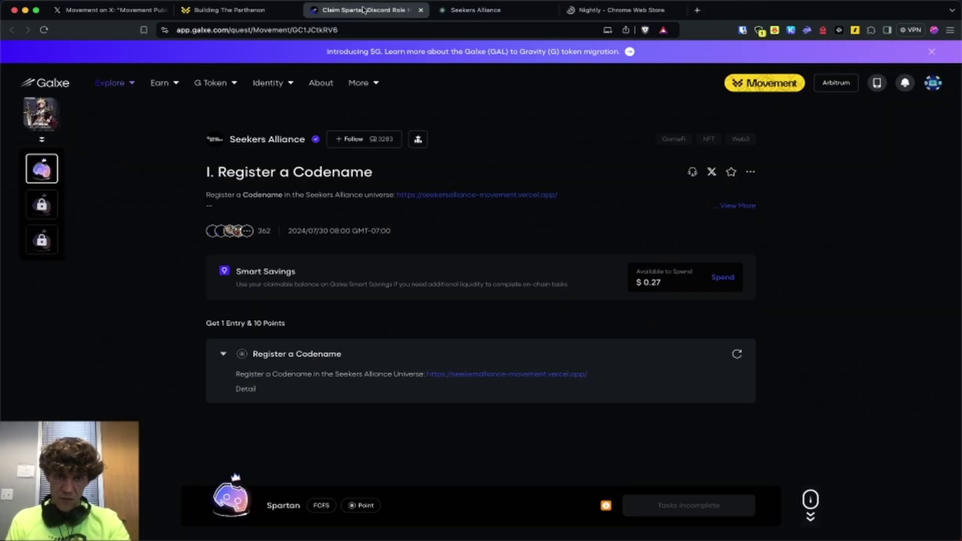
{"action": "left_click", "coordinate": [700, 206]}
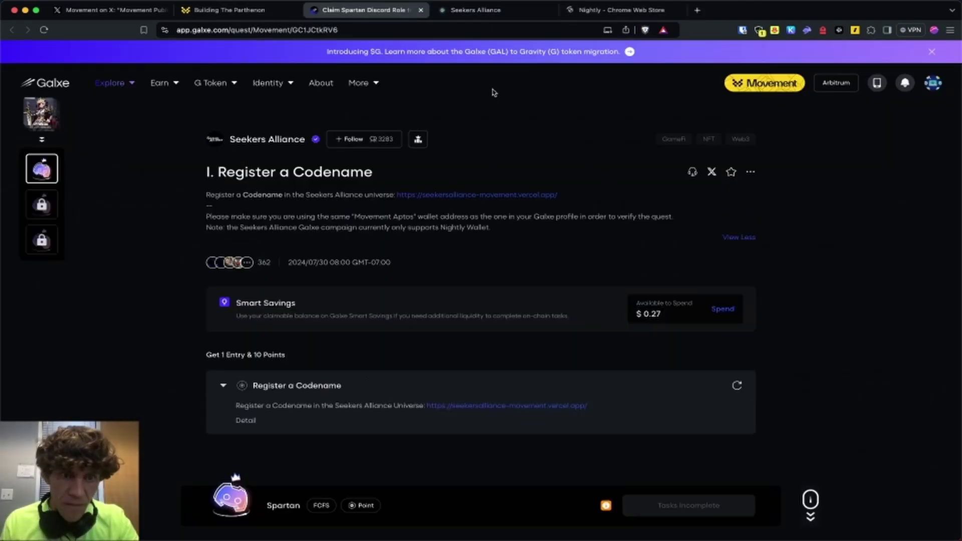
{"action": "left_click", "coordinate": [616, 10]}
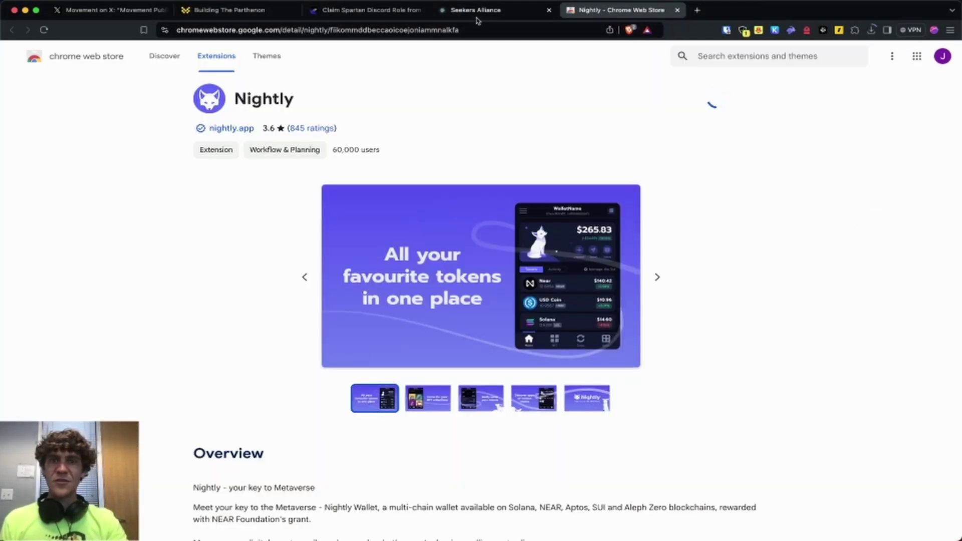
{"action": "left_click", "coordinate": [478, 10]}
{"action": "left_click", "coordinate": [366, 10]}
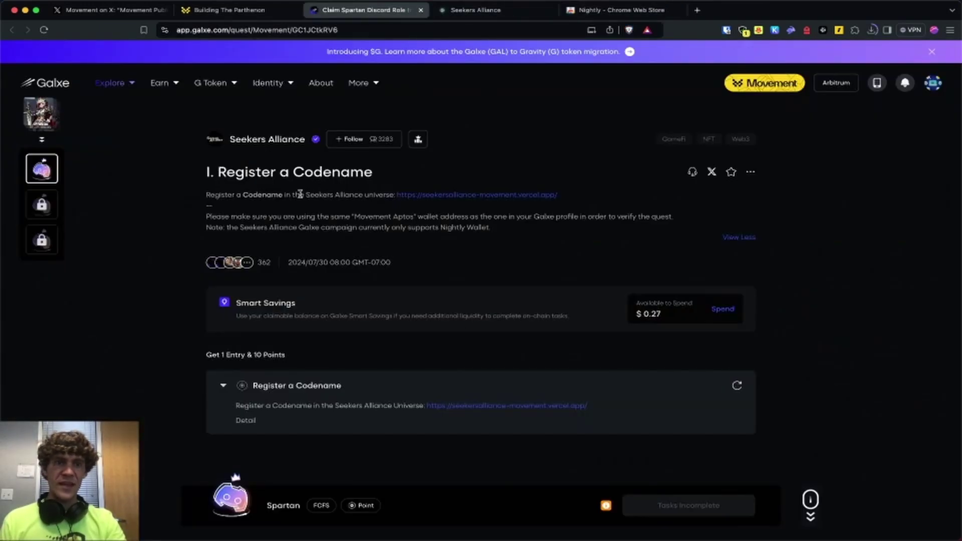
{"action": "left_click", "coordinate": [484, 12]}
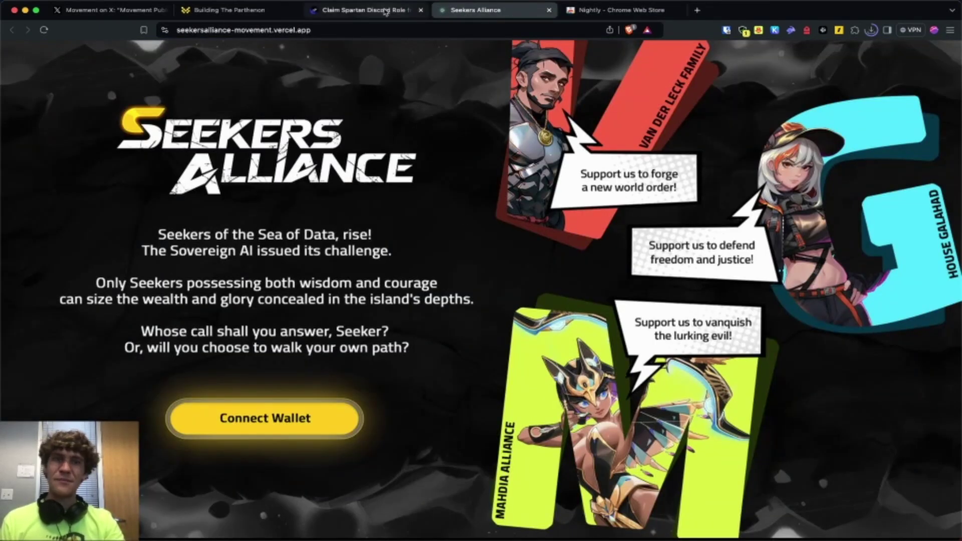
{"action": "left_click", "coordinate": [230, 10]}
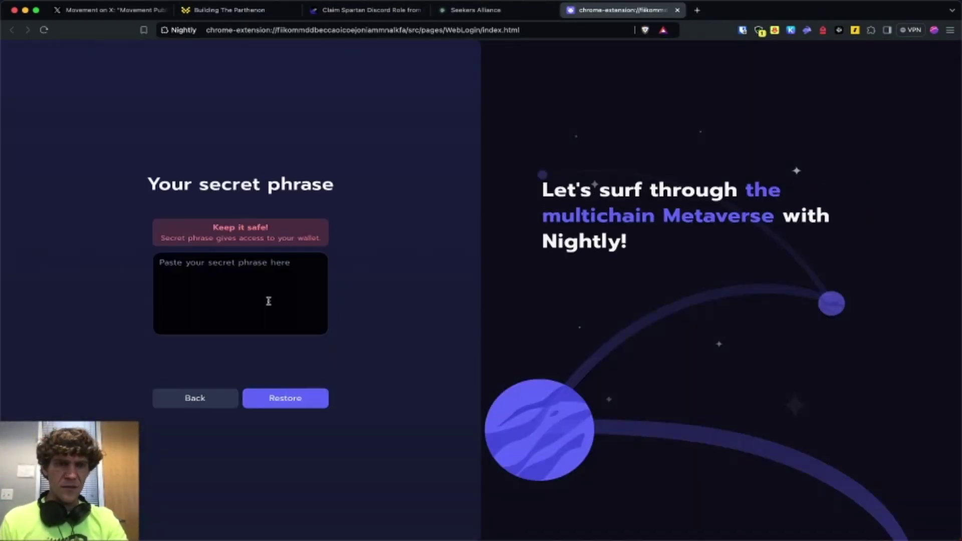
- Move the Nightly setup page to its own window and import the first Sui address on the Default path
{"action": "left_click_drag", "start_coordinate": [597, 18], "coordinate": [636, 6]}
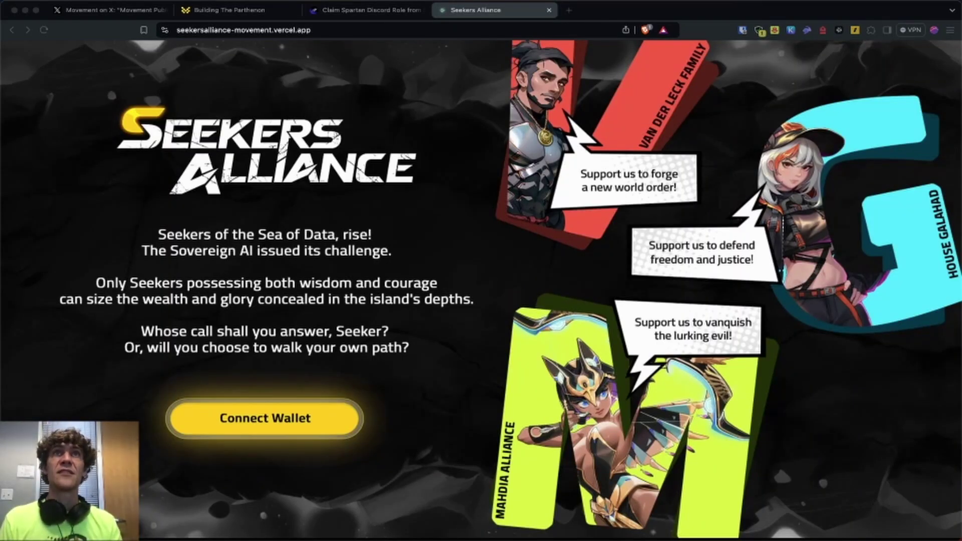
{"action": "left_click_drag", "start_coordinate": [636, 0], "coordinate": [350, 13]}
{"action": "left_click", "coordinate": [331, 223]}
{"action": "scroll", "coordinate": [291, 275], "scroll_direction": "down", "scroll_amount": 2}
{"action": "left_click", "coordinate": [250, 376]}
{"action": "scroll", "coordinate": [250, 376], "scroll_direction": "down", "scroll_amount": 2}
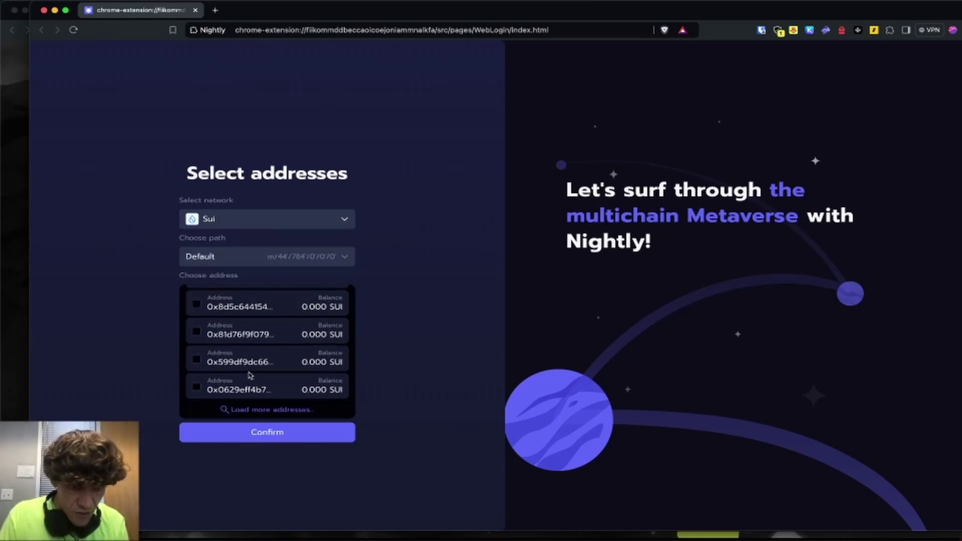
{"action": "scroll", "coordinate": [250, 375], "scroll_direction": "up", "scroll_amount": 1}
{"action": "left_click", "coordinate": [196, 303]}
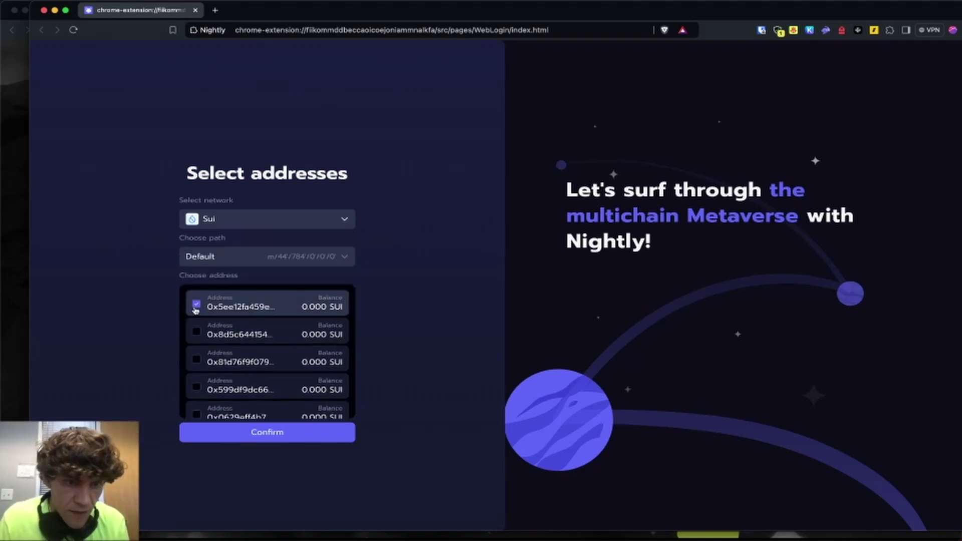
{"action": "left_click", "coordinate": [271, 432]}
- Try to connect the Nightly wallet to the Seekers Alliance site and dismiss the alerts
{"action": "left_click", "coordinate": [570, 88]}
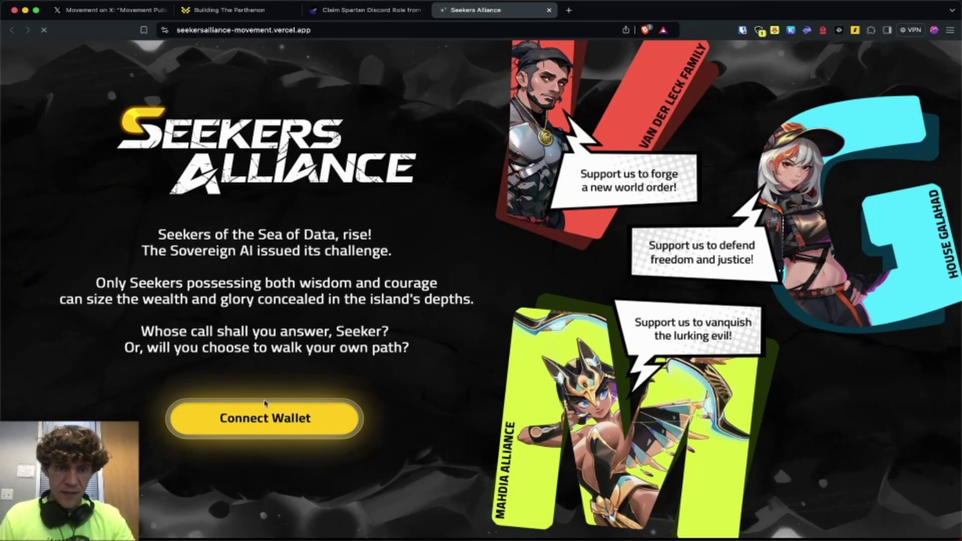
{"action": "left_click", "coordinate": [264, 427]}
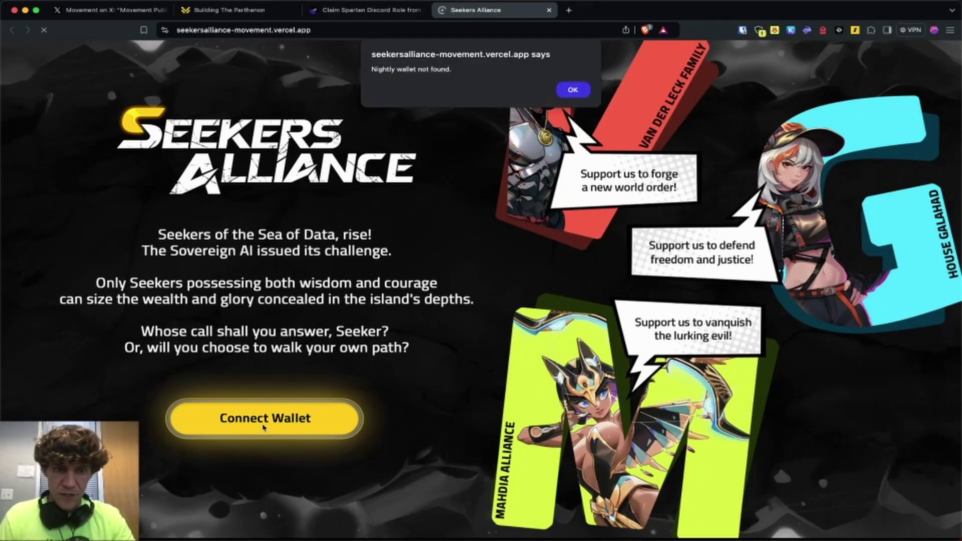
{"action": "left_click", "coordinate": [571, 90]}
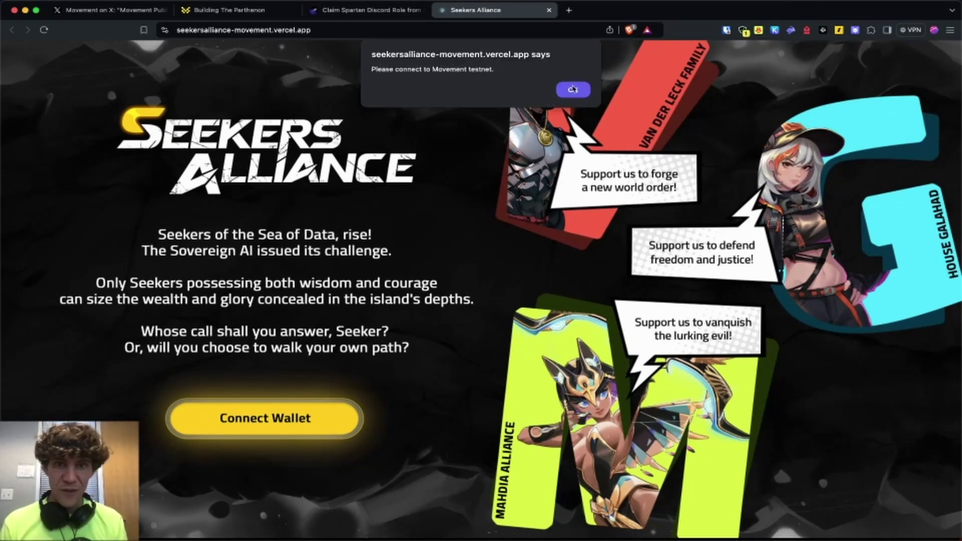
{"action": "left_click", "coordinate": [572, 90]}
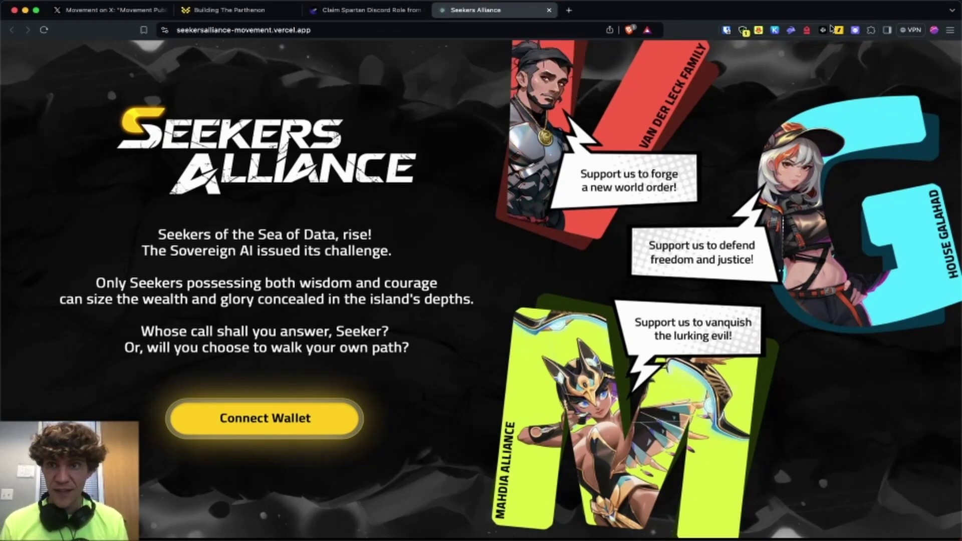
- Set the Nightly wallet's RPC to Testnet for the Aptos network
{"action": "left_click", "coordinate": [854, 29]}
{"action": "left_click", "coordinate": [684, 51]}
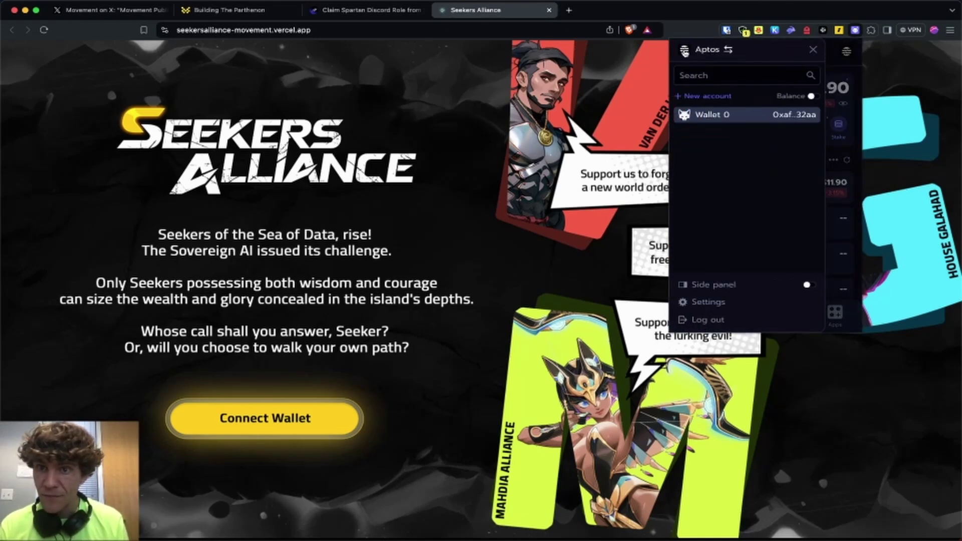
{"action": "left_click", "coordinate": [708, 301]}
{"action": "left_click", "coordinate": [779, 119]}
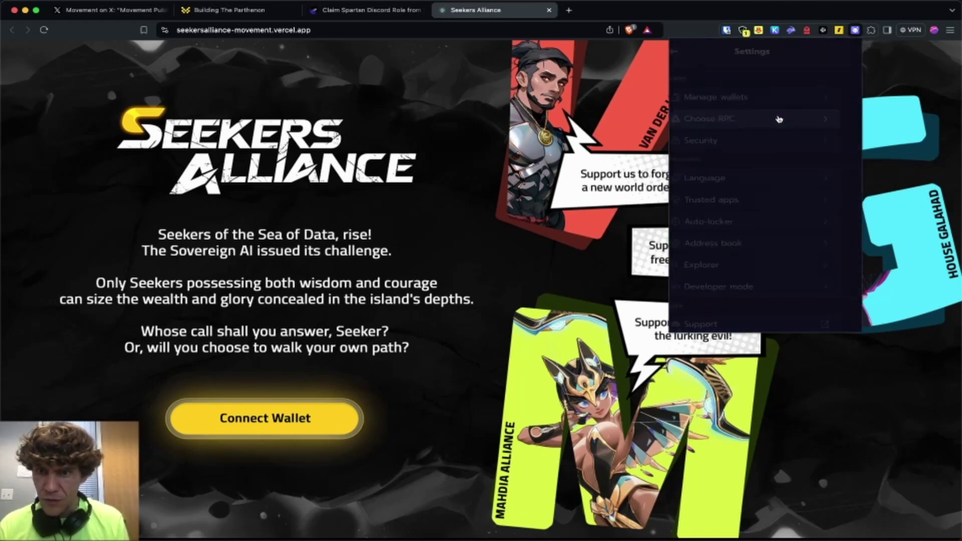
{"action": "left_click", "coordinate": [789, 103]}
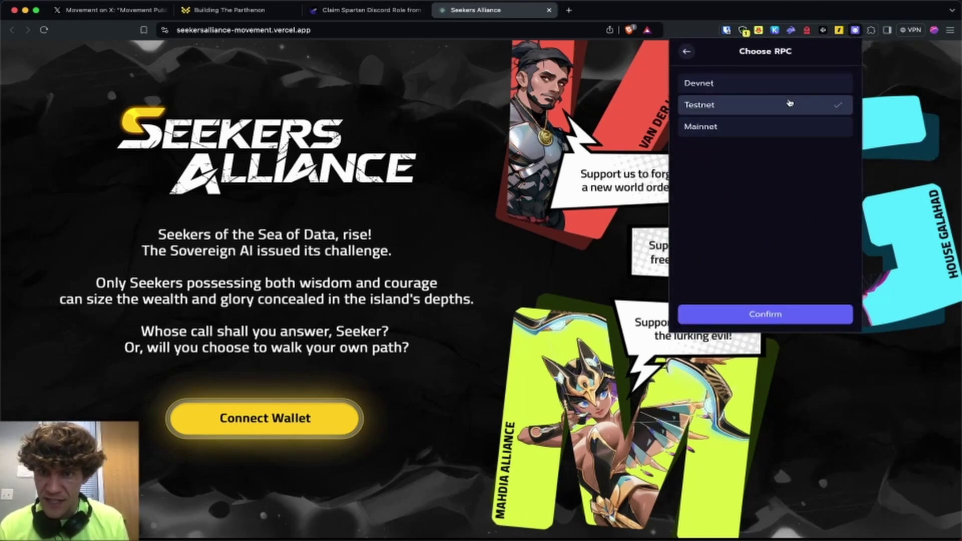
{"action": "left_click", "coordinate": [785, 312]}
- Switch the Nightly wallet's network to Movement, check its RPC options and dismiss the wallet
{"action": "left_click", "coordinate": [773, 121]}
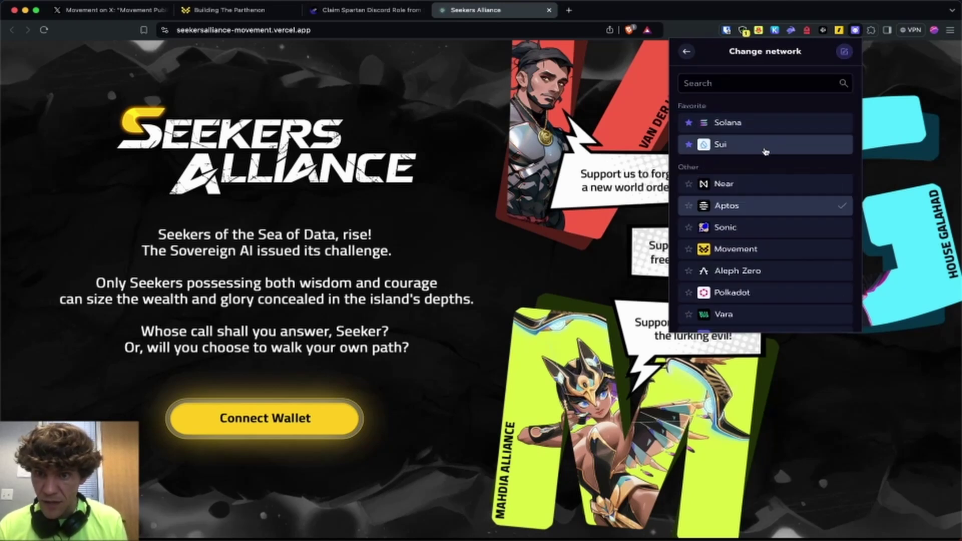
{"action": "left_click", "coordinate": [765, 150]}
{"action": "left_click", "coordinate": [845, 52]}
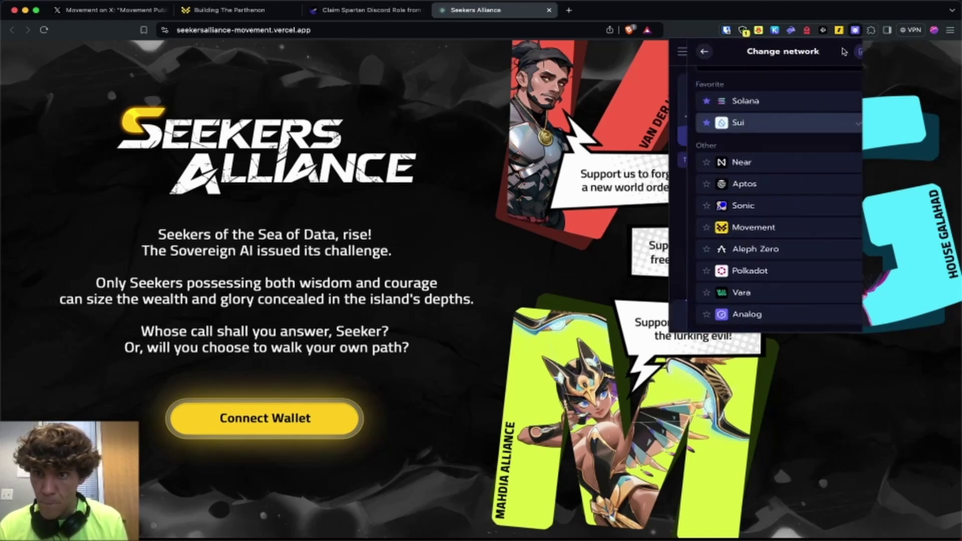
{"action": "left_click", "coordinate": [767, 227]}
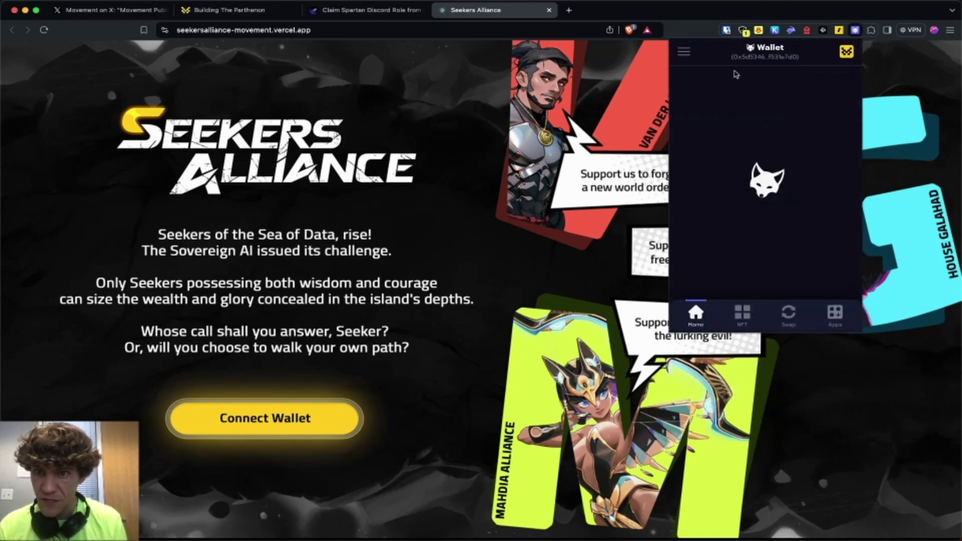
{"action": "left_click", "coordinate": [683, 51]}
{"action": "left_click", "coordinate": [721, 303]}
{"action": "left_click", "coordinate": [784, 120]}
{"action": "left_click", "coordinate": [686, 52]}
{"action": "left_click", "coordinate": [394, 303]}
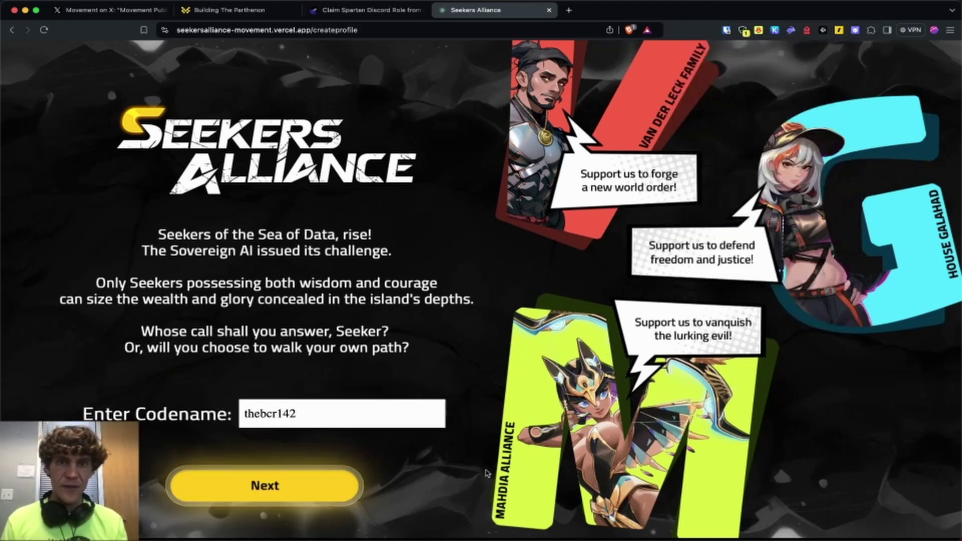
- Open the Movement faucet page at faucet.movementlabs.xyz in a new tab
{"action": "left_click", "coordinate": [251, 9]}
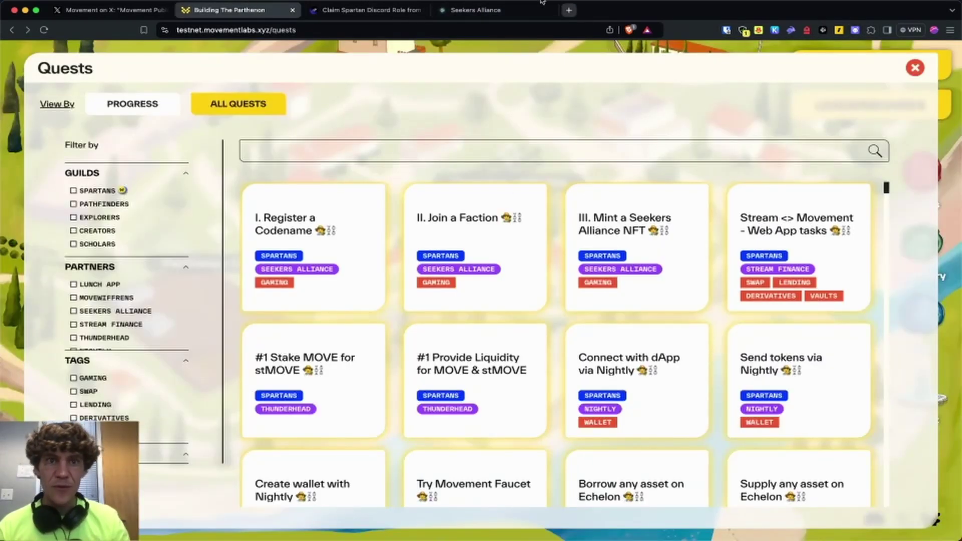
{"action": "left_click", "coordinate": [568, 10]}
{"action": "type", "text": "https://faucet.movementlabs.xyz/?network=devnet"}
{"action": "key", "text": "Return"}
{"action": "left_click", "coordinate": [473, 10]}
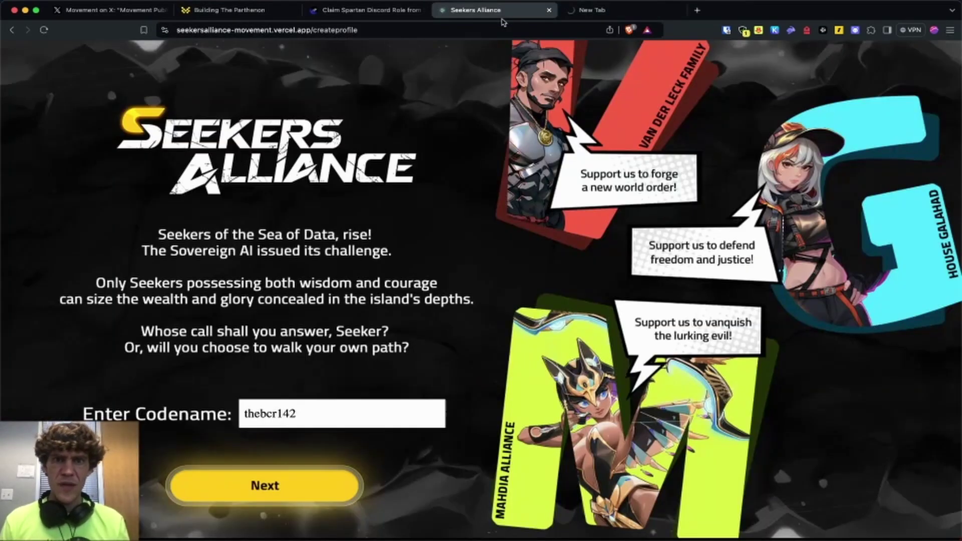
{"action": "left_click", "coordinate": [613, 11]}
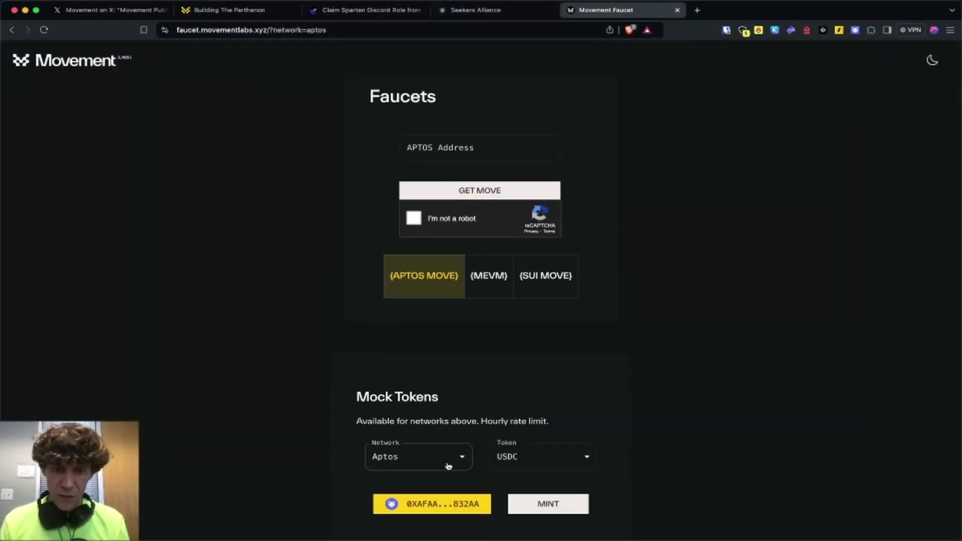
- Look through the faucet's mock token networks and tokens and its Aptos, MEVM and Sui MOVE options
{"action": "left_click", "coordinate": [448, 464]}
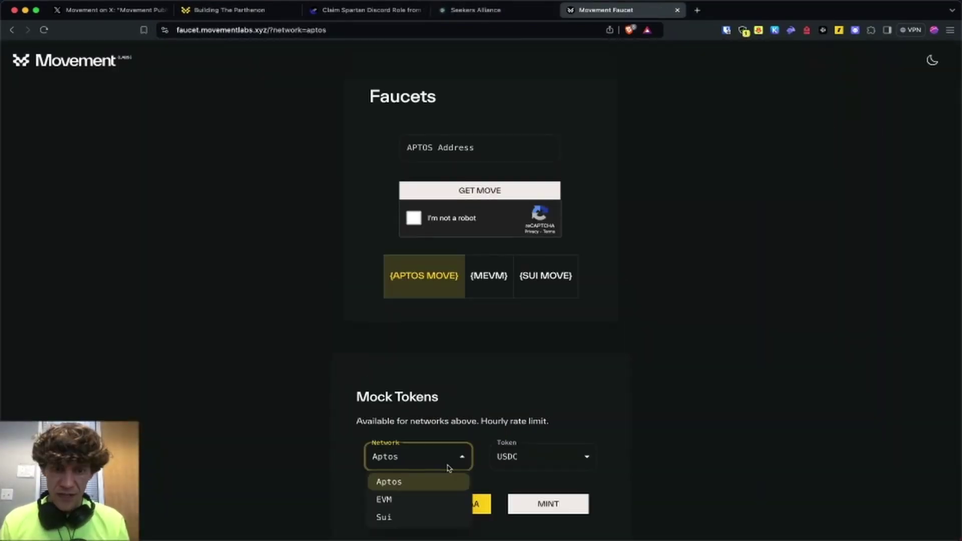
{"action": "left_click", "coordinate": [543, 456]}
{"action": "left_click", "coordinate": [499, 383]}
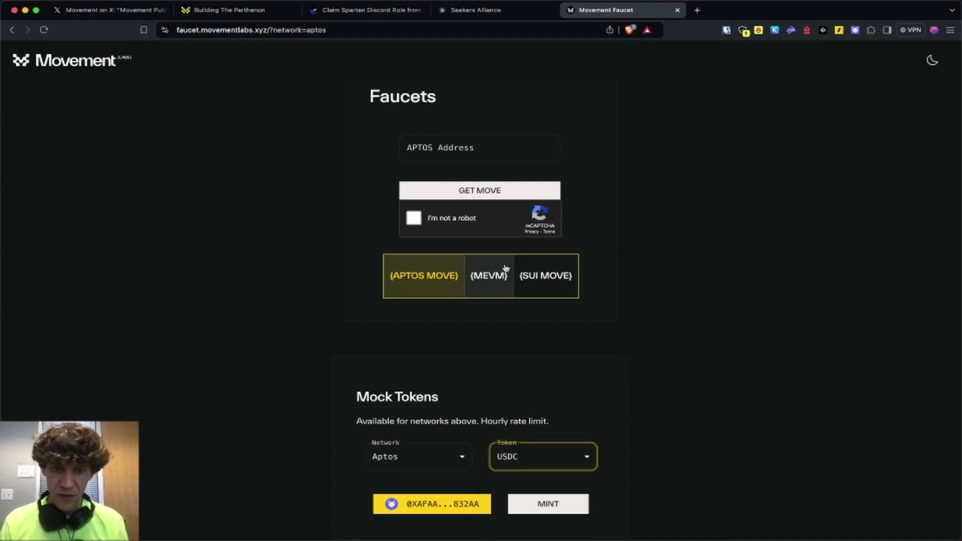
{"action": "left_click", "coordinate": [500, 275]}
{"action": "left_click", "coordinate": [545, 276]}
{"action": "left_click", "coordinate": [411, 279]}
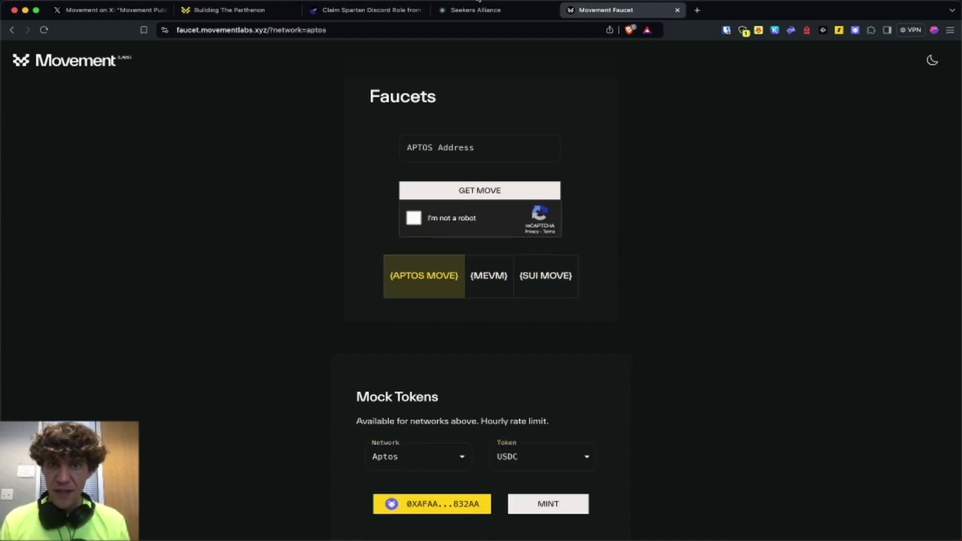
- Return to the Seekers Alliance site and submit the entered codename
{"action": "left_click", "coordinate": [476, 9]}
{"action": "left_click", "coordinate": [304, 482]}
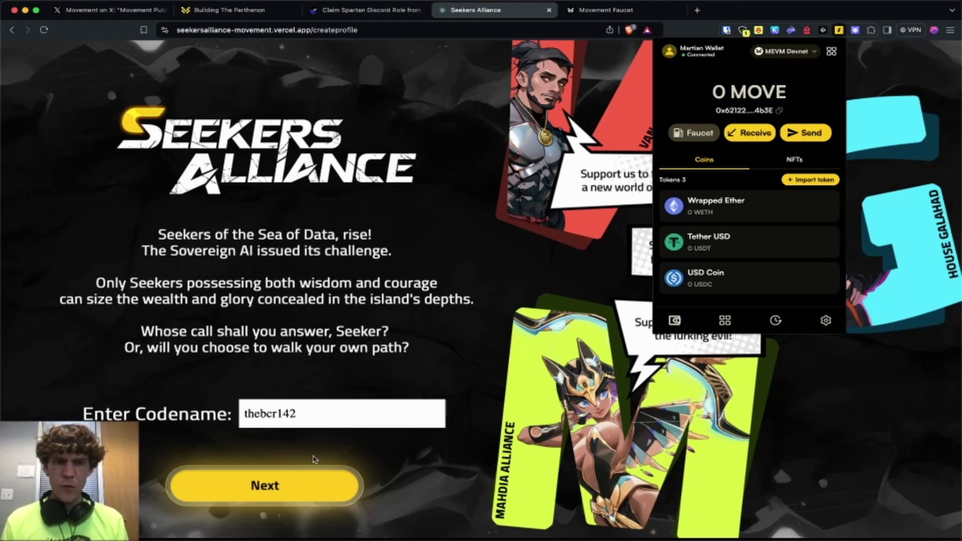
{"action": "left_click", "coordinate": [296, 477]}
{"action": "left_click", "coordinate": [290, 484]}
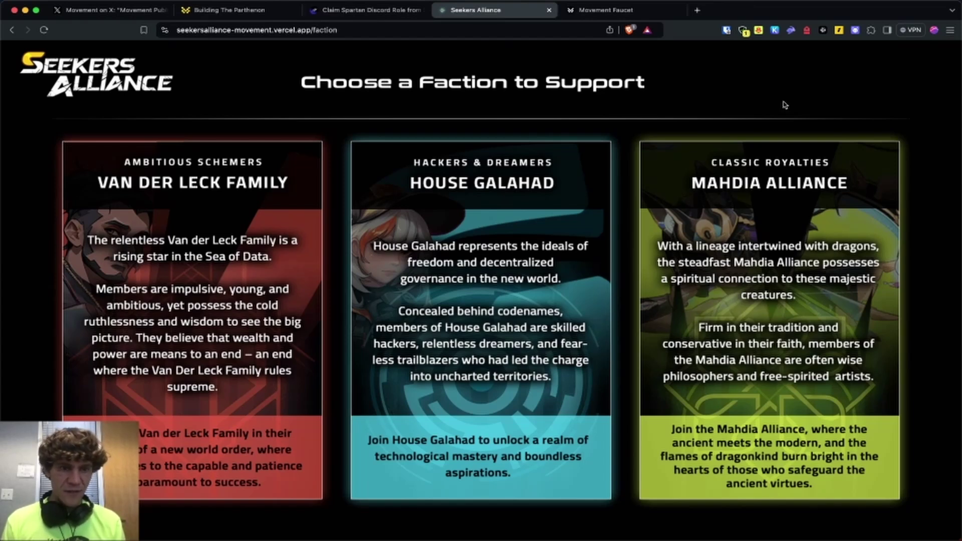
- Join the Mahdia Alliance faction and approve the transaction in Nightly
{"action": "left_click", "coordinate": [791, 329]}
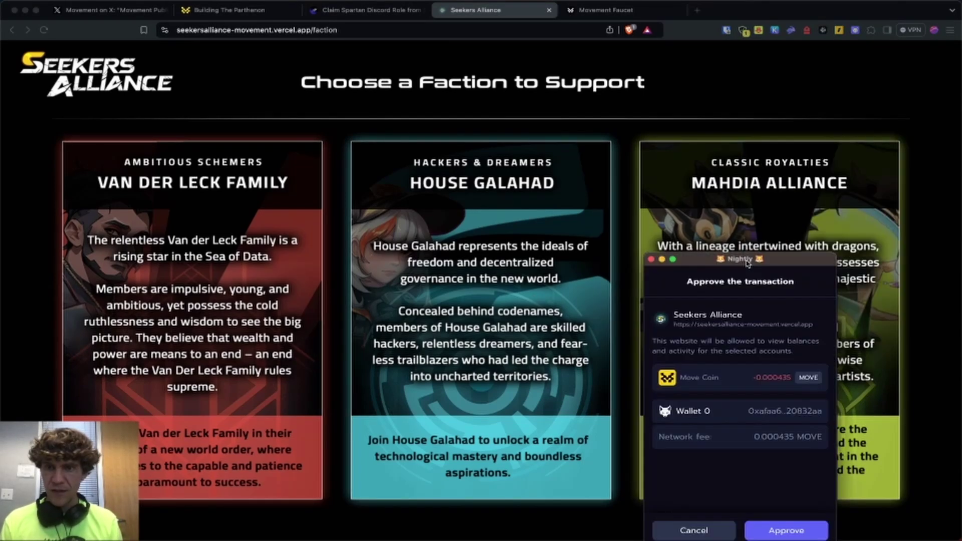
{"action": "left_click_drag", "start_coordinate": [662, 175], "coordinate": [563, 46]}
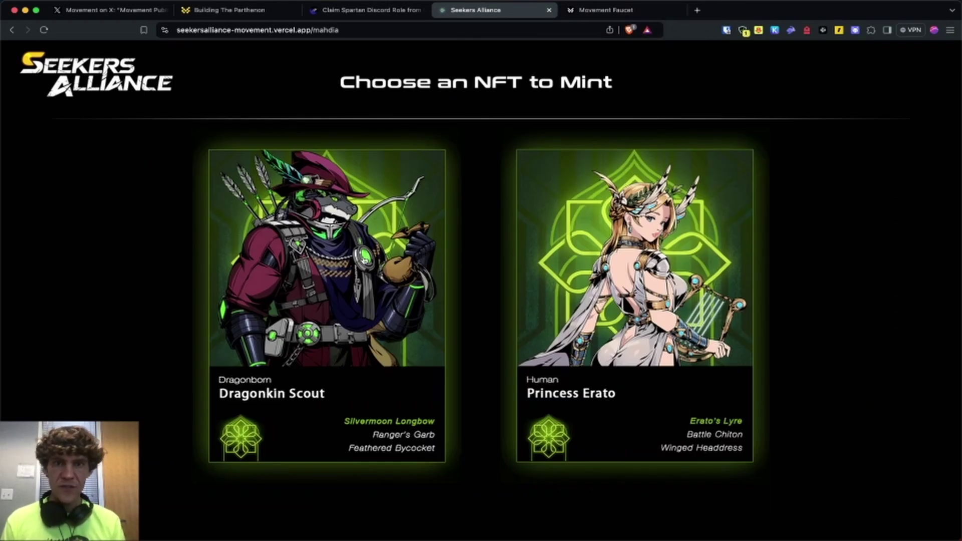
- Mint the Dragonkin Scout NFT on the Seekers Alliance site and approve the transaction in Nightly
{"action": "left_click", "coordinate": [386, 281]}
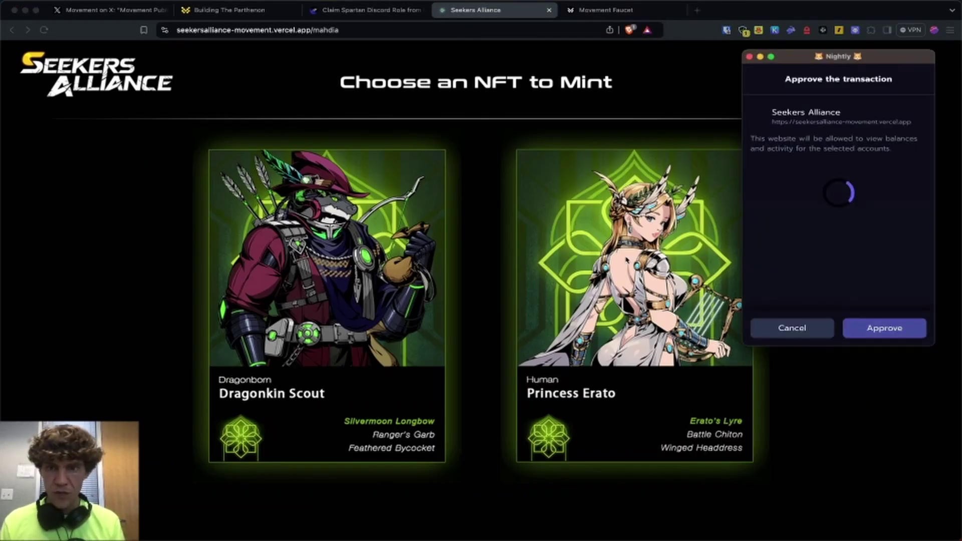
{"action": "left_click", "coordinate": [882, 332]}
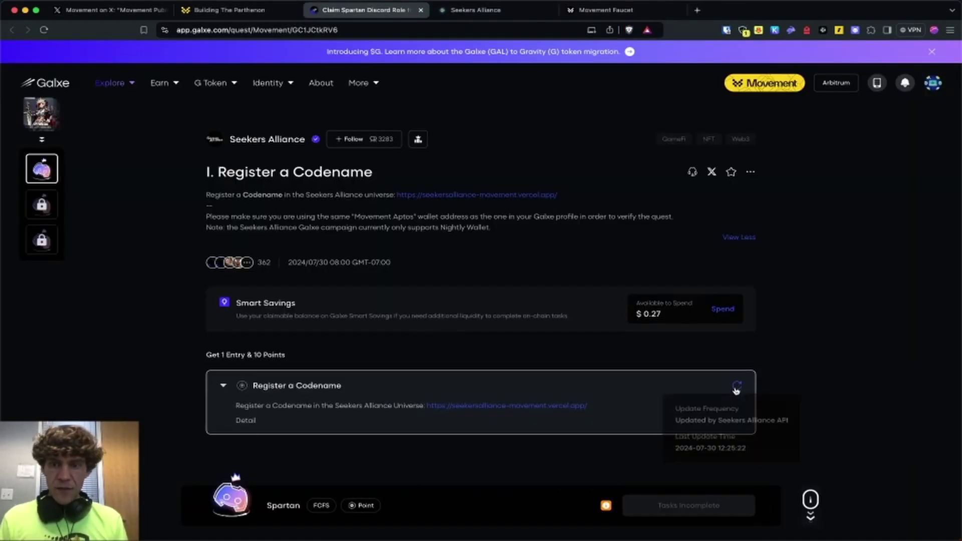
- Switch Rabby to the primary EVM address that Galxe requires for claiming the Register a Codename reward
{"action": "left_click", "coordinate": [706, 506]}
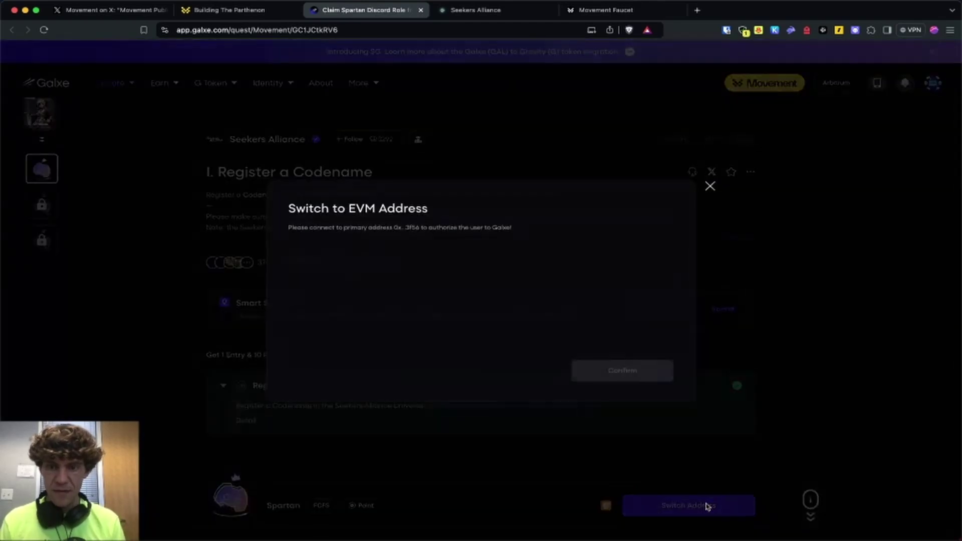
{"action": "left_click", "coordinate": [716, 184]}
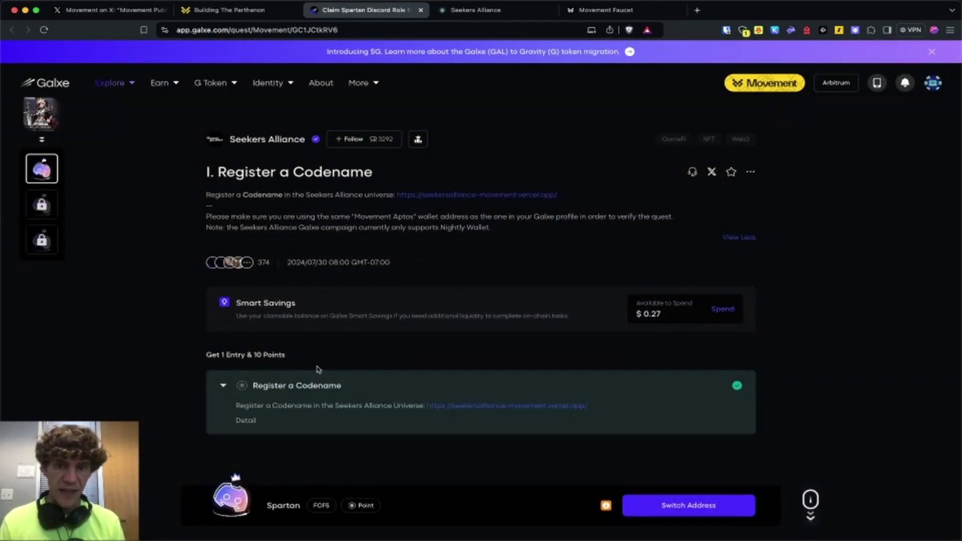
{"action": "left_click", "coordinate": [791, 30]}
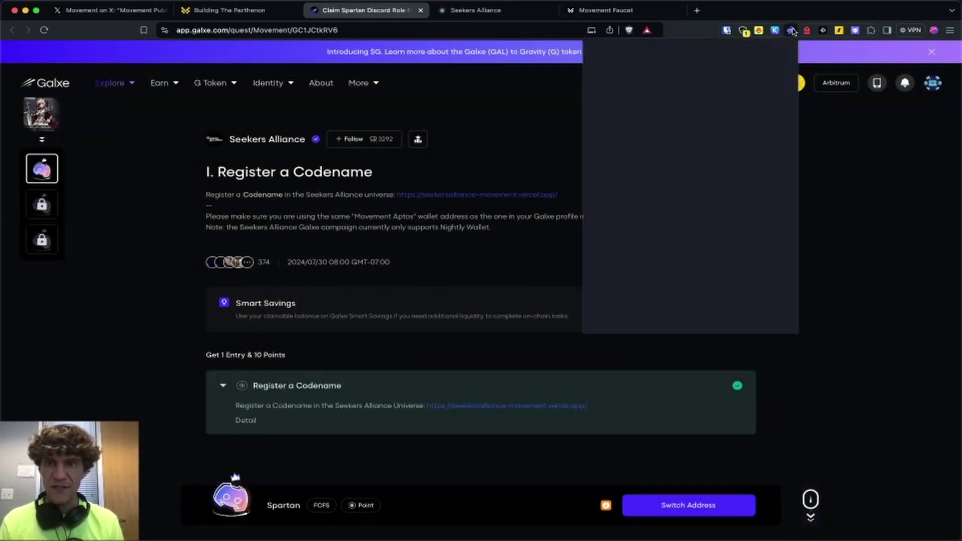
{"action": "left_click", "coordinate": [720, 55]}
{"action": "left_click", "coordinate": [691, 188]}
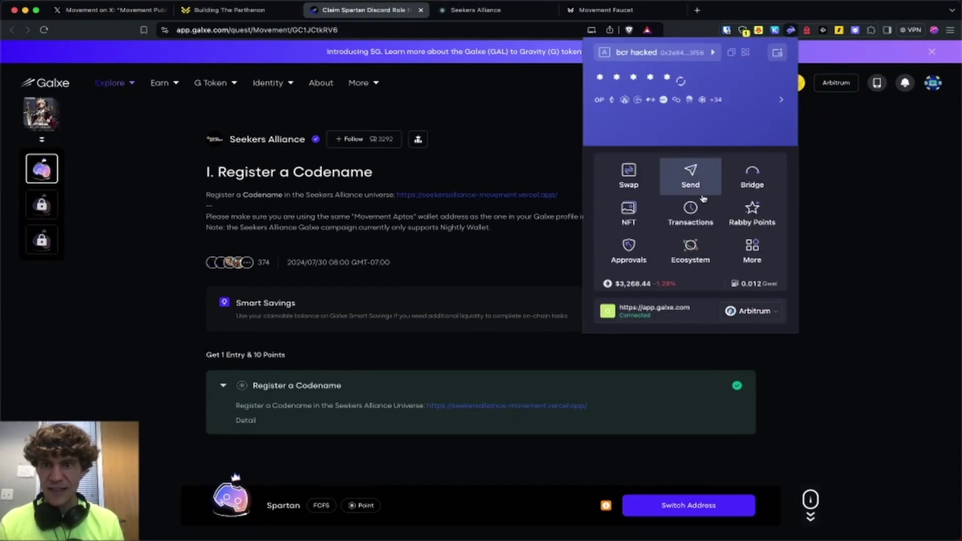
{"action": "left_click", "coordinate": [877, 194]}
- Claim the role and 10 points for Register a Codename on Galxe and approve sharing data with the project
{"action": "key", "text": "ctrl+Tab"}
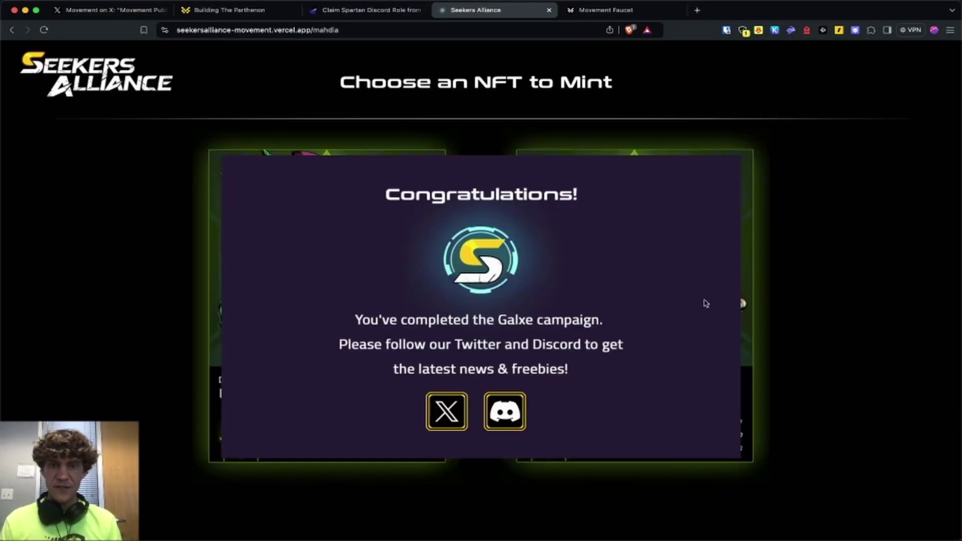
{"action": "key", "text": "ctrl+shift+Tab"}
{"action": "left_click", "coordinate": [687, 505]}
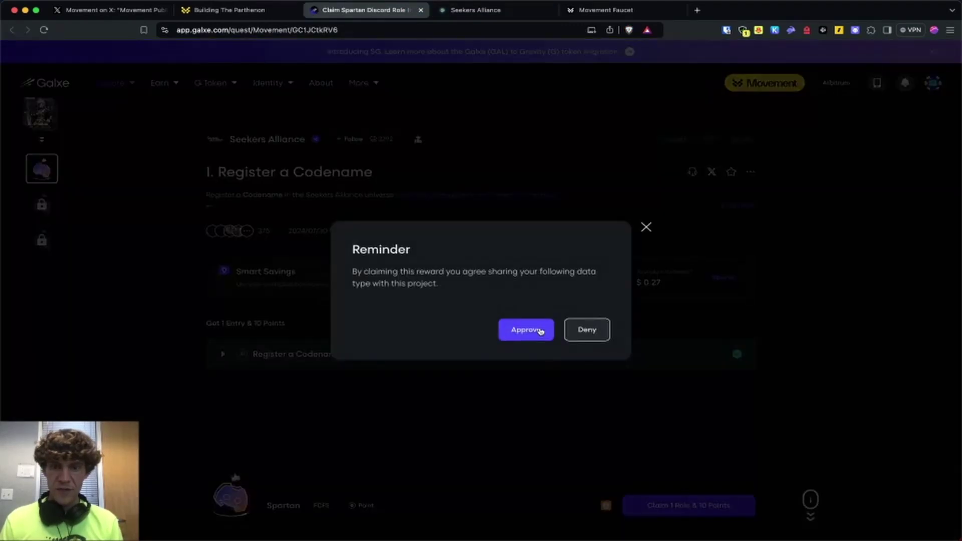
{"action": "left_click", "coordinate": [525, 329]}
- Look at the Seekers Alliance Discord invite opened by the claim and close its tab
{"action": "left_click", "coordinate": [374, 11]}
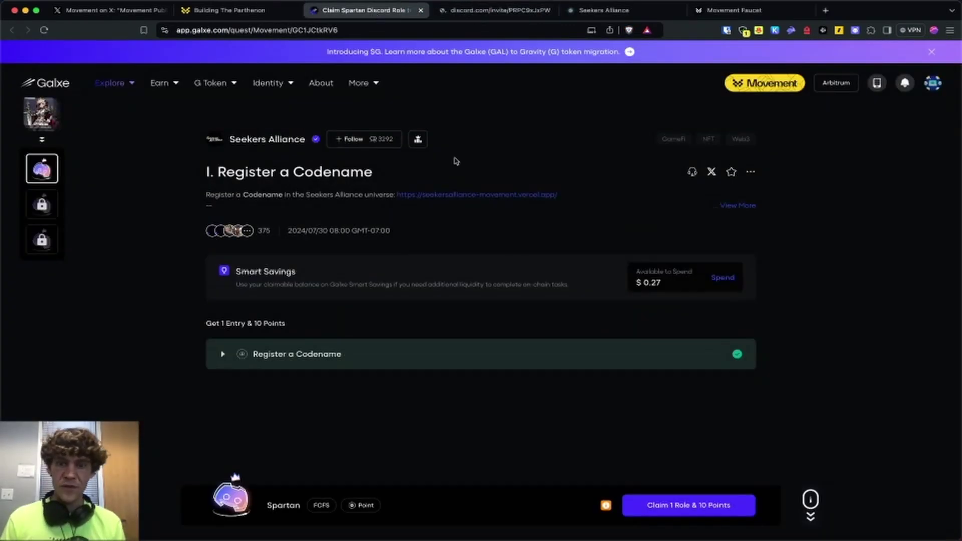
{"action": "left_click", "coordinate": [502, 13]}
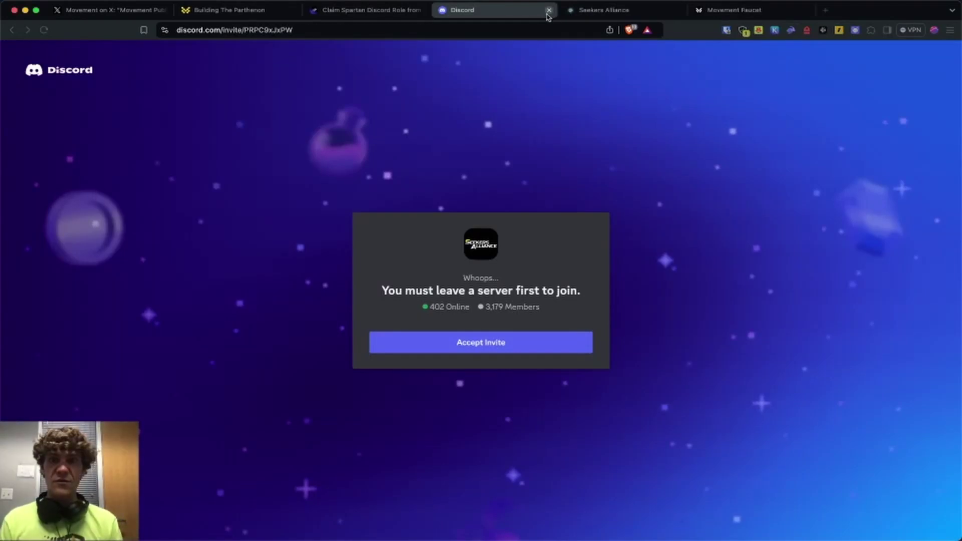
{"action": "left_click", "coordinate": [548, 10]}
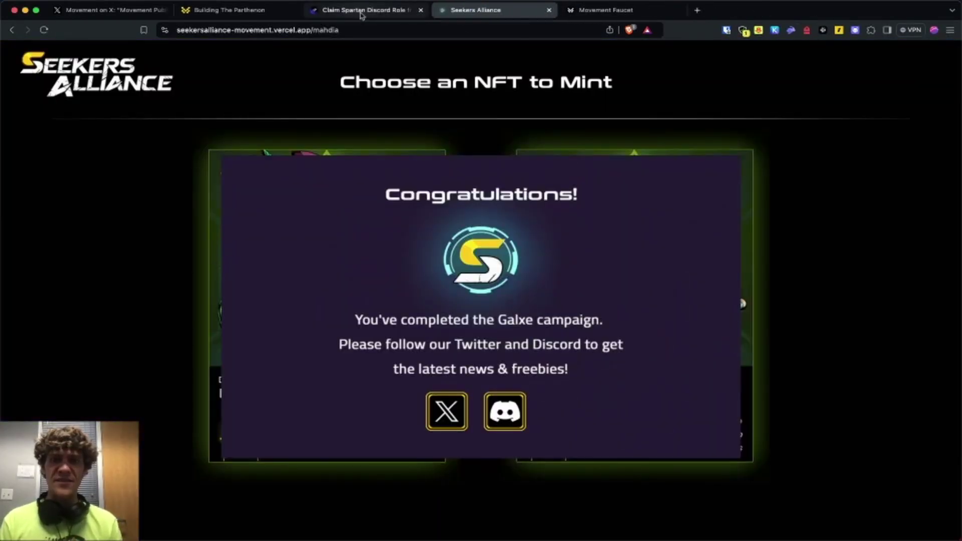
{"action": "left_click", "coordinate": [615, 15]}
{"action": "left_click", "coordinate": [239, 9]}
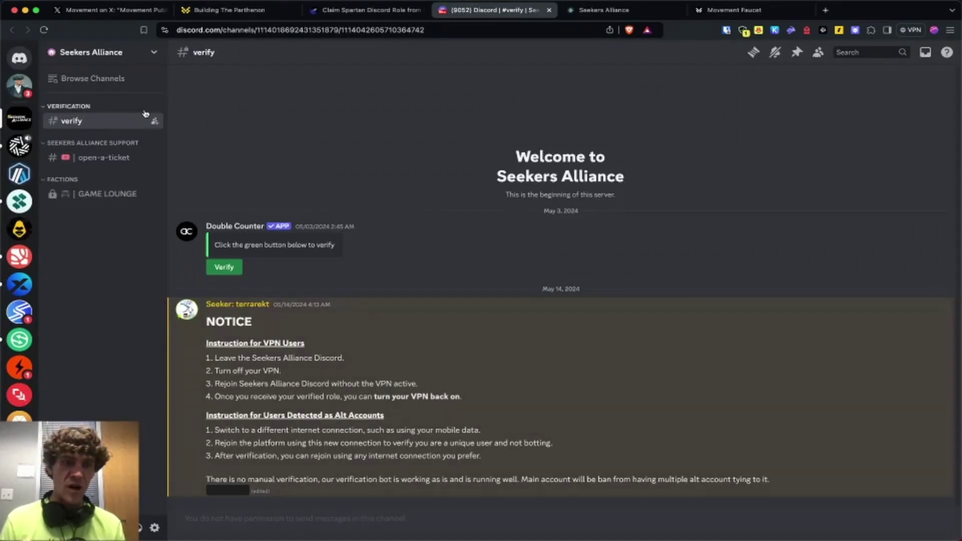
- Try to verify with Double Counter in the Seekers Alliance Discord's verify channel, closing the Movement faucet and verification tabs
{"action": "left_click", "coordinate": [224, 267]}
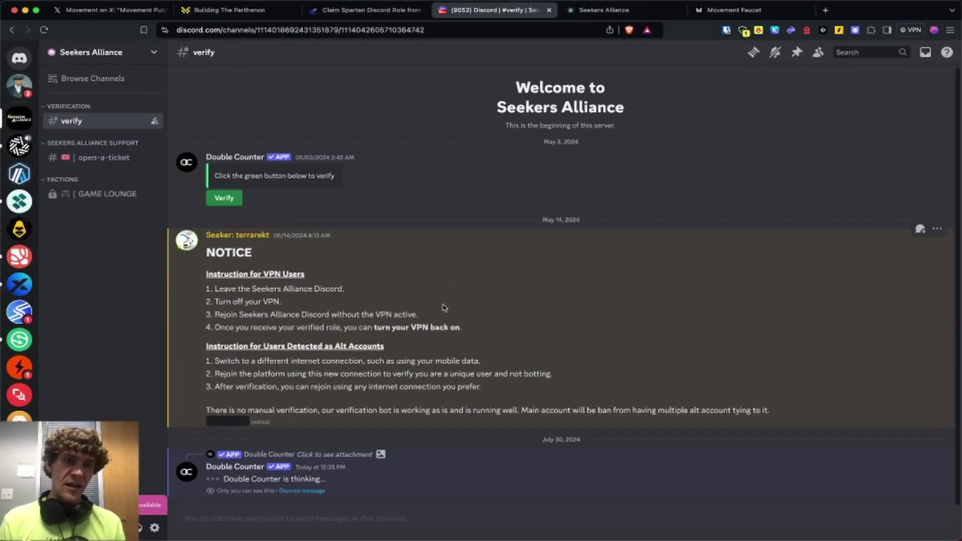
{"action": "left_click", "coordinate": [260, 437]}
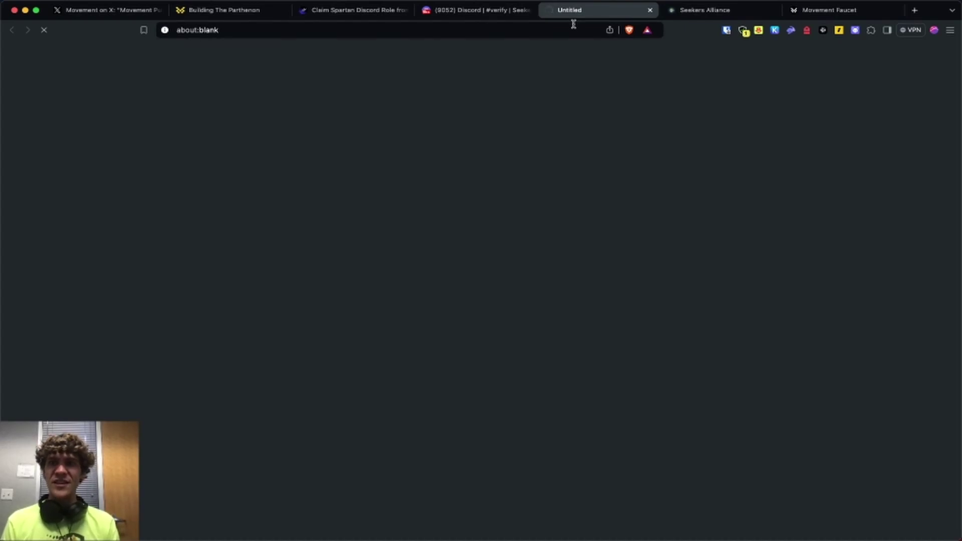
{"action": "left_click", "coordinate": [862, 11]}
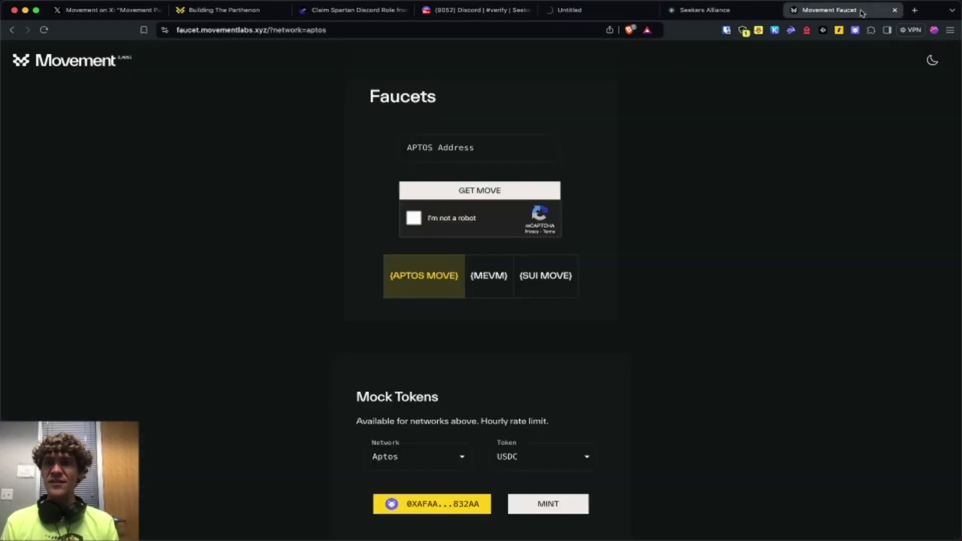
{"action": "left_click", "coordinate": [894, 10]}
{"action": "left_click", "coordinate": [611, 10]}
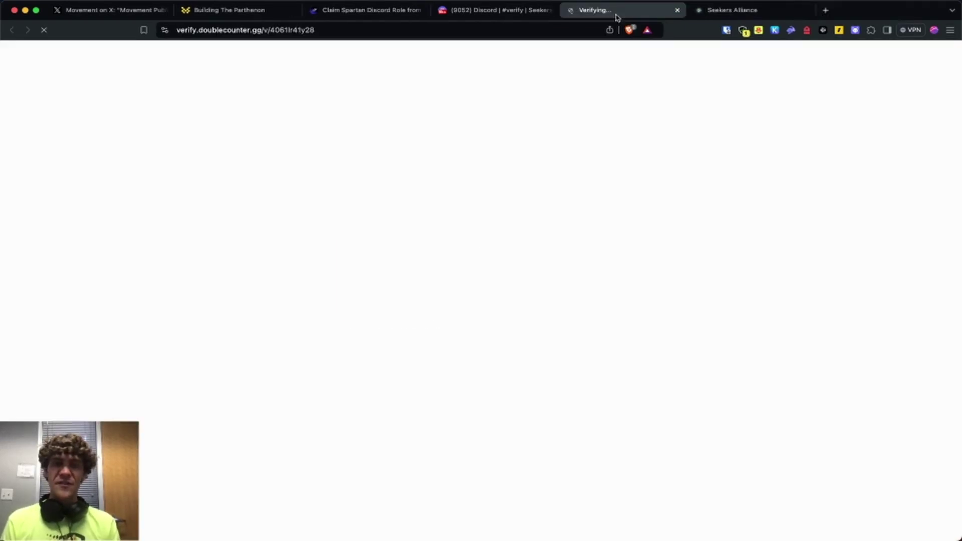
{"action": "left_click", "coordinate": [677, 10]}
- Check Double Counter's reply in the verify channel, close Discord and return to the Galxe codename quest
{"action": "left_click", "coordinate": [491, 11]}
{"action": "left_click", "coordinate": [365, 10]}
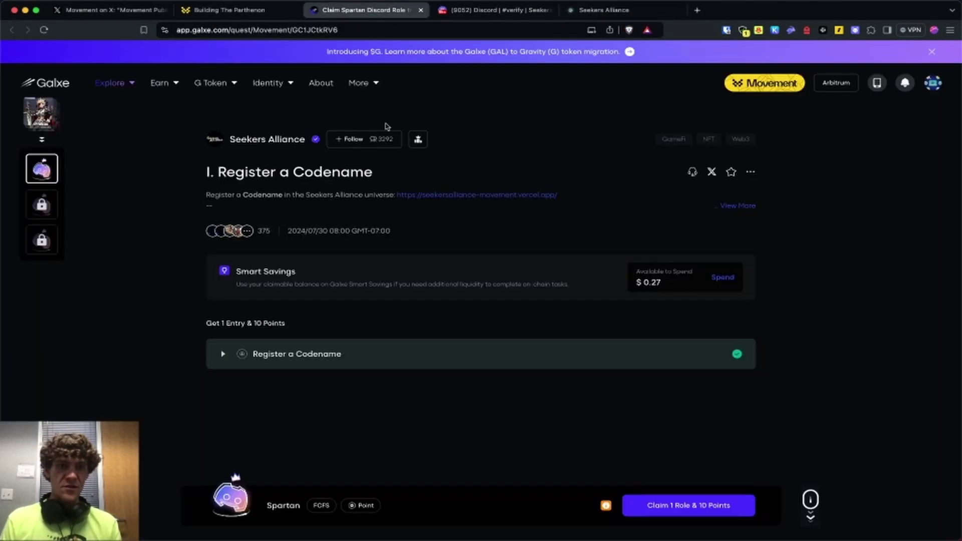
{"action": "left_click", "coordinate": [491, 11]}
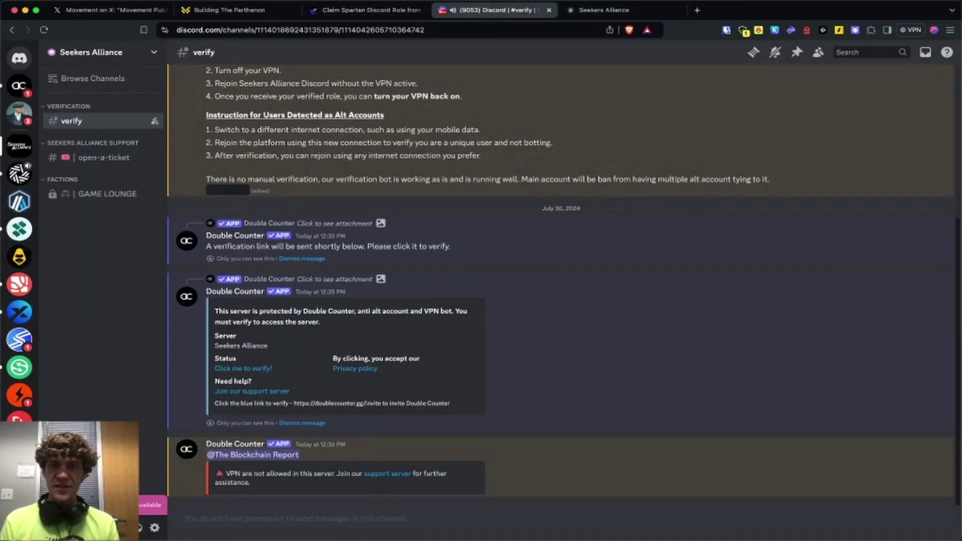
{"action": "left_click", "coordinate": [549, 10]}
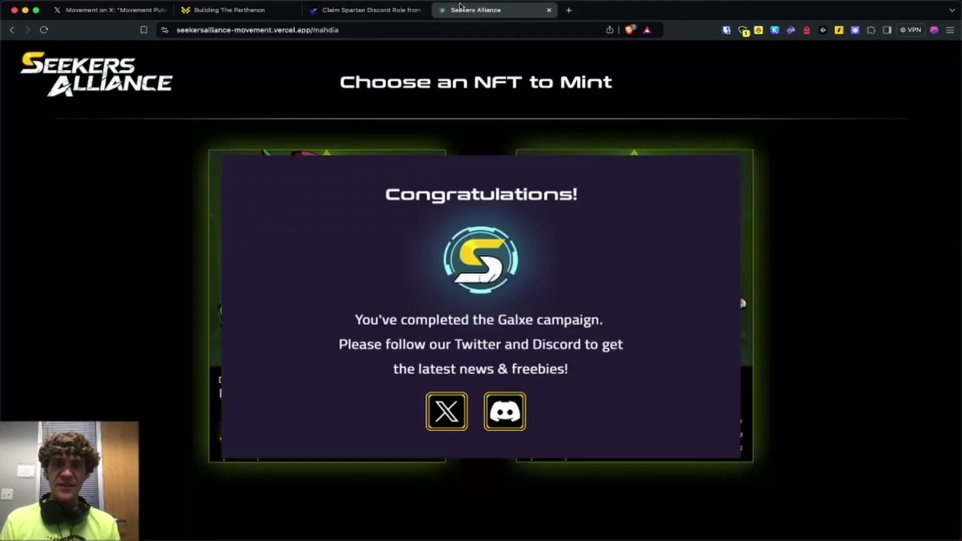
{"action": "left_click", "coordinate": [351, 11]}
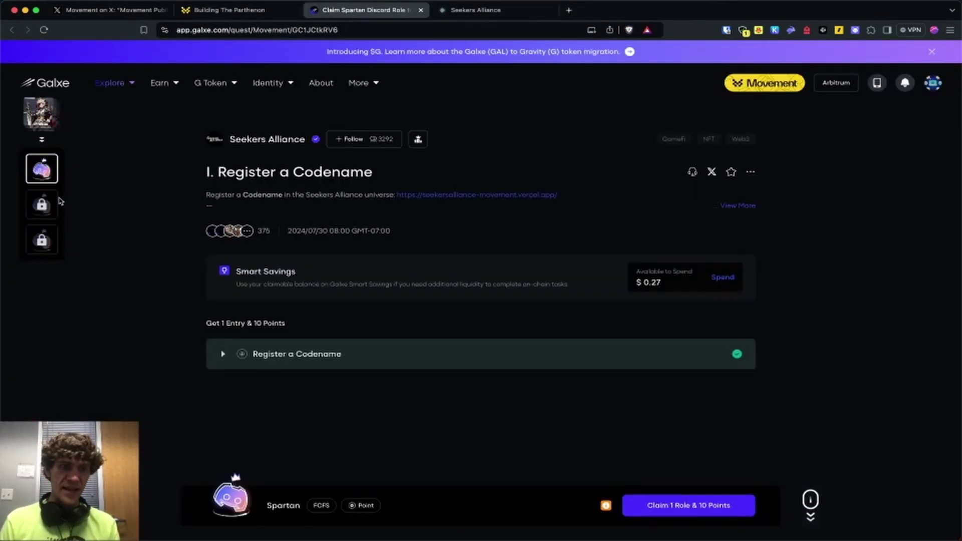
- Open the Spartans Guild campaign overview on Galxe and review its three Seekers Alliance quests
{"action": "left_click", "coordinate": [42, 205]}
{"action": "left_click", "coordinate": [43, 113]}
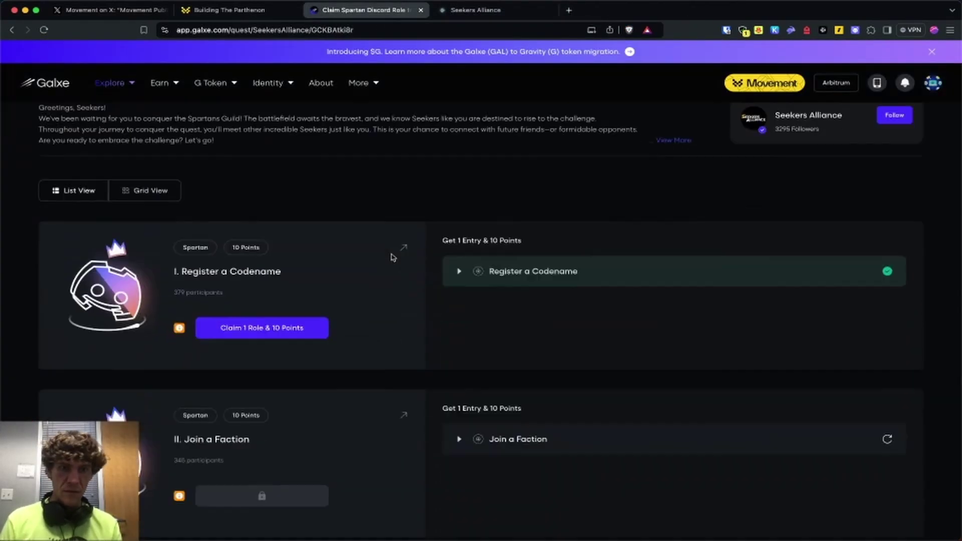
{"action": "scroll", "coordinate": [390, 255], "scroll_direction": "down", "scroll_amount": 3}
{"action": "scroll", "coordinate": [387, 316], "scroll_direction": "down", "scroll_amount": 3}
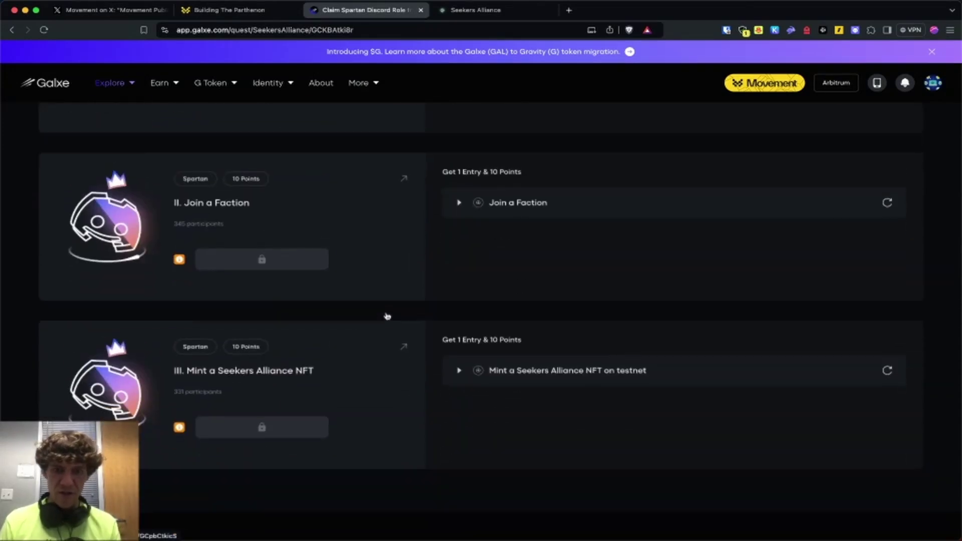
{"action": "scroll", "coordinate": [437, 274], "scroll_direction": "up", "scroll_amount": 6}
{"action": "scroll", "coordinate": [438, 274], "scroll_direction": "up", "scroll_amount": 3}
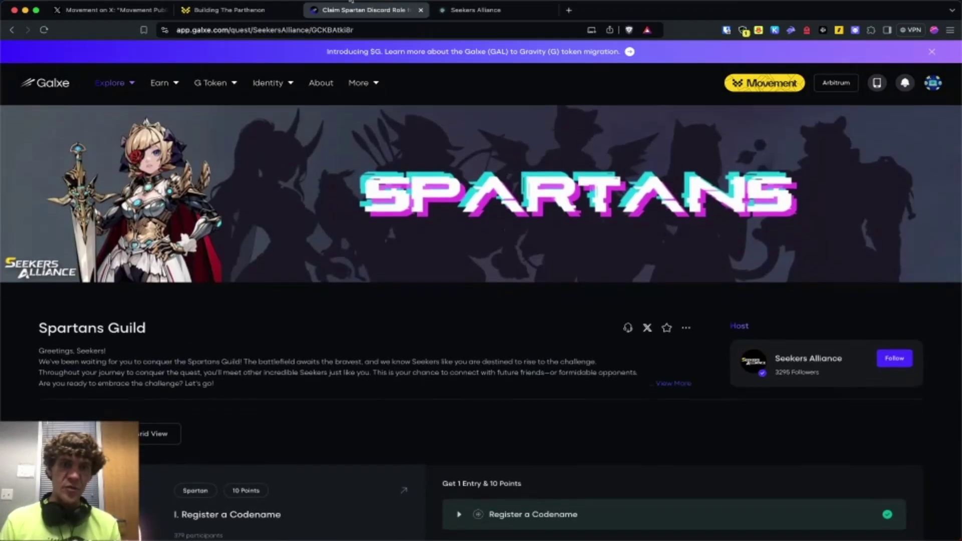
{"action": "scroll", "coordinate": [397, 316], "scroll_direction": "down", "scroll_amount": 4}
{"action": "scroll", "coordinate": [310, 282], "scroll_direction": "up", "scroll_amount": 5}
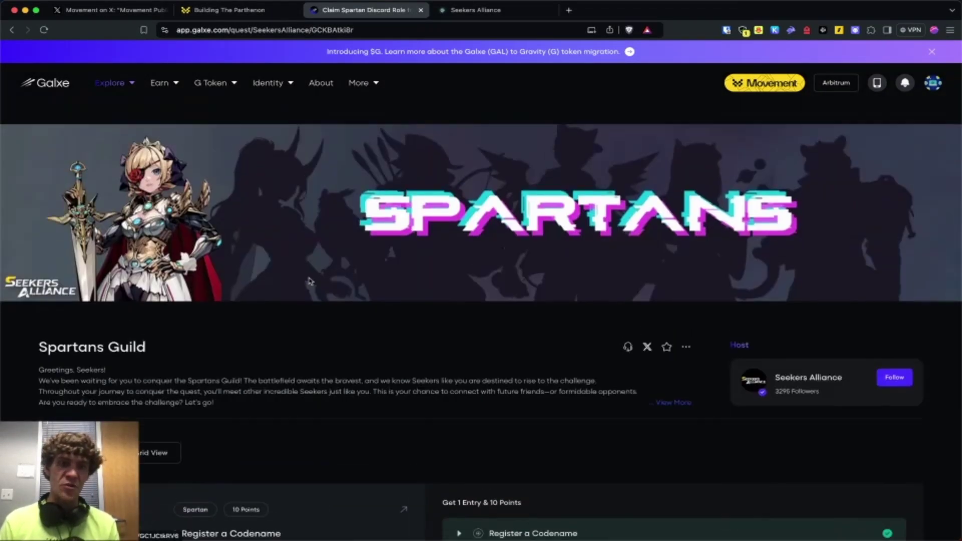
- Open the Stream <> Movement - Web App tasks quest from Building The Parthenon and expand Deposit in any of our vaults
{"action": "left_click", "coordinate": [269, 12]}
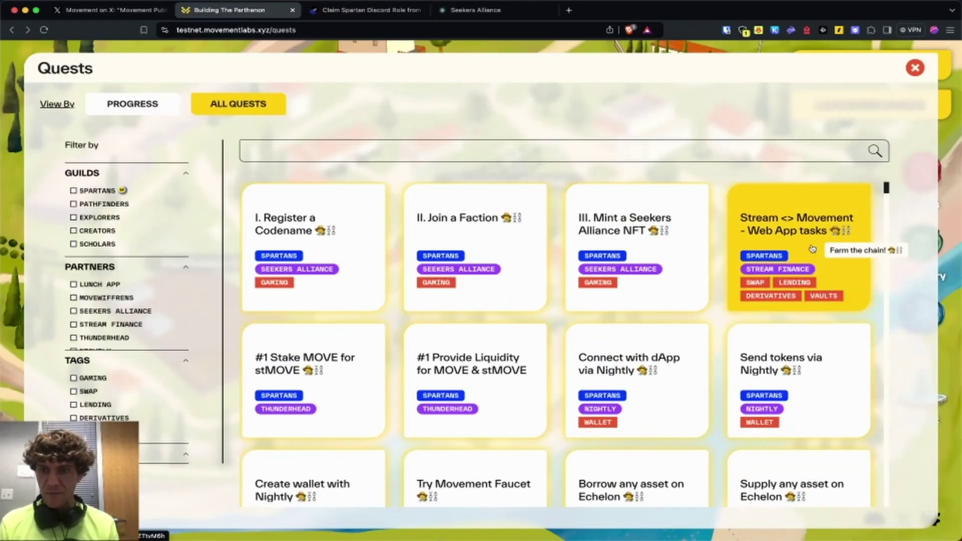
{"action": "left_click", "coordinate": [773, 277]}
{"action": "left_click", "coordinate": [532, 11]}
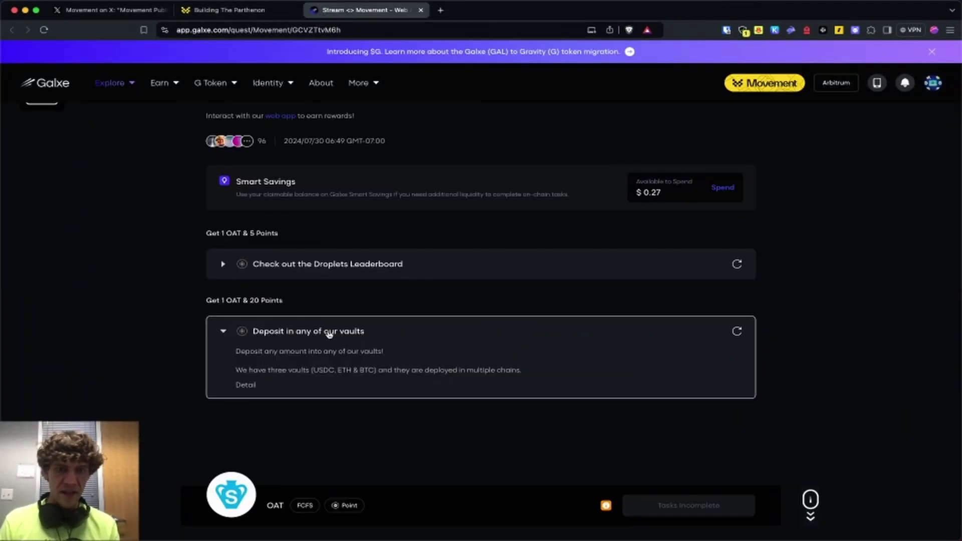
{"action": "left_click", "coordinate": [328, 334]}
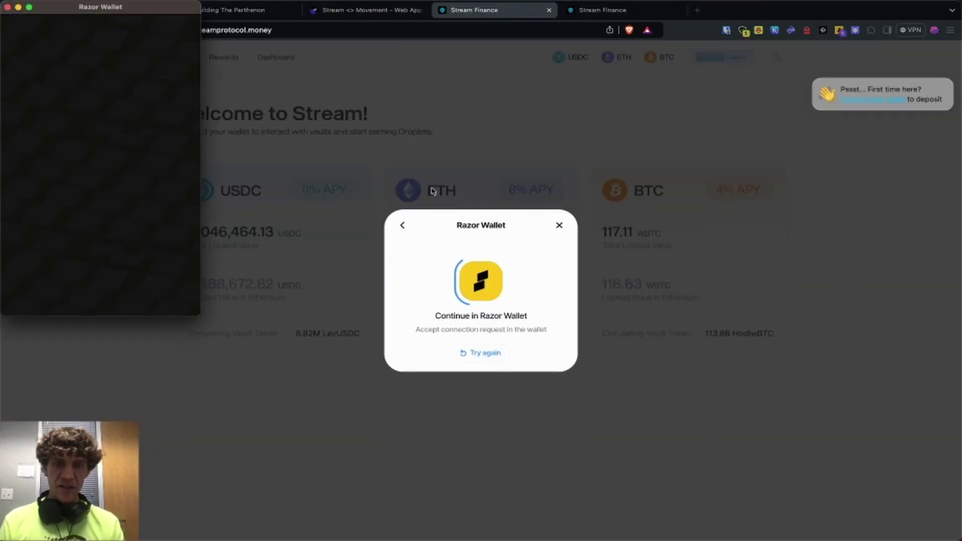
- Confirm the Razor Wallet connection to Stream Finance and switch the site to its dark theme
{"action": "left_click", "coordinate": [157, 301]}
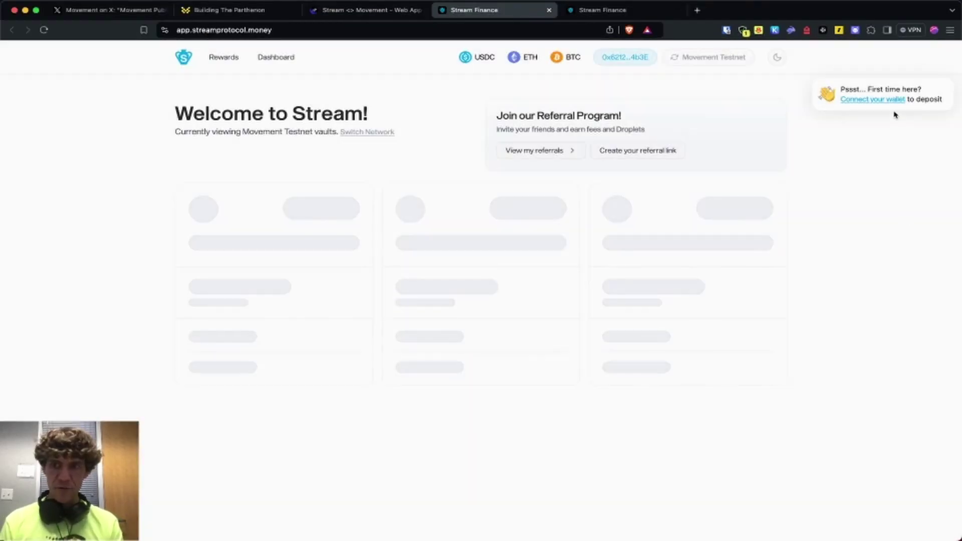
{"action": "left_click", "coordinate": [780, 58]}
{"action": "left_click", "coordinate": [232, 324]}
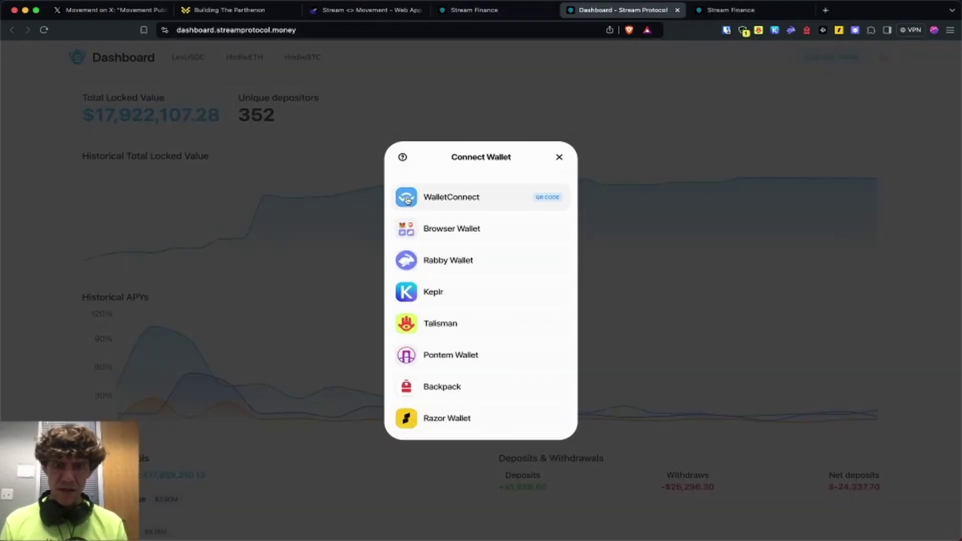
- Connect Razor Wallet to the Stream Protocol dashboard, confirm the access request and close the dashboard tab
{"action": "left_click", "coordinate": [444, 425]}
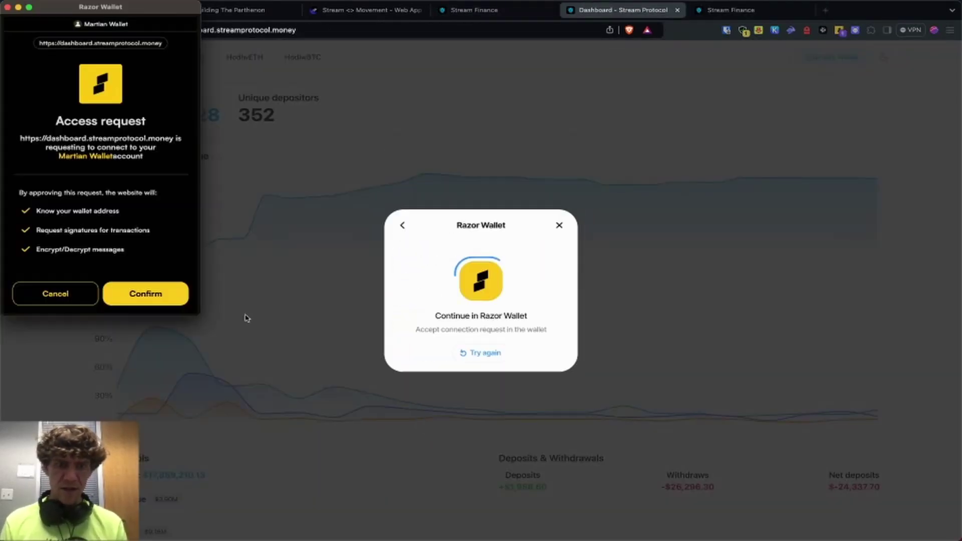
{"action": "left_click", "coordinate": [153, 293]}
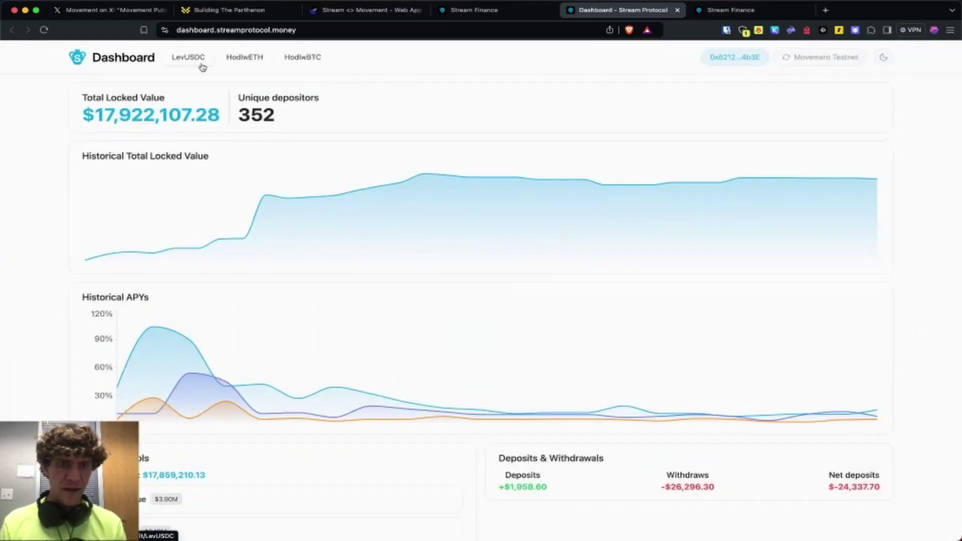
{"action": "key", "text": "super+w"}
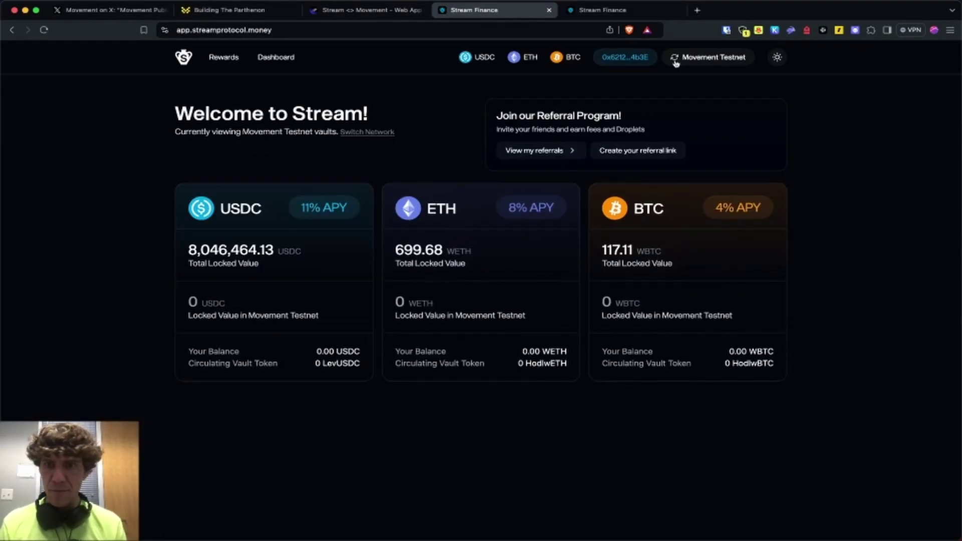
- Check Stream Finance's network choices and the Razor wallet's network, and disconnect the wallet from Stream Finance
{"action": "left_click", "coordinate": [684, 60]}
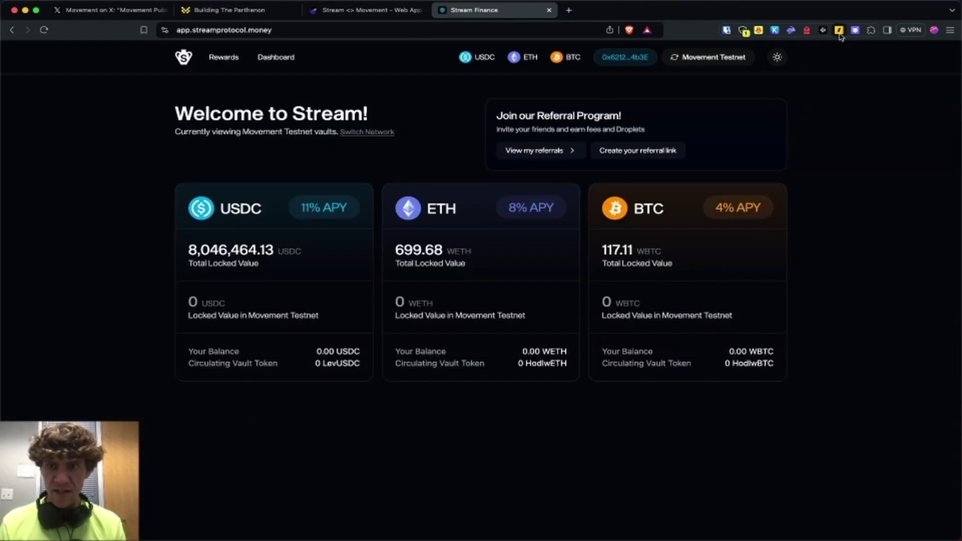
{"action": "left_click", "coordinate": [839, 32]}
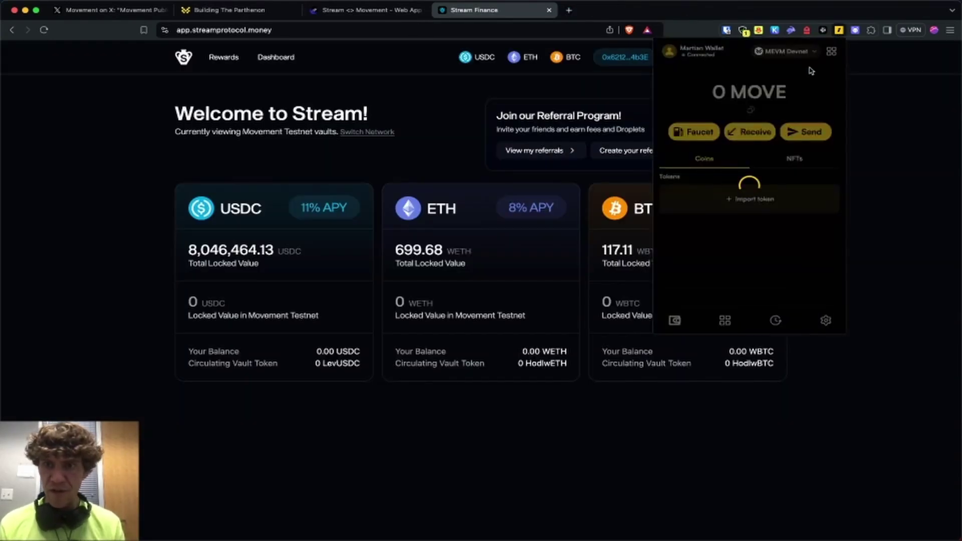
{"action": "left_click", "coordinate": [618, 66]}
{"action": "left_click", "coordinate": [645, 65]}
{"action": "left_click", "coordinate": [499, 378]}
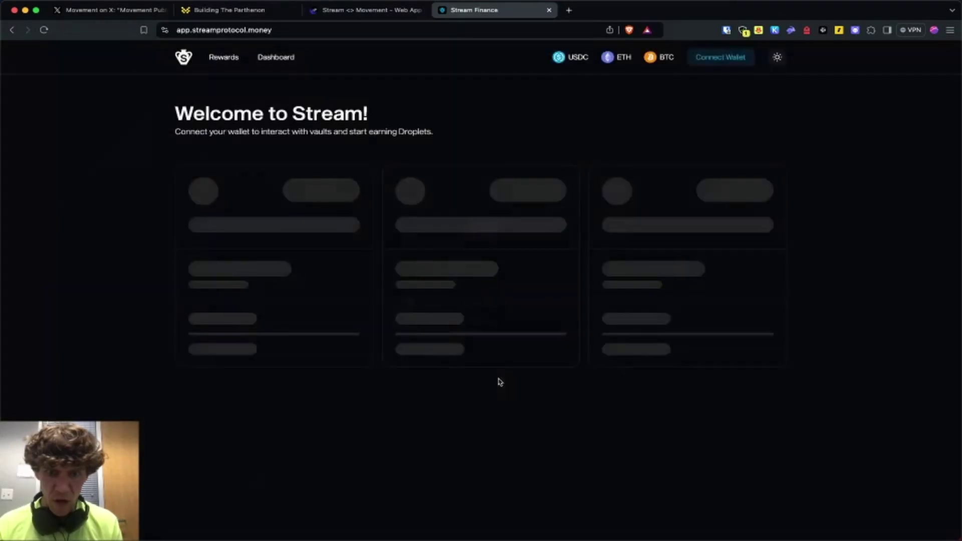
- Disconnect Razor Wallet from Stream Finance within the wallet and check the site's connected account and Movement Testnet network
{"action": "left_click", "coordinate": [718, 64]}
{"action": "left_click", "coordinate": [839, 30]}
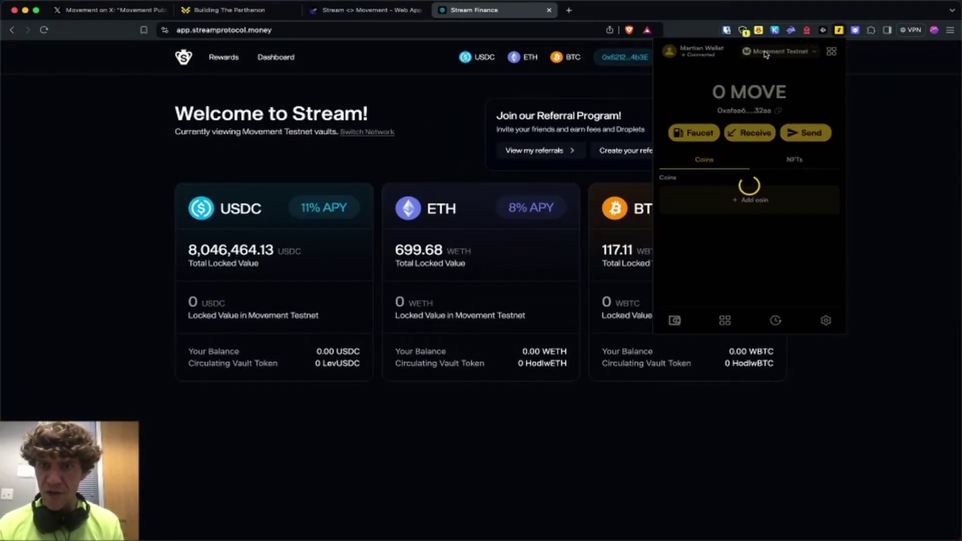
{"action": "left_click", "coordinate": [696, 54]}
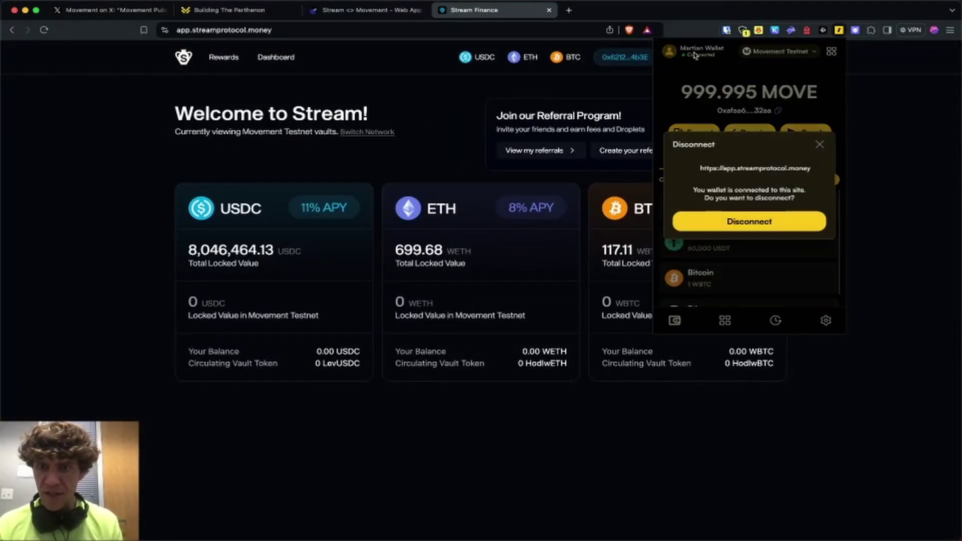
{"action": "left_click", "coordinate": [757, 222]}
{"action": "left_click", "coordinate": [624, 57]}
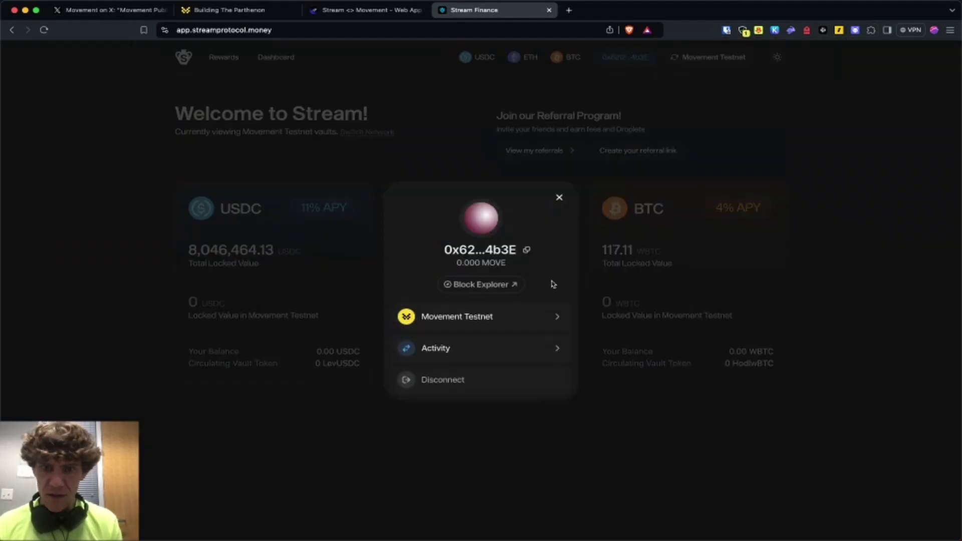
{"action": "left_click", "coordinate": [514, 324]}
- Open the Connect with dApp via Nightly quest from the Building The Parthenon quests and expand its Nightly User task
{"action": "left_click", "coordinate": [371, 10]}
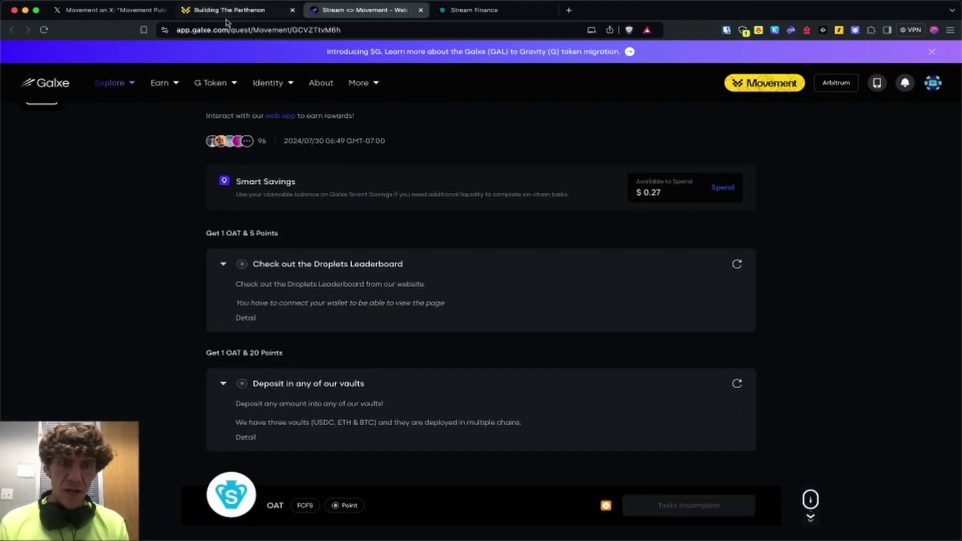
{"action": "left_click", "coordinate": [228, 11]}
{"action": "scroll", "coordinate": [624, 345], "scroll_direction": "down", "scroll_amount": 3}
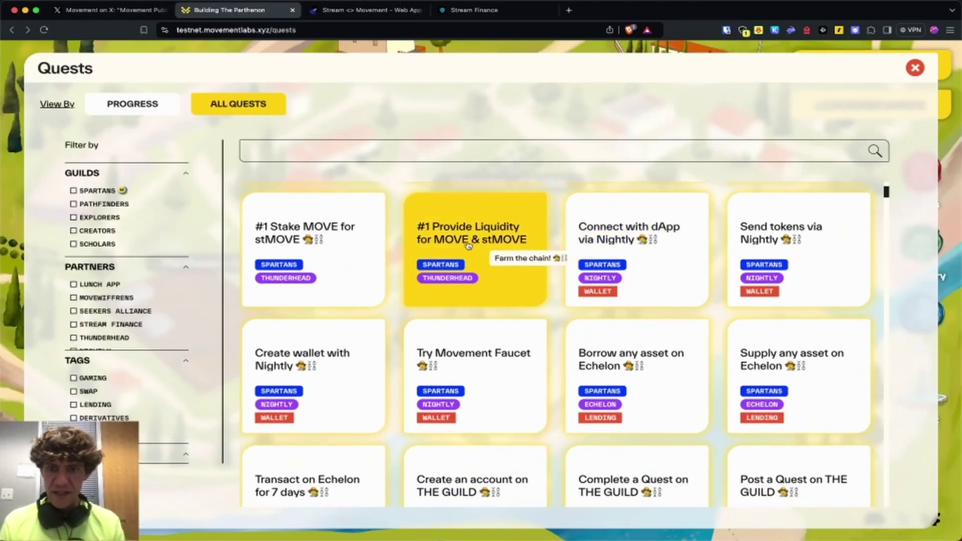
{"action": "left_click", "coordinate": [408, 259]}
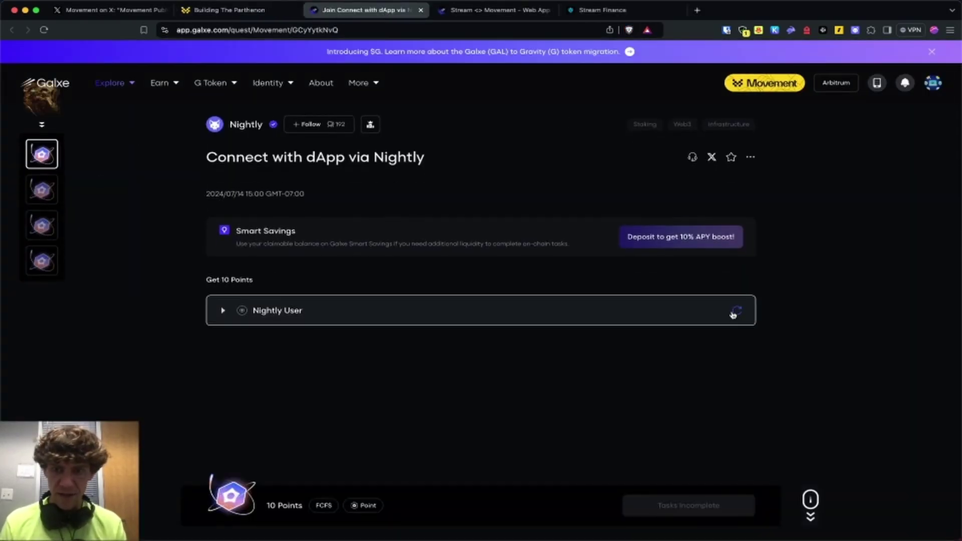
{"action": "left_click", "coordinate": [223, 316]}
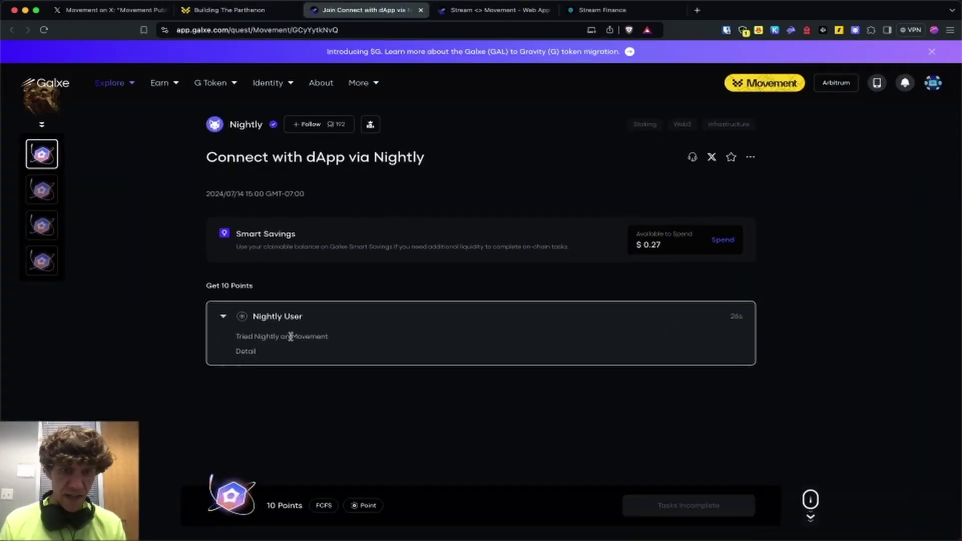
- Review the Send tokens via Nightly and Create wallet with Nightly quests and expand their tasks
{"action": "left_click", "coordinate": [48, 181]}
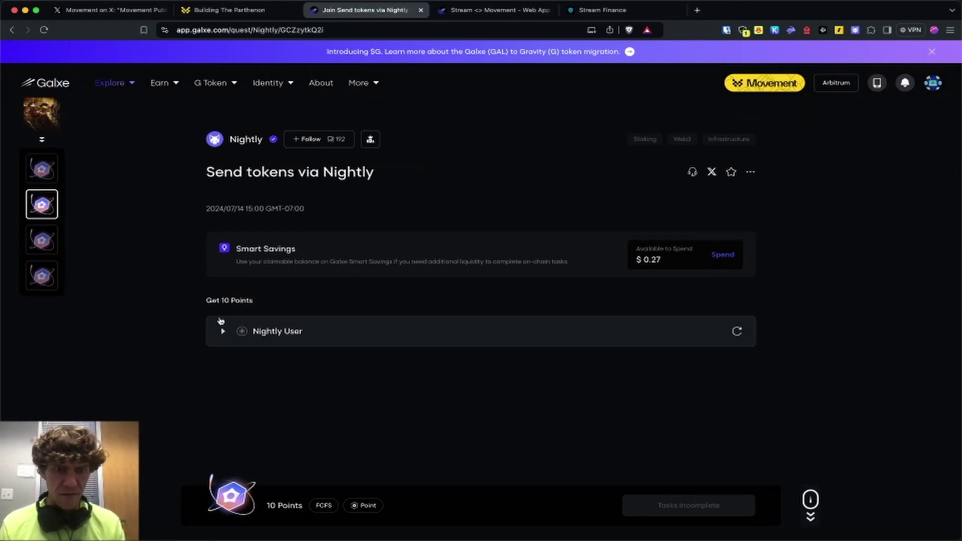
{"action": "left_click", "coordinate": [223, 331]}
{"action": "left_click", "coordinate": [224, 333]}
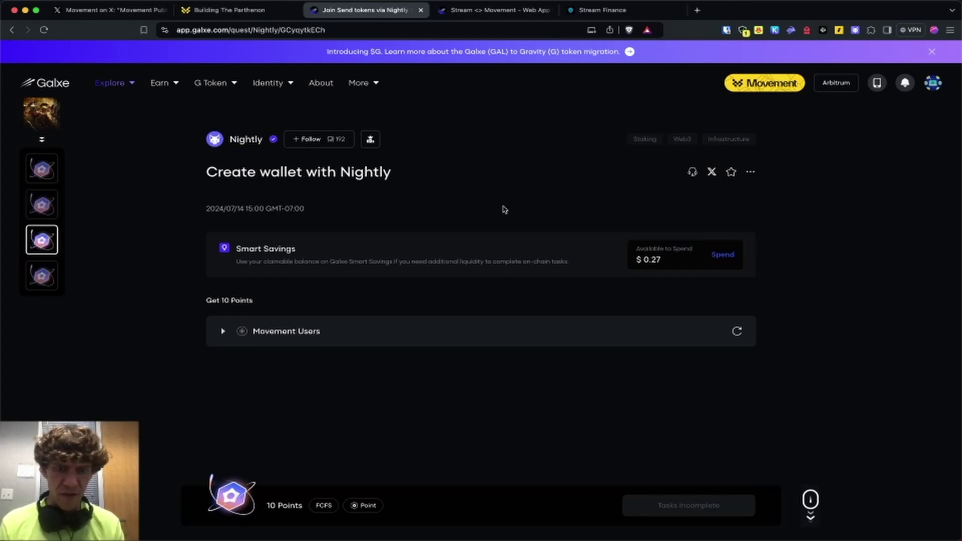
{"action": "left_click", "coordinate": [224, 330]}
- Find and open the Borrow any asset on Echelon quest, expand its task and open the linked Echelon dashboard
{"action": "left_click", "coordinate": [239, 10]}
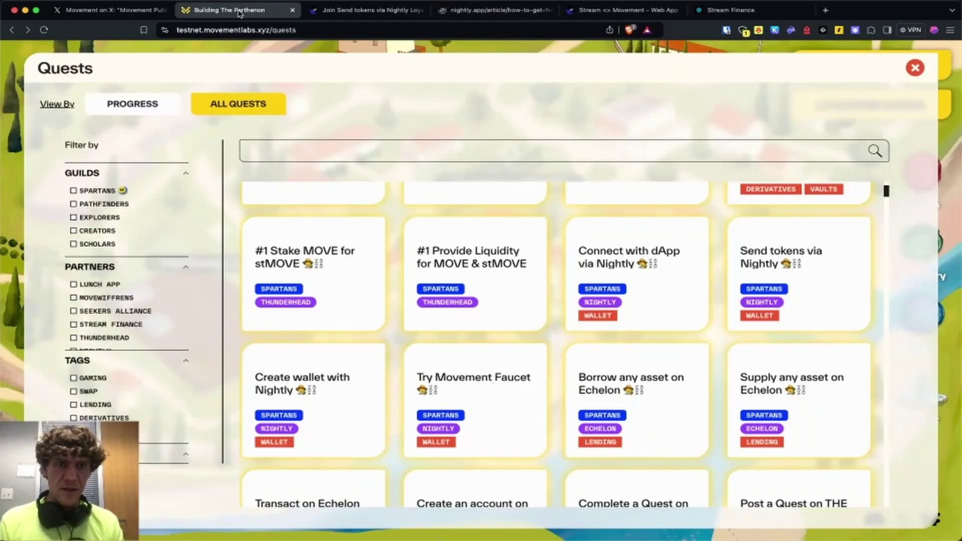
{"action": "scroll", "coordinate": [404, 209], "scroll_direction": "down", "scroll_amount": 5}
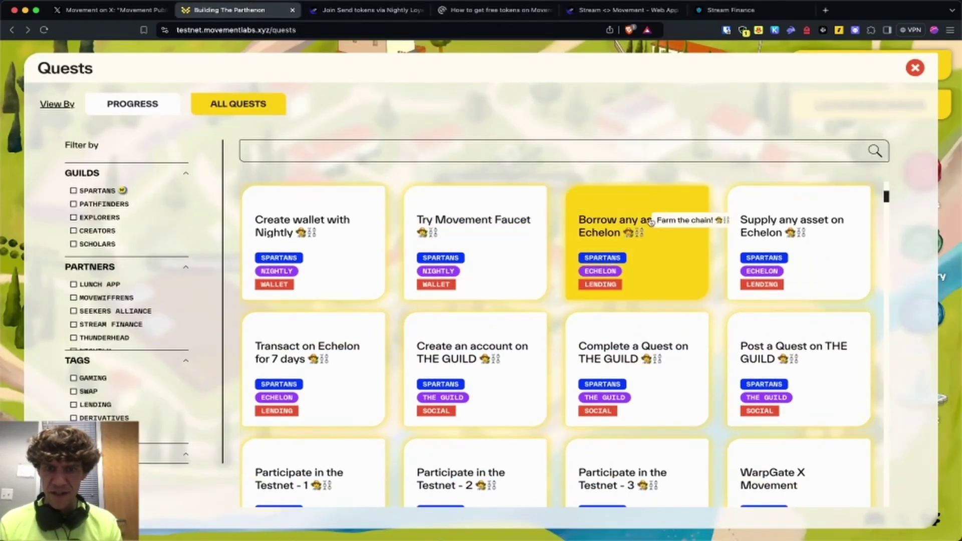
{"action": "scroll", "coordinate": [716, 253], "scroll_direction": "down", "scroll_amount": 1}
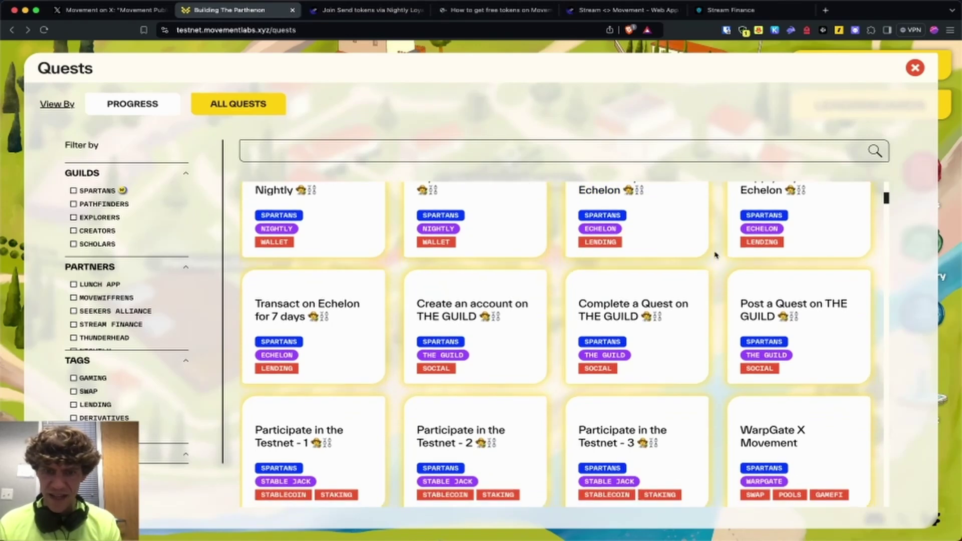
{"action": "left_click", "coordinate": [505, 192]}
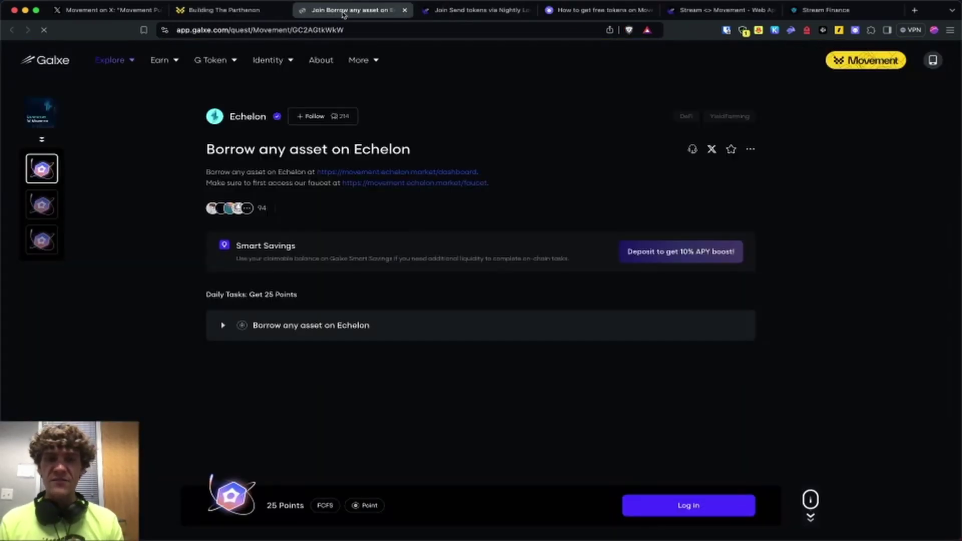
{"action": "left_click", "coordinate": [336, 350]}
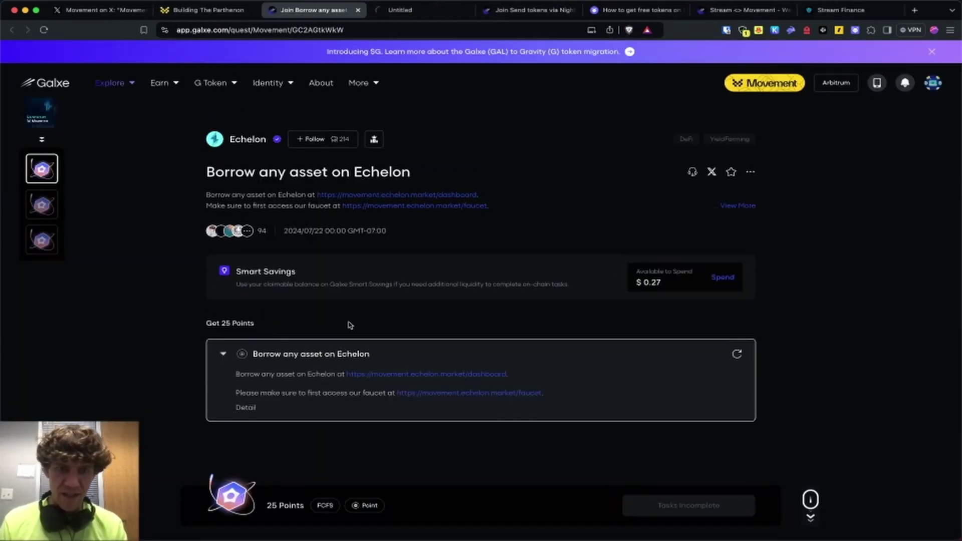
- Close the Nightly quest, Movement faucet tutorial, Stream quest and Stream Finance tabs to return to the Echelon dashboard
{"action": "left_click", "coordinate": [543, 10]}
{"action": "left_click", "coordinate": [575, 10]}
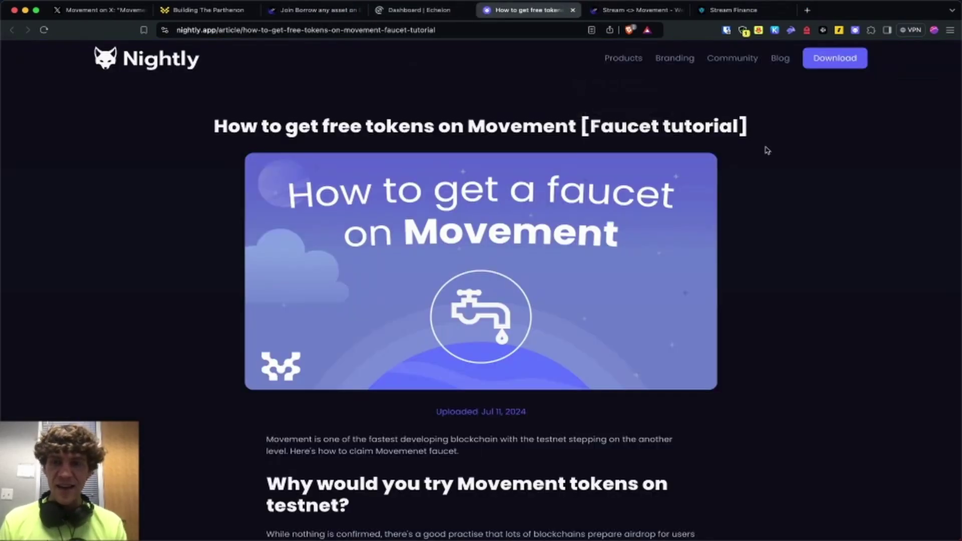
{"action": "left_click", "coordinate": [651, 10]}
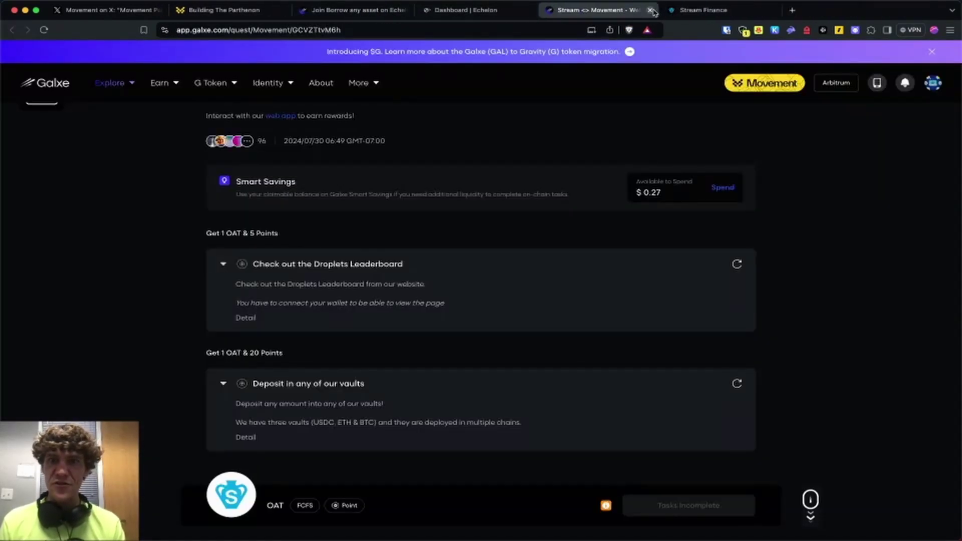
{"action": "left_click", "coordinate": [650, 10]}
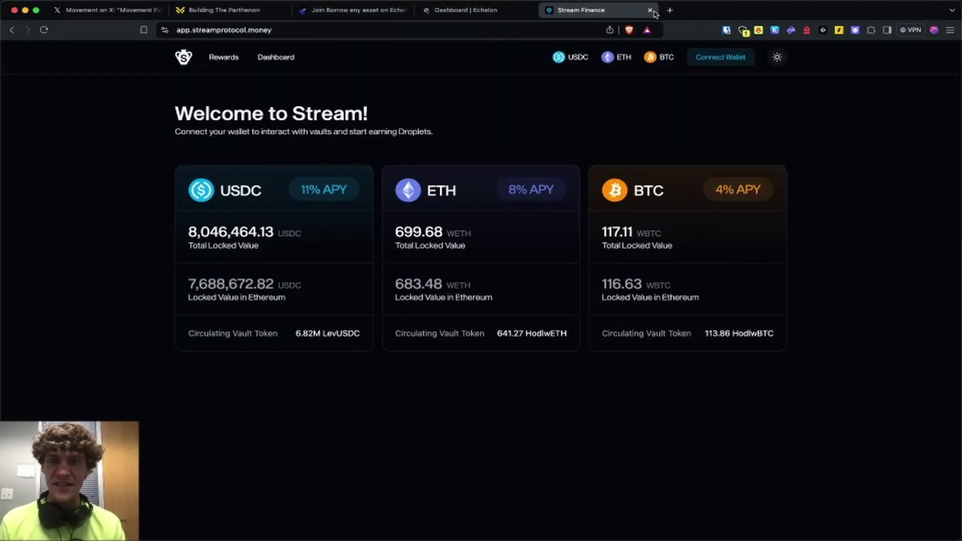
{"action": "left_click", "coordinate": [649, 10]}
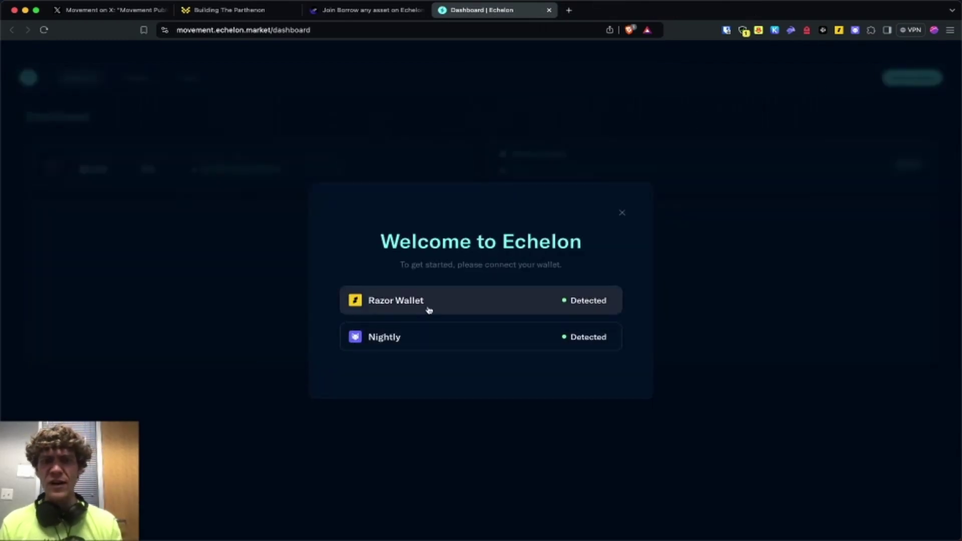
- Connect the Nightly wallet to the Echelon dashboard and approve the connection request
{"action": "left_click", "coordinate": [485, 341]}
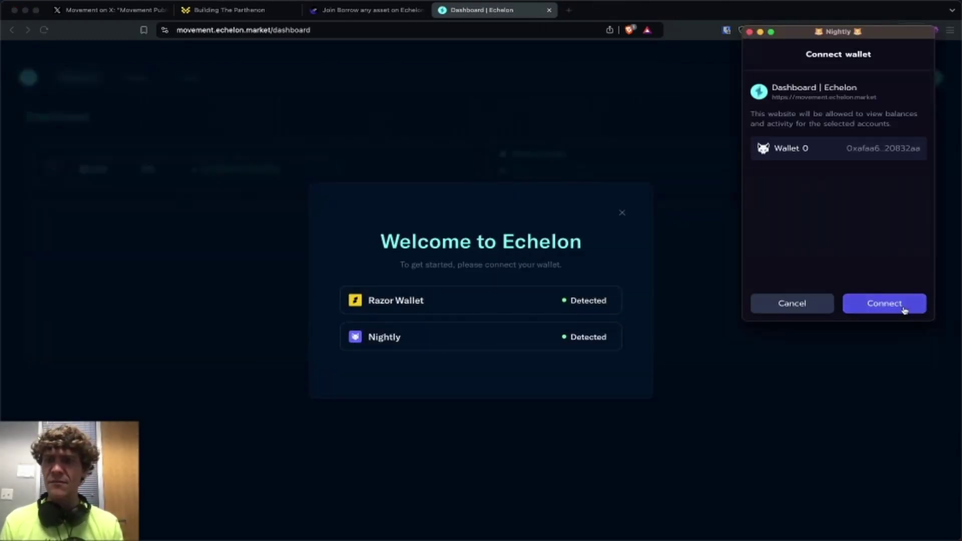
{"action": "left_click", "coordinate": [904, 310]}
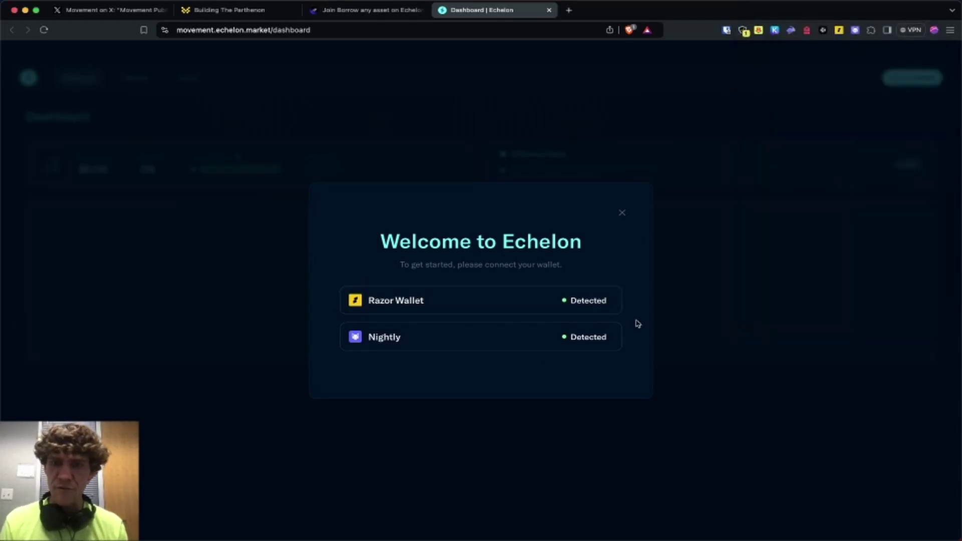
{"action": "left_click", "coordinate": [505, 340]}
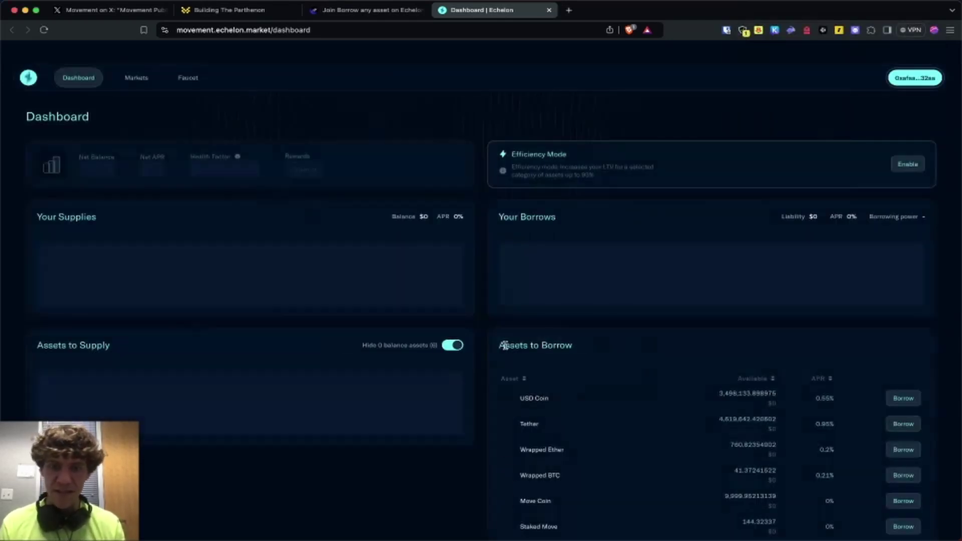
- Check the Supply any asset on Echelon quest and supply 3000 USDC on the Echelon dashboard
{"action": "left_click", "coordinate": [249, 11]}
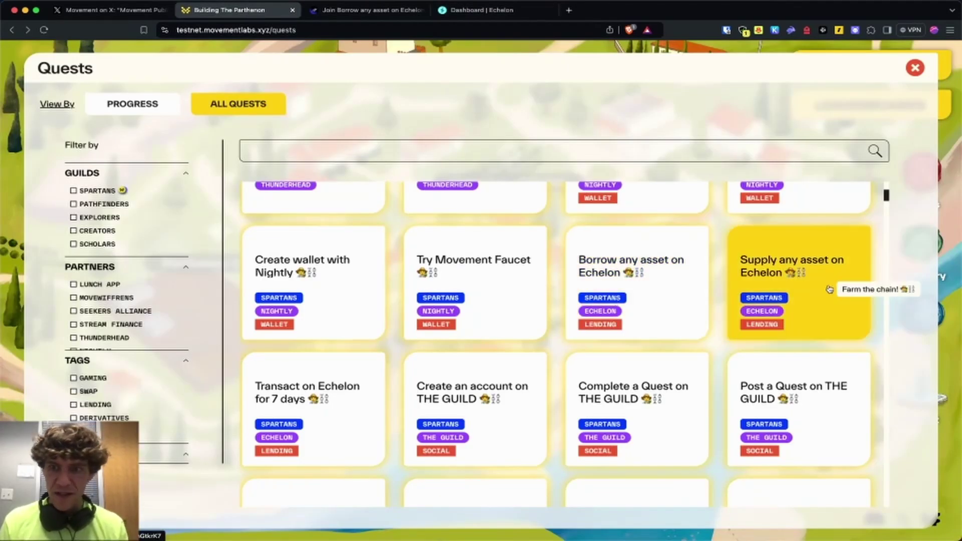
{"action": "left_click", "coordinate": [482, 11]}
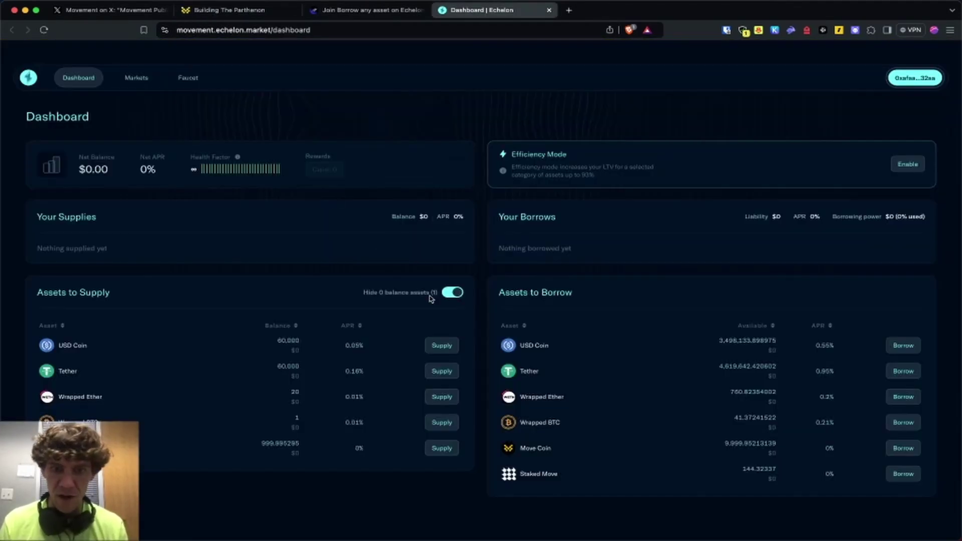
{"action": "left_click", "coordinate": [442, 346]}
{"action": "left_click_drag", "start_coordinate": [378, 294], "coordinate": [387, 293]}
{"action": "left_click", "coordinate": [486, 379]}
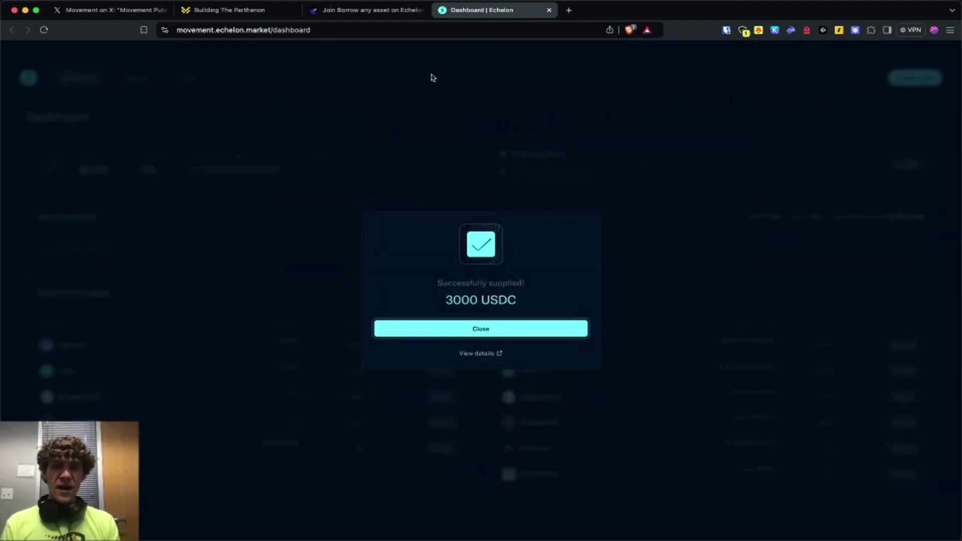
- Browse the full Building The Parthenon quest list and view the quest progress by guild
{"action": "left_click", "coordinate": [361, 11]}
{"action": "left_click", "coordinate": [259, 14]}
{"action": "scroll", "coordinate": [582, 337], "scroll_direction": "down", "scroll_amount": 3}
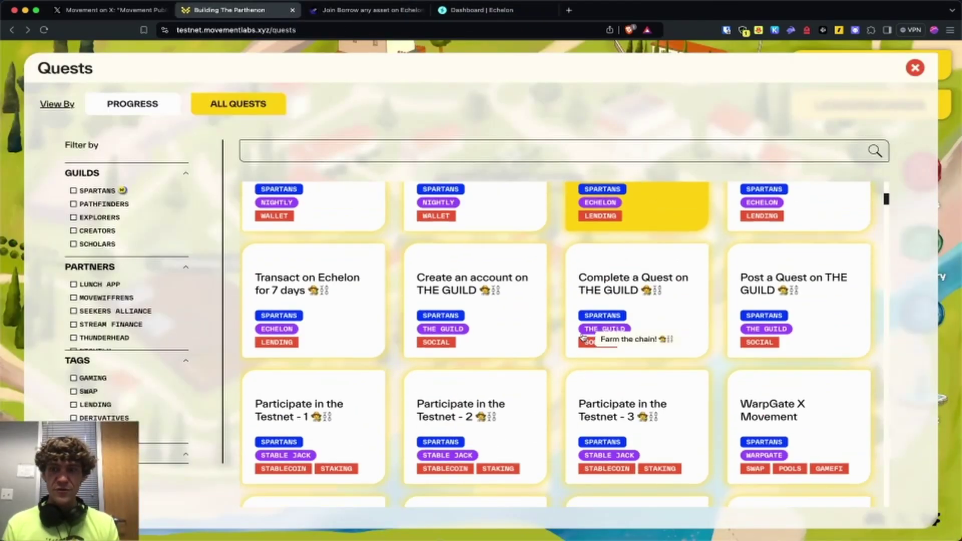
{"action": "scroll", "coordinate": [582, 338], "scroll_direction": "down", "scroll_amount": 10}
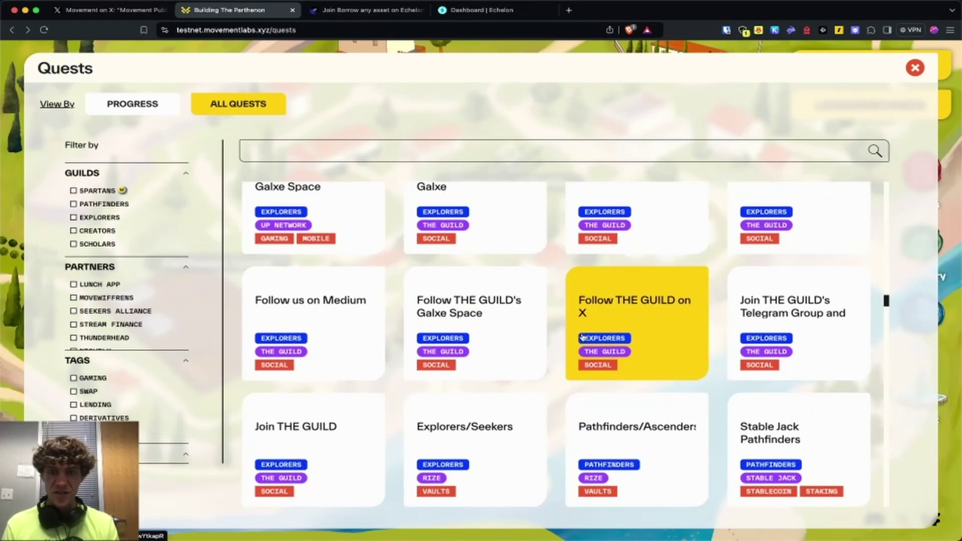
{"action": "scroll", "coordinate": [581, 337], "scroll_direction": "down", "scroll_amount": 10}
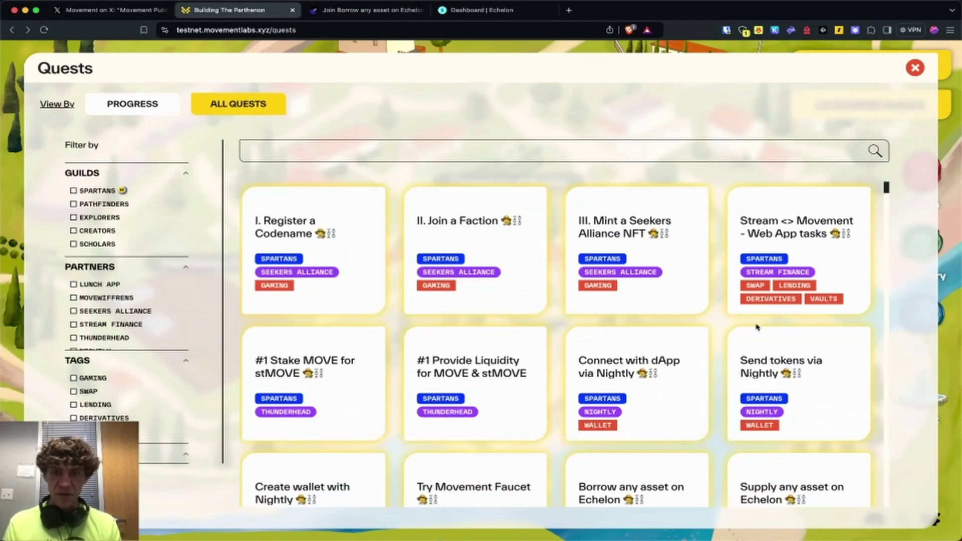
{"action": "scroll", "coordinate": [776, 338], "scroll_direction": "down", "scroll_amount": 2}
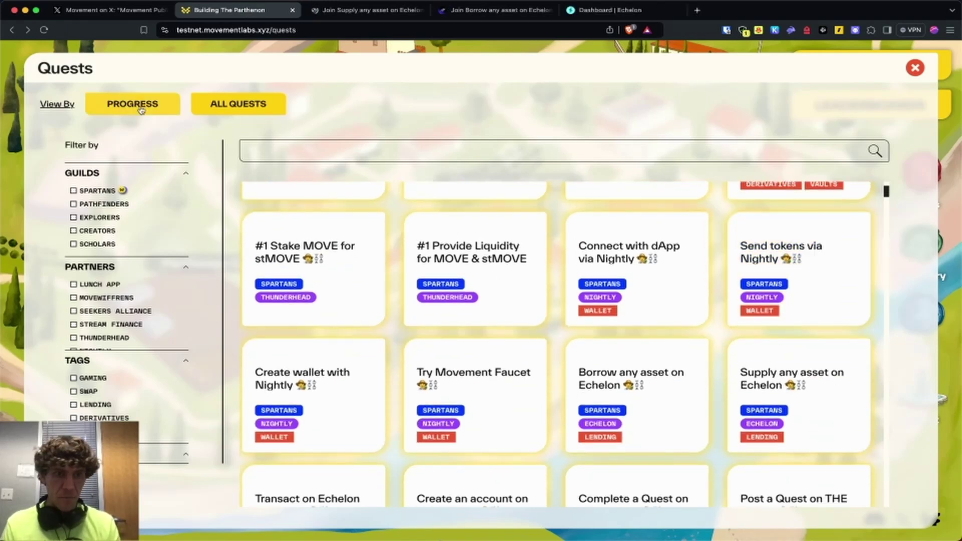
{"action": "left_click", "coordinate": [141, 105]}
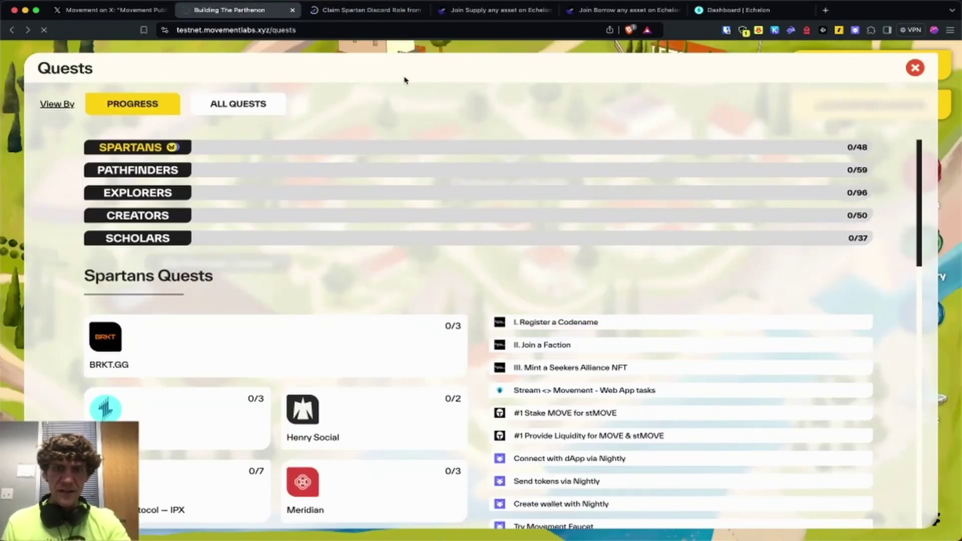
- Close the I. Register a Codename quest tab and bring up the Supply any asset on Echelon quest
{"action": "left_click", "coordinate": [408, 10]}
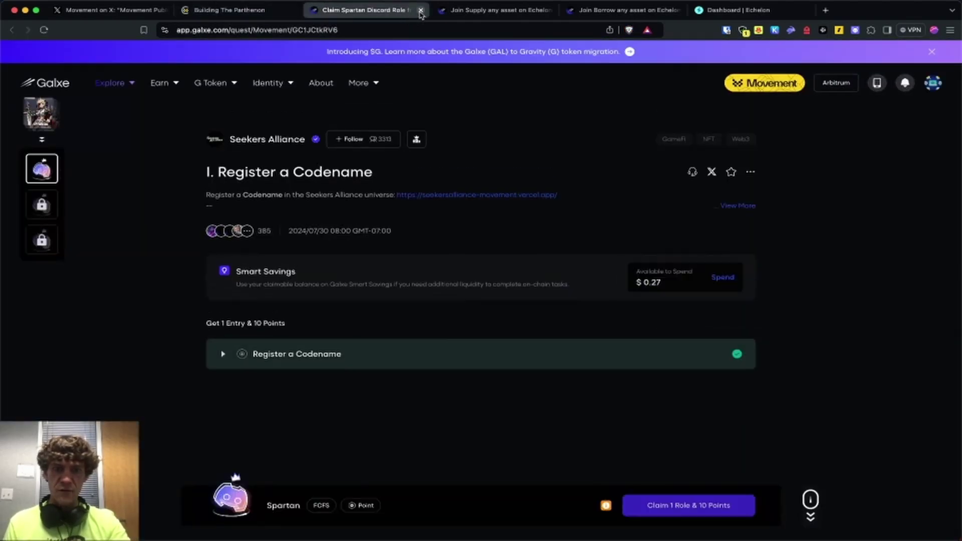
{"action": "left_click", "coordinate": [421, 10]}
{"action": "left_click", "coordinate": [391, 10]}
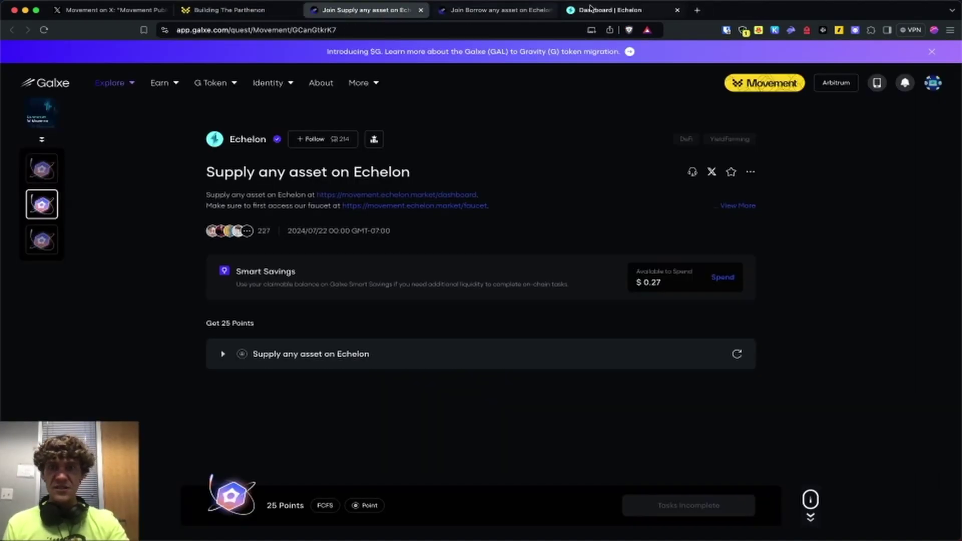
- Return to the Echelon dashboard and check the available borrowing amount for USD Coin
{"action": "left_click", "coordinate": [606, 11]}
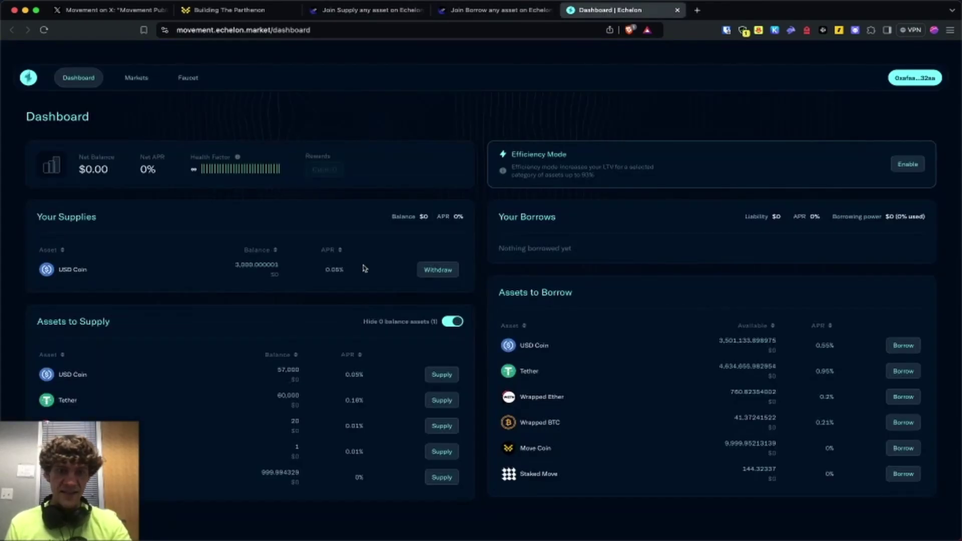
{"action": "left_click", "coordinate": [903, 345]}
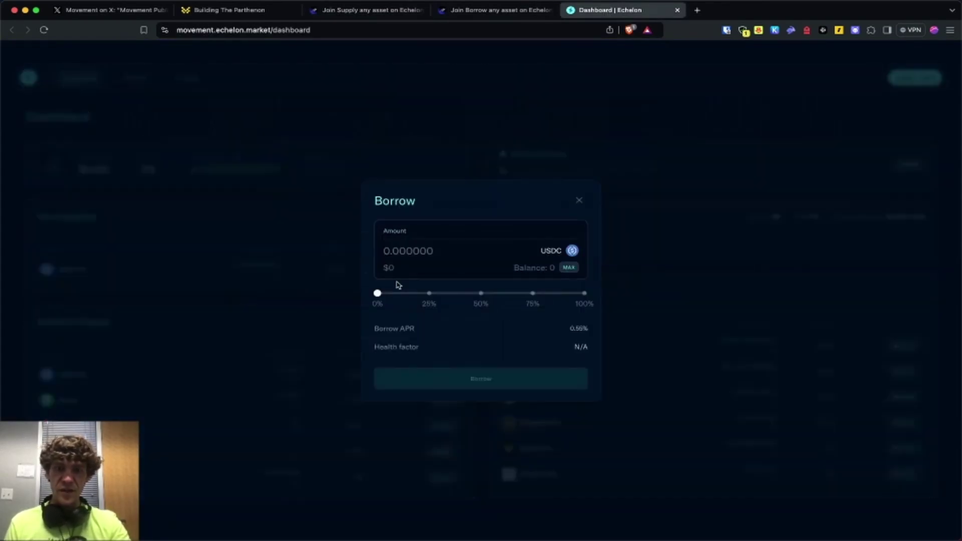
{"action": "left_click", "coordinate": [172, 256]}
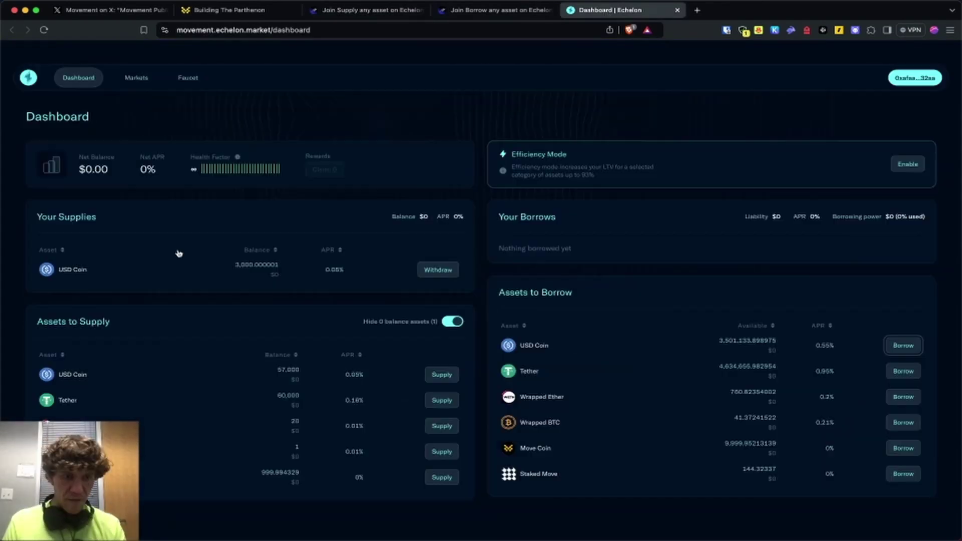
- Enable Efficiency Mode for the Stable correlated category and approve the transaction in the Nightly wallet
{"action": "left_click", "coordinate": [907, 164]}
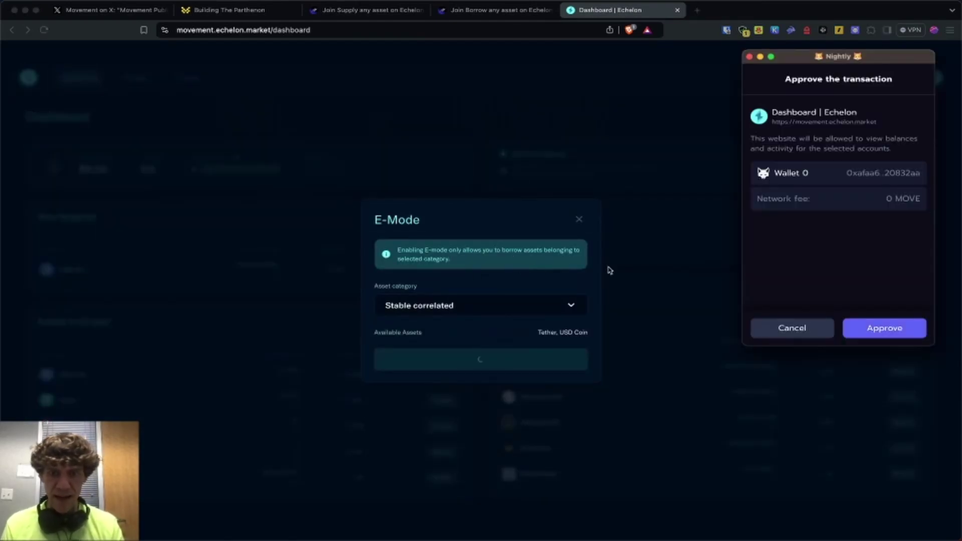
{"action": "left_click", "coordinate": [883, 326]}
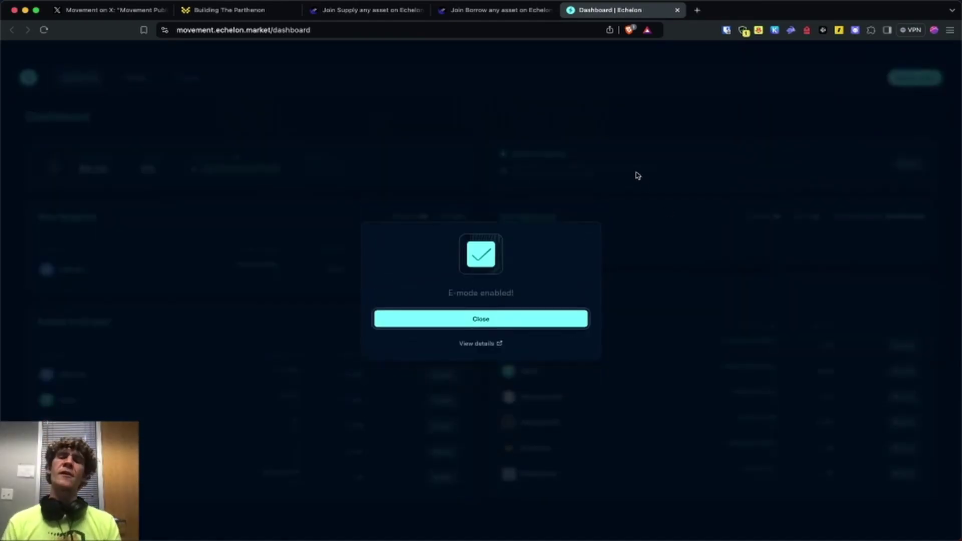
{"action": "left_click", "coordinate": [506, 327]}
- Recheck the USD Coin borrowing amount before and after reloading the dashboard, and check whether Tether can be borrowed
{"action": "left_click", "coordinate": [911, 337]}
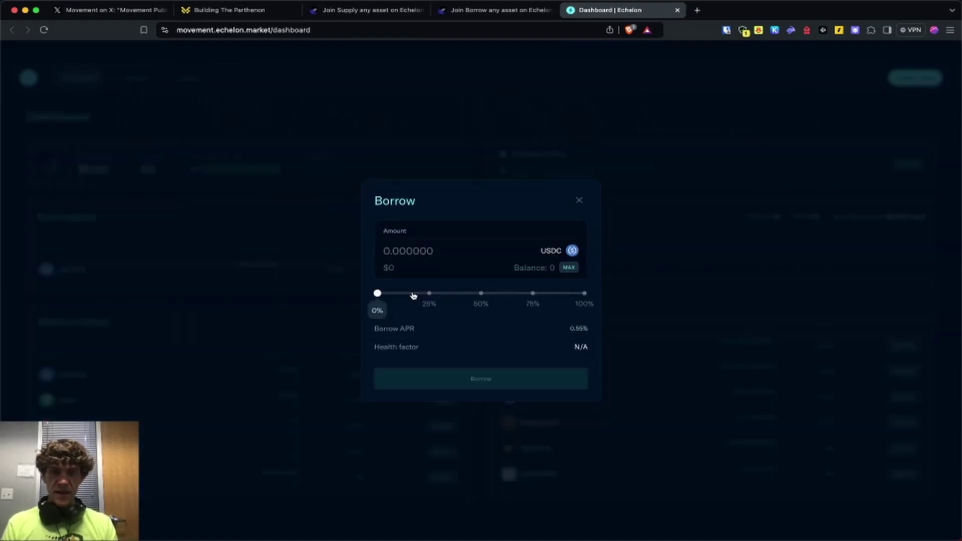
{"action": "left_click", "coordinate": [285, 270]}
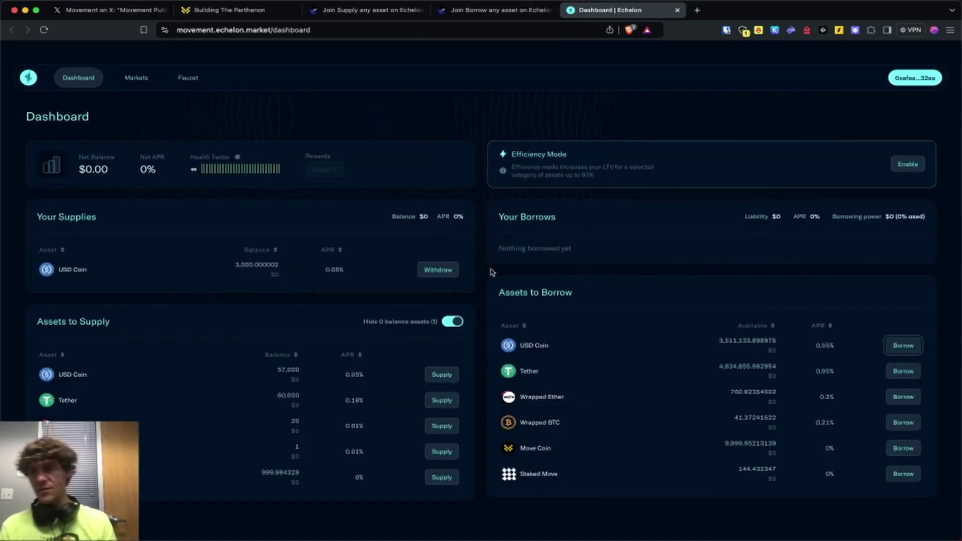
{"action": "key", "text": "super+r"}
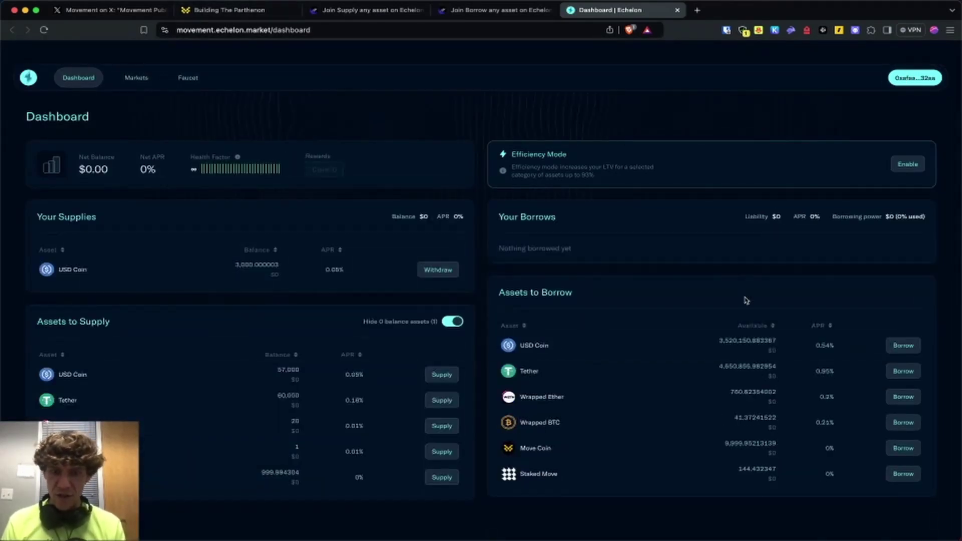
{"action": "left_click", "coordinate": [903, 345]}
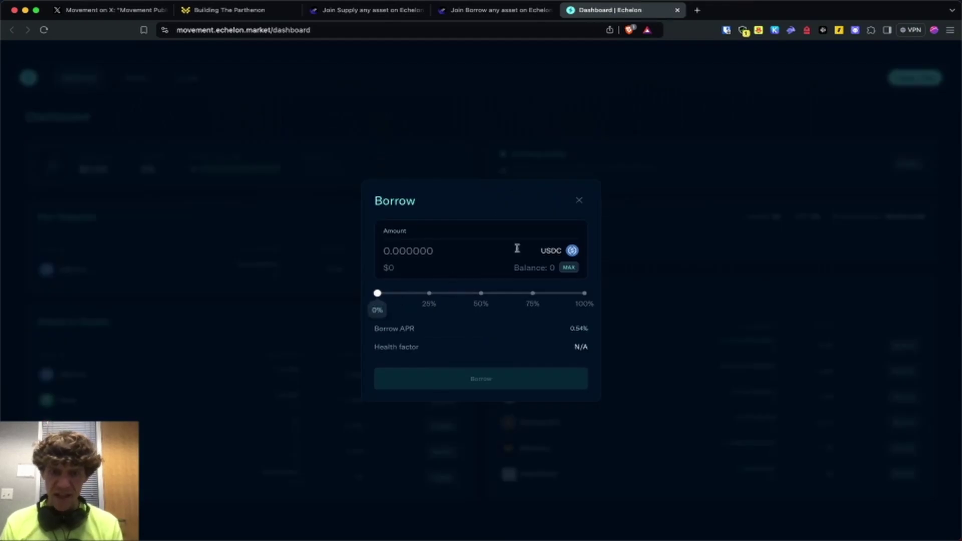
{"action": "left_click", "coordinate": [579, 200]}
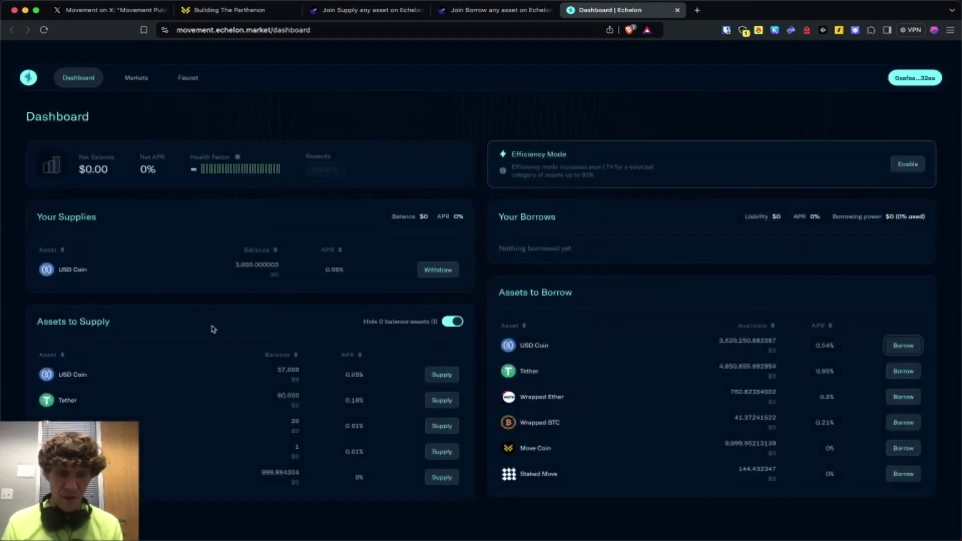
{"action": "left_click", "coordinate": [903, 371]}
{"action": "left_click", "coordinate": [671, 241]}
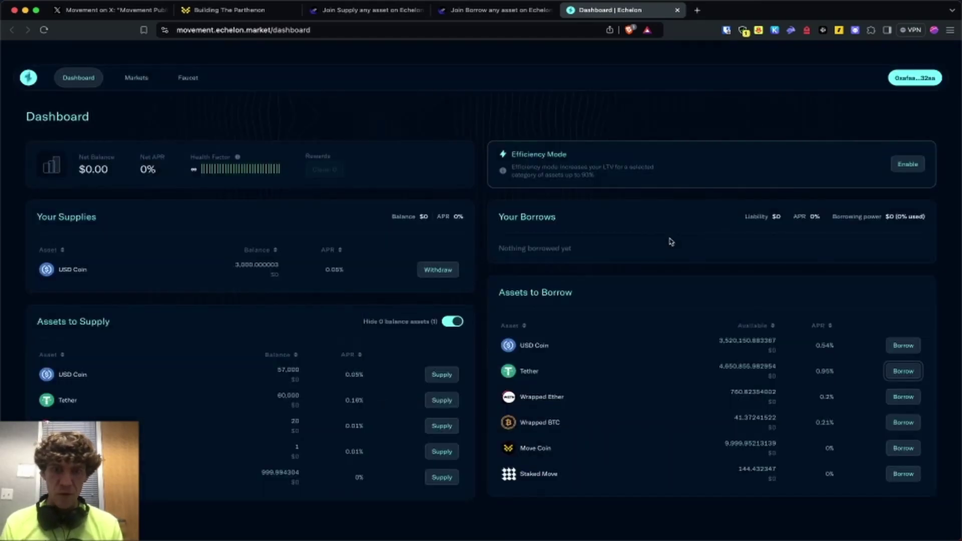
- Stake Move for Staked Move on the Echelon faucet page and approve the wallet transaction
{"action": "left_click", "coordinate": [188, 77]}
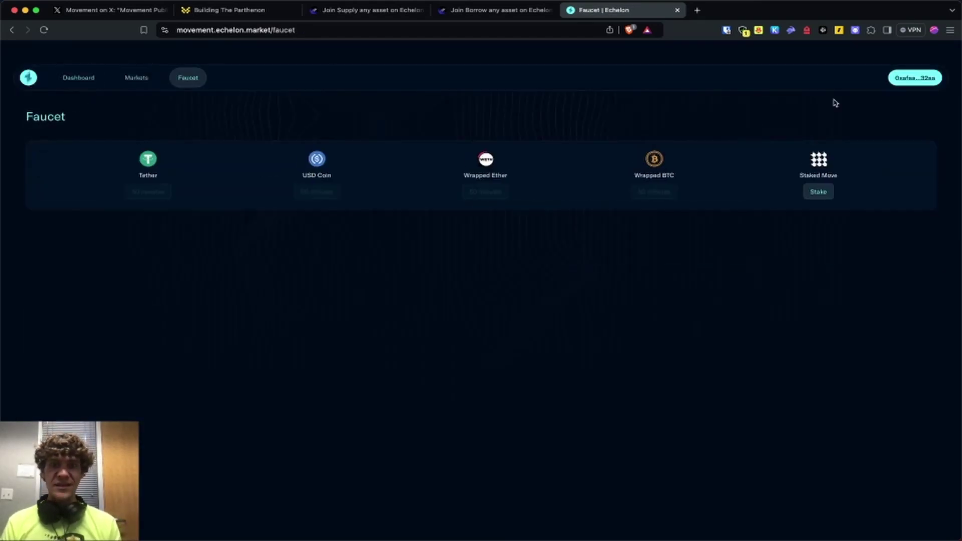
{"action": "left_click", "coordinate": [826, 191]}
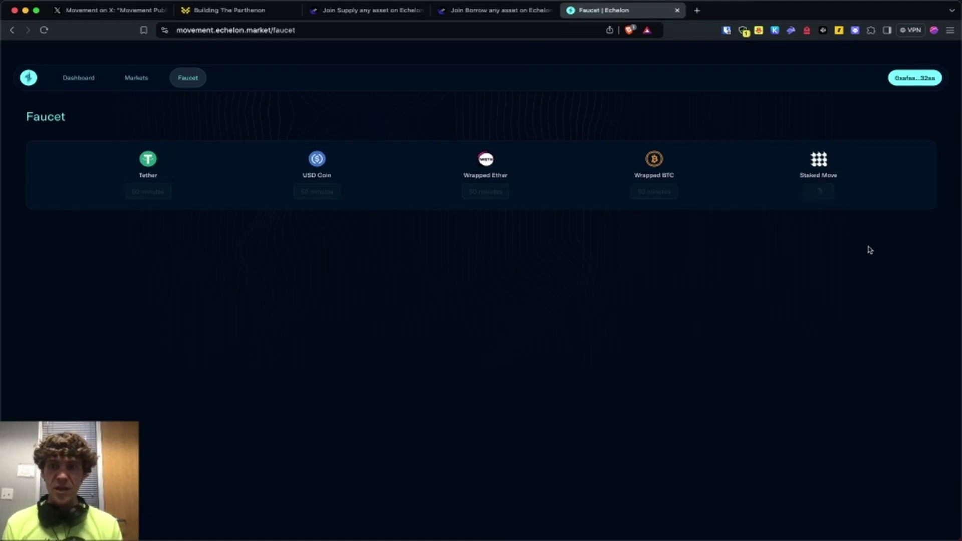
{"action": "left_click", "coordinate": [908, 329]}
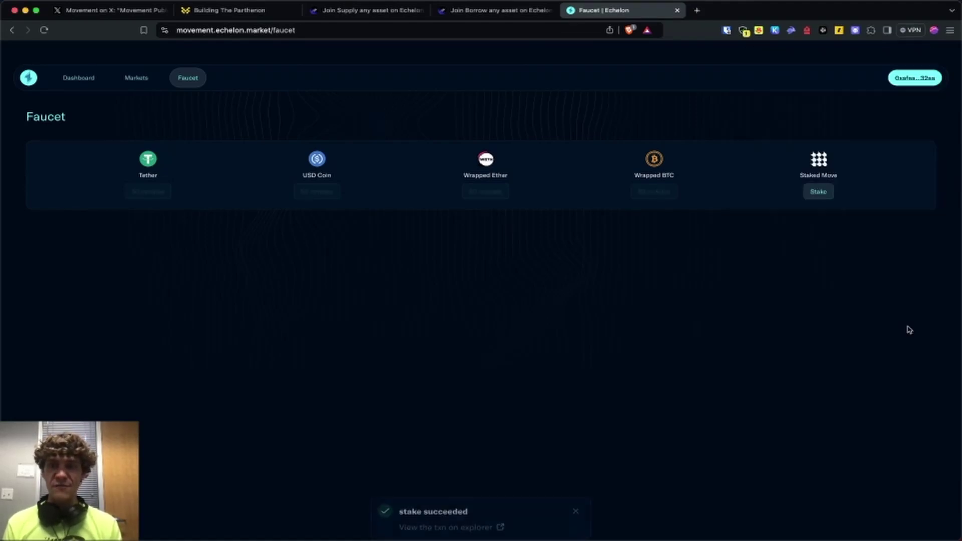
- Go back to the Echelon dashboard and try to borrow the maximum amount of USD Coin
{"action": "left_click", "coordinate": [75, 79]}
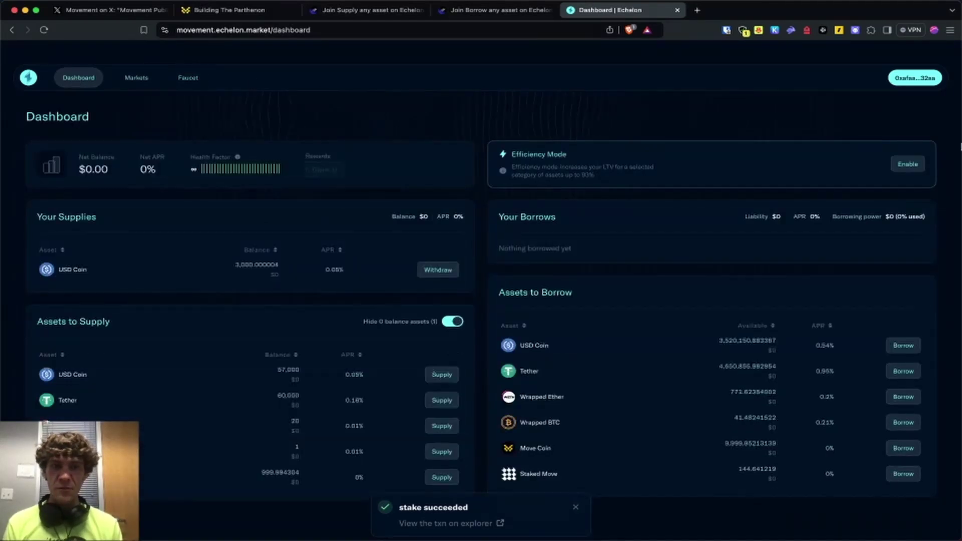
{"action": "left_click", "coordinate": [904, 347]}
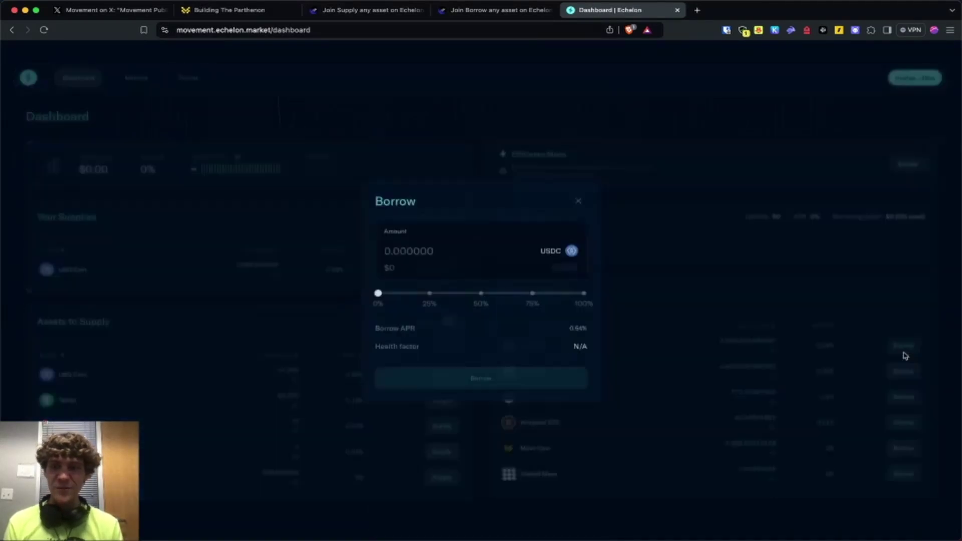
{"action": "left_click", "coordinate": [571, 269]}
{"action": "left_click", "coordinate": [698, 279]}
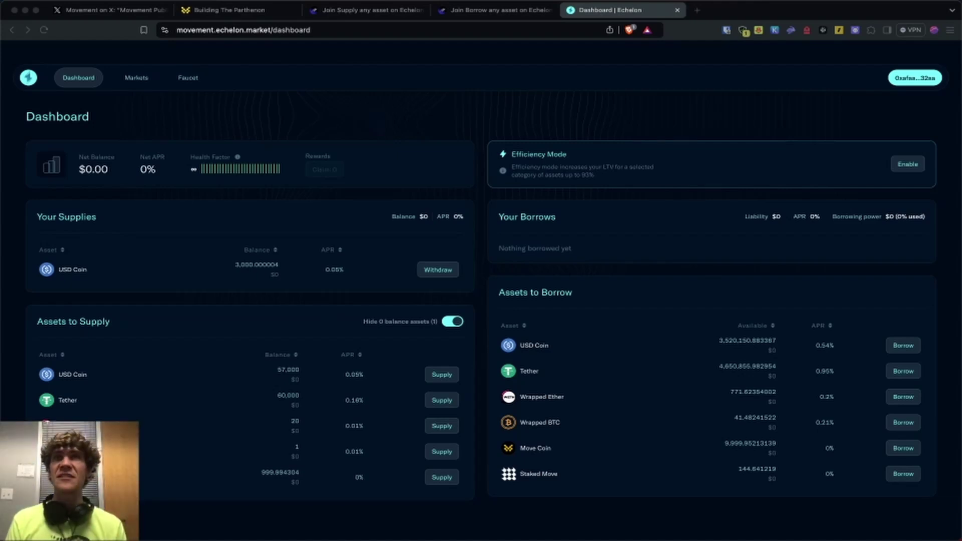
{"action": "left_click", "coordinate": [428, 118]}
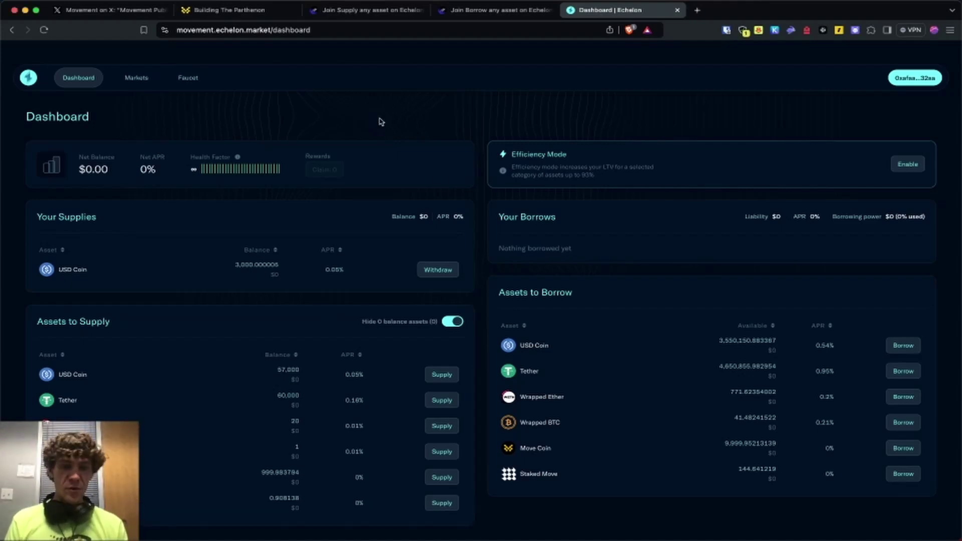